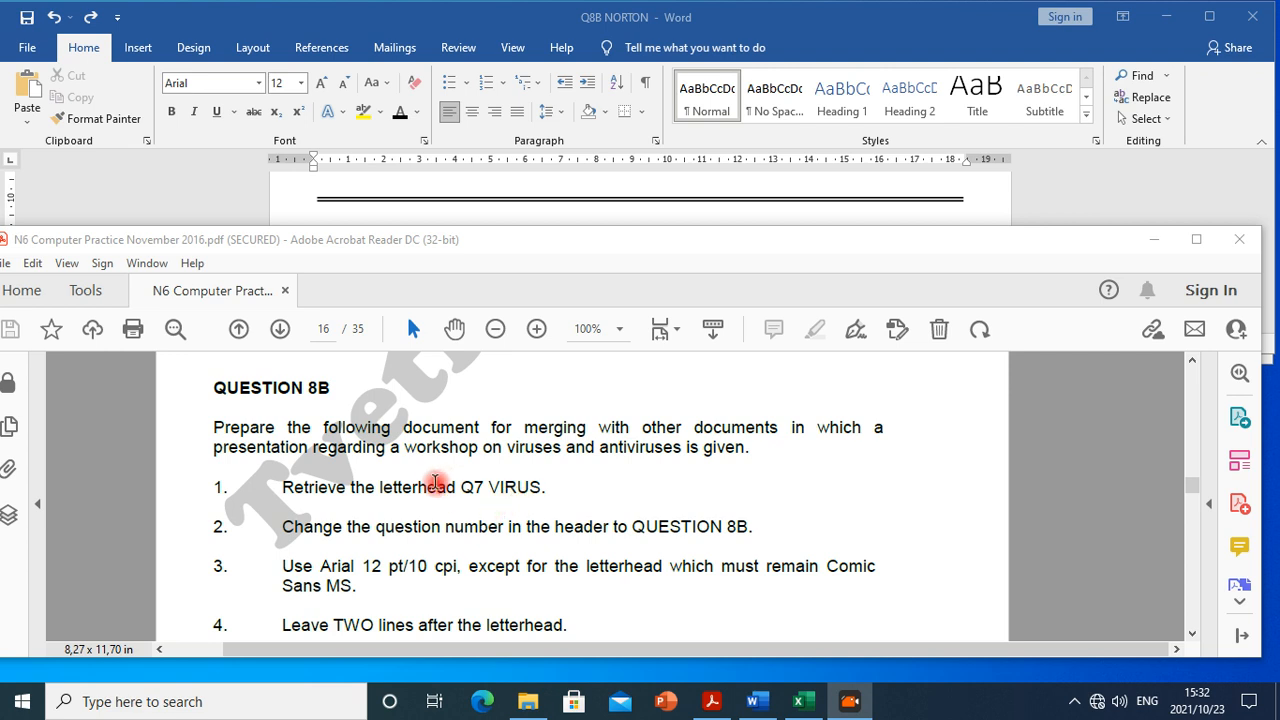
Change the question number in the letter's page header to QUESTION 8B, as instructed in the exam paper, and leave the header.
drag(462, 489, 547, 490)
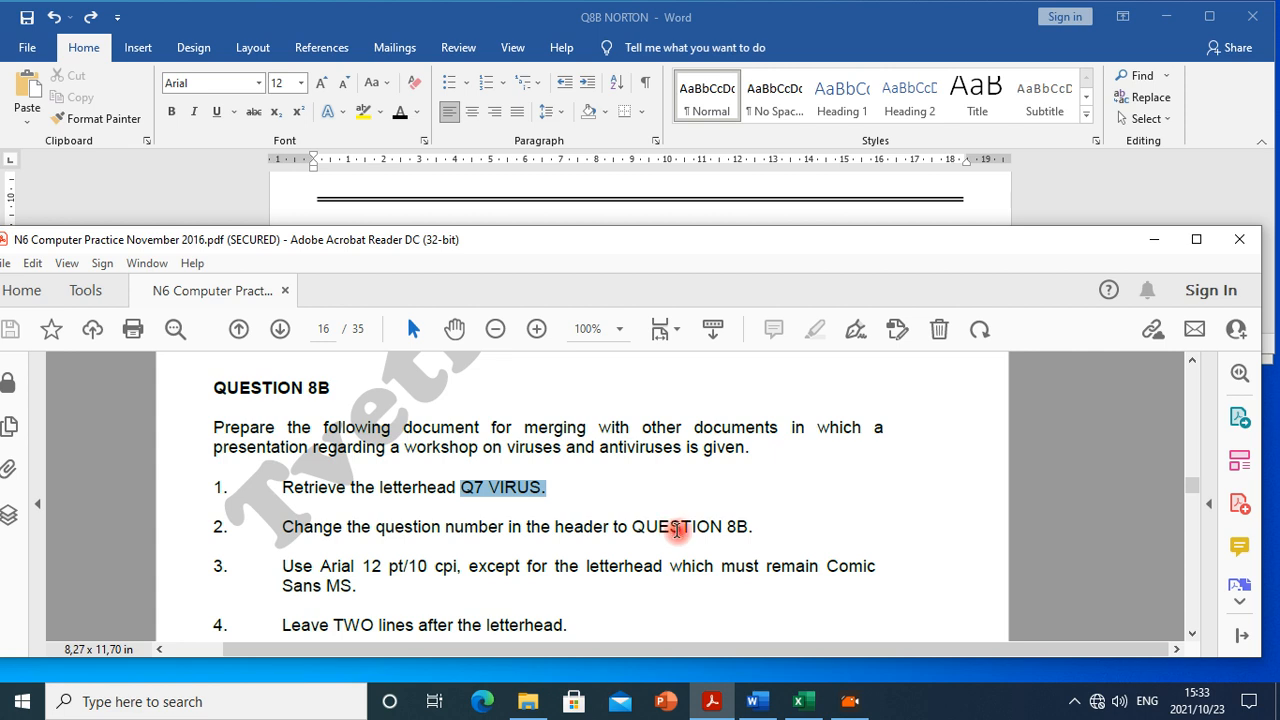
click(641, 212)
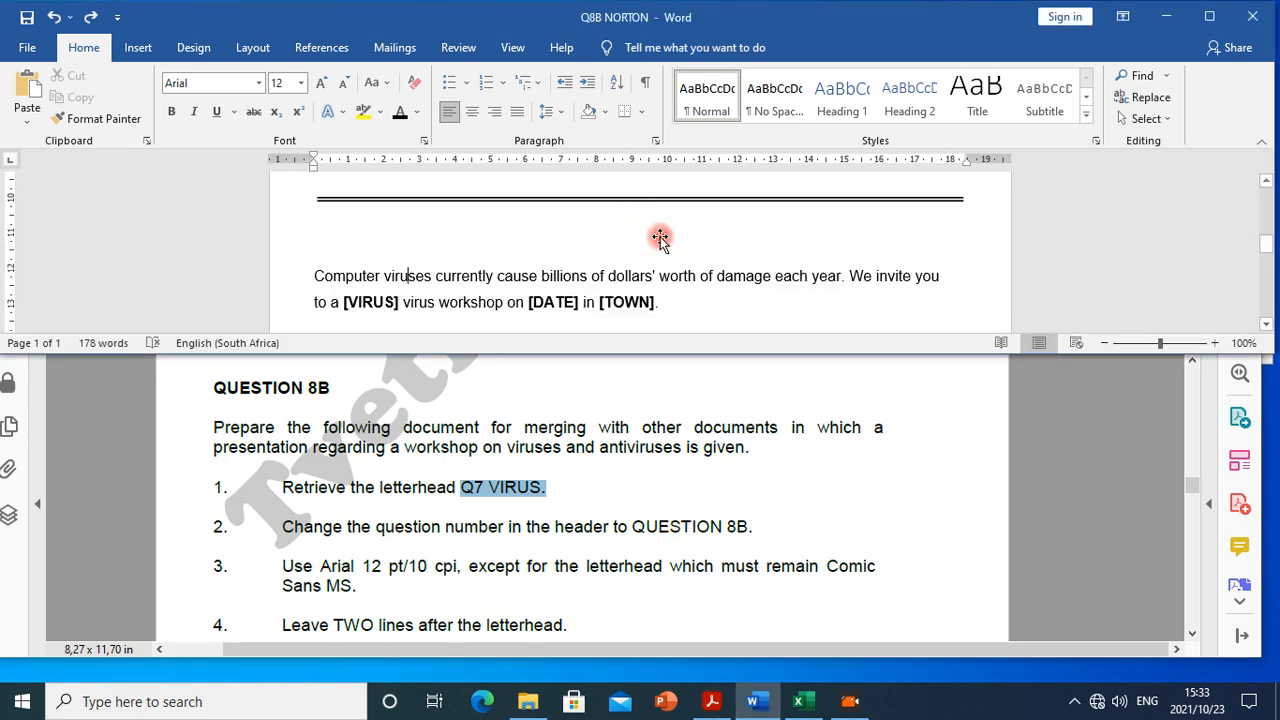
scroll(670, 245, up, 5)
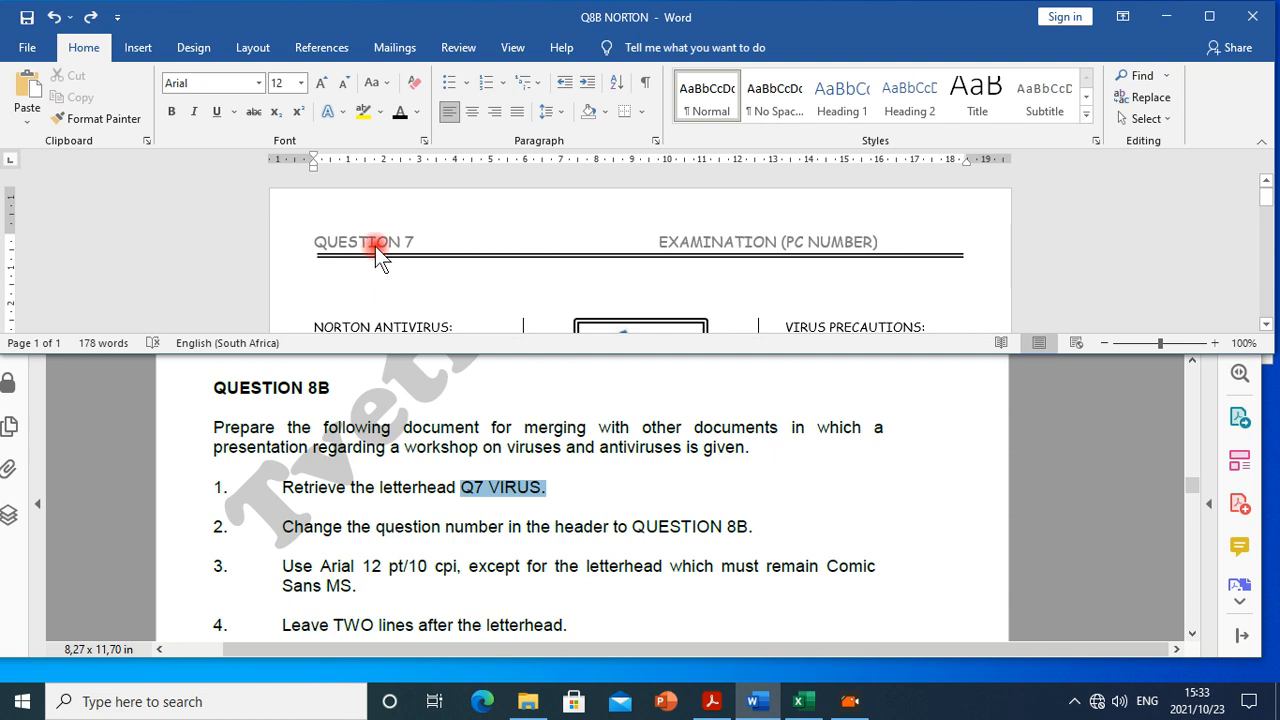
double_click(432, 242)
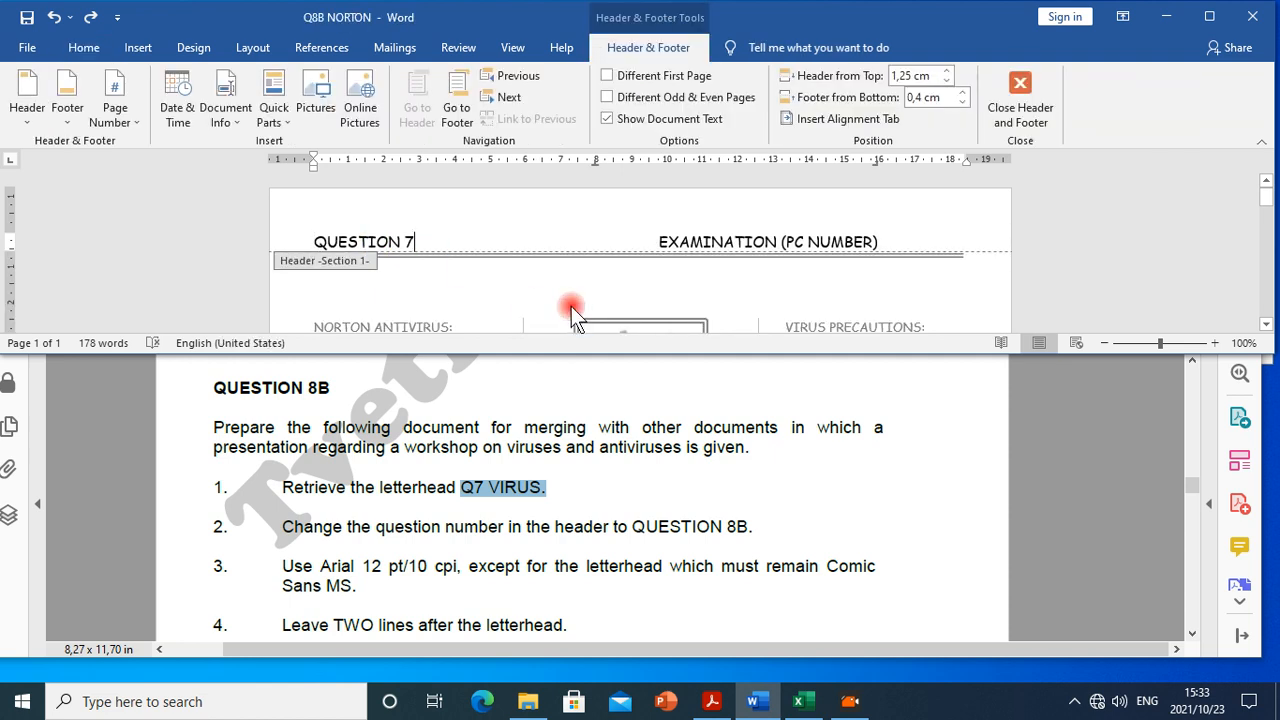
key(BackSpace)
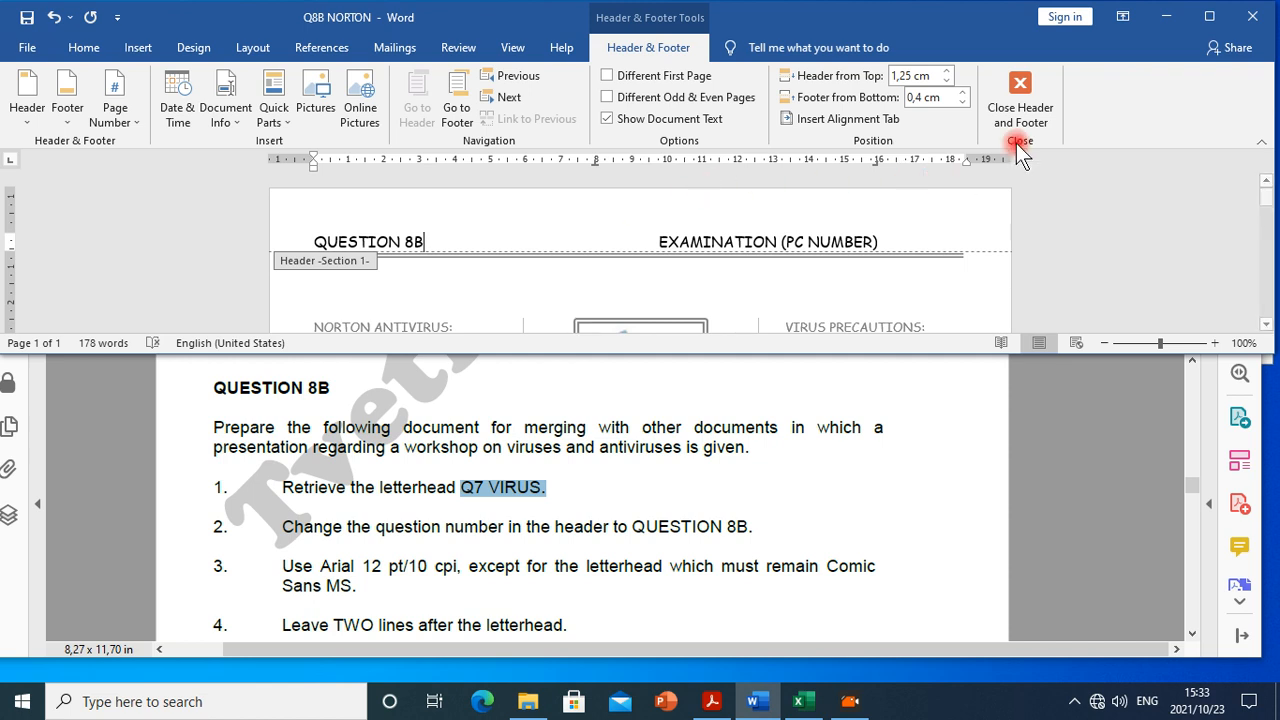
click(1020, 100)
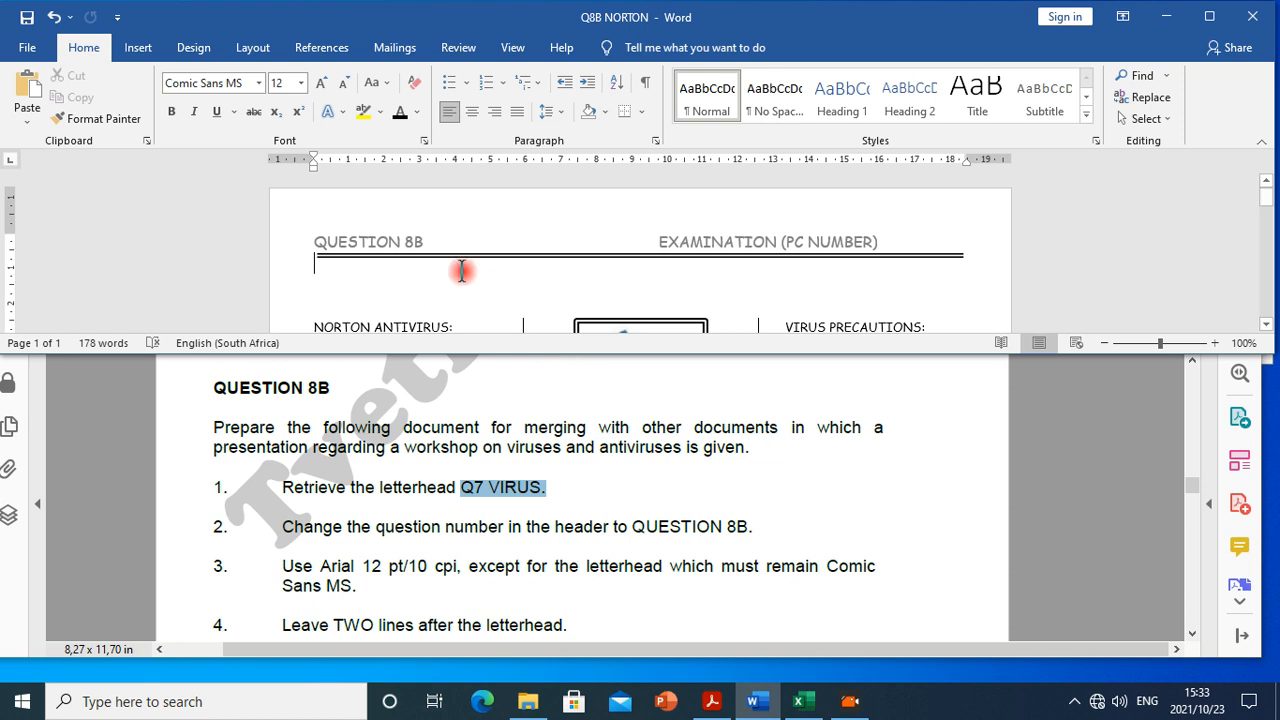
Select the letter's body text from "Computer viruses" to the closing line and check its font and size against instruction 3.
scroll(462, 270, down, 2)
scroll(464, 285, down, 3)
scroll(464, 291, down, 4)
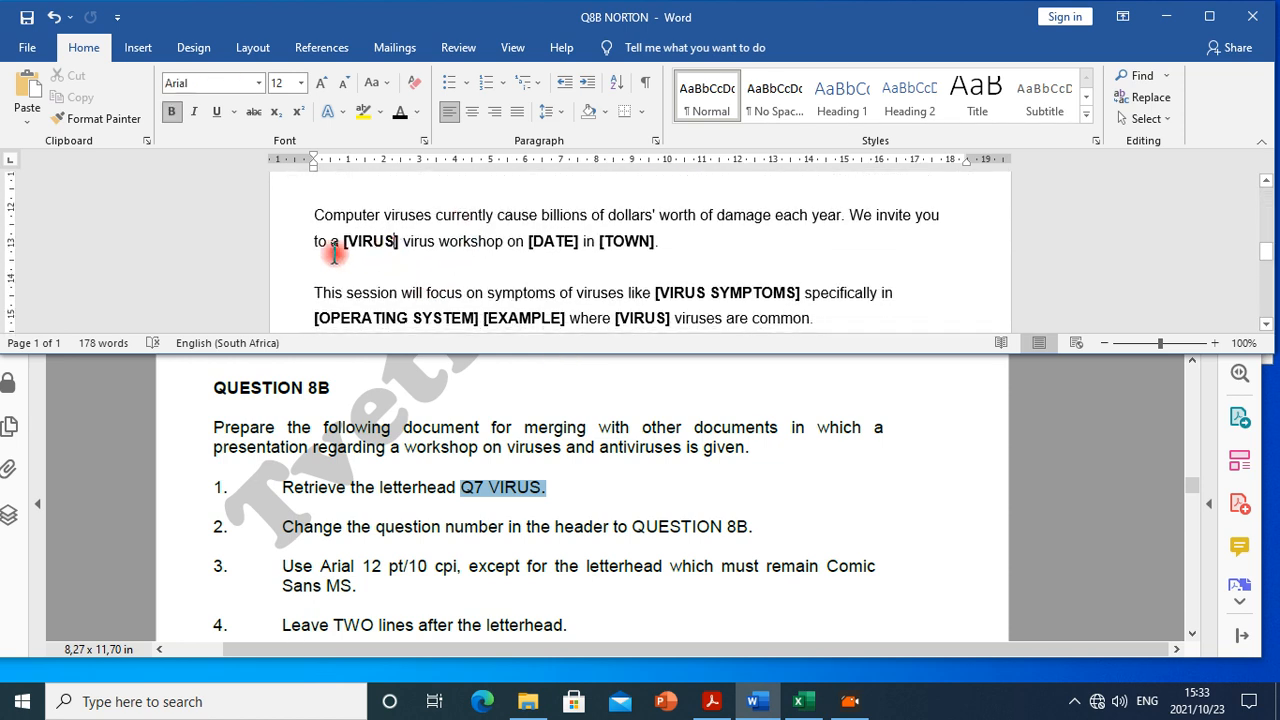
click(430, 272)
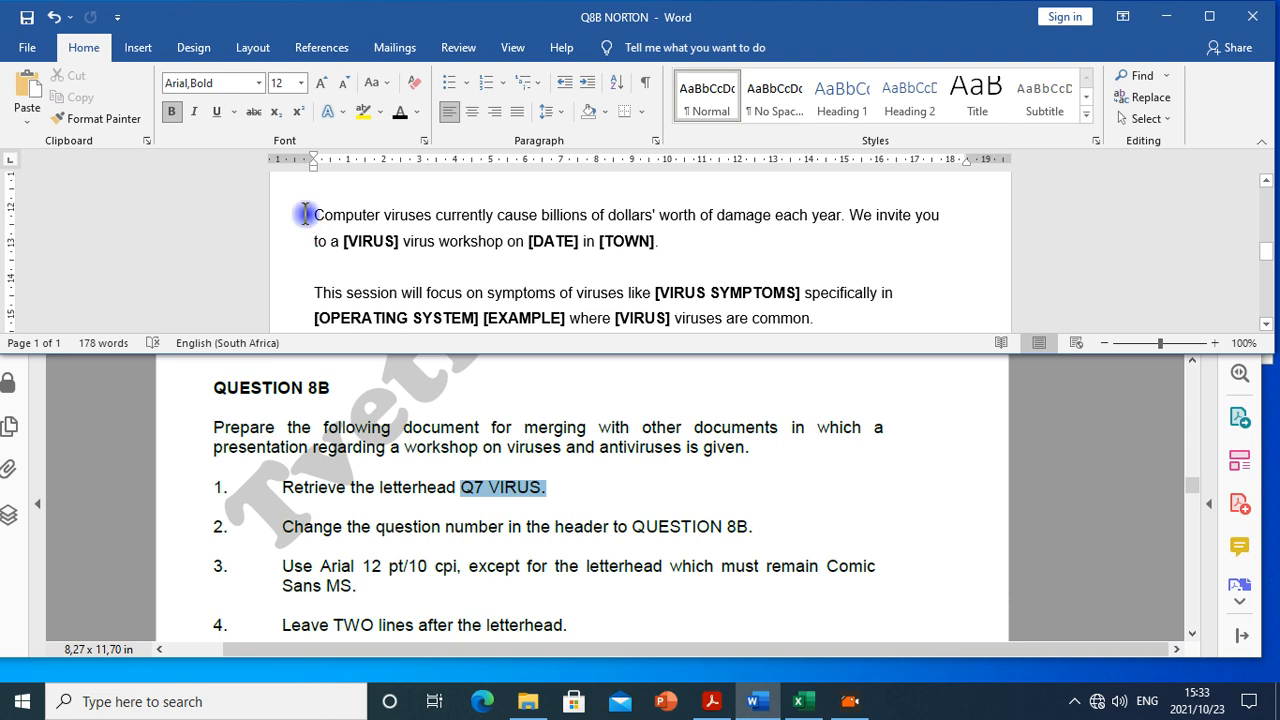
drag(314, 214, 824, 178)
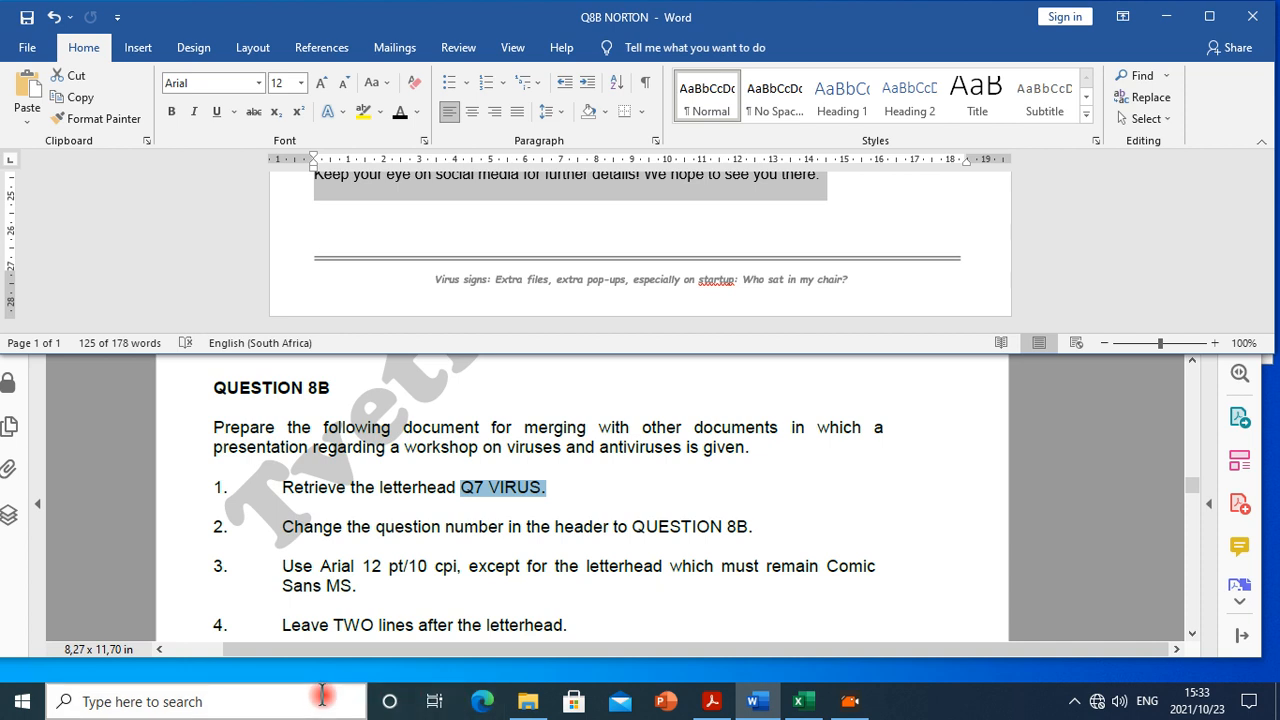
scroll(407, 599, down, 2)
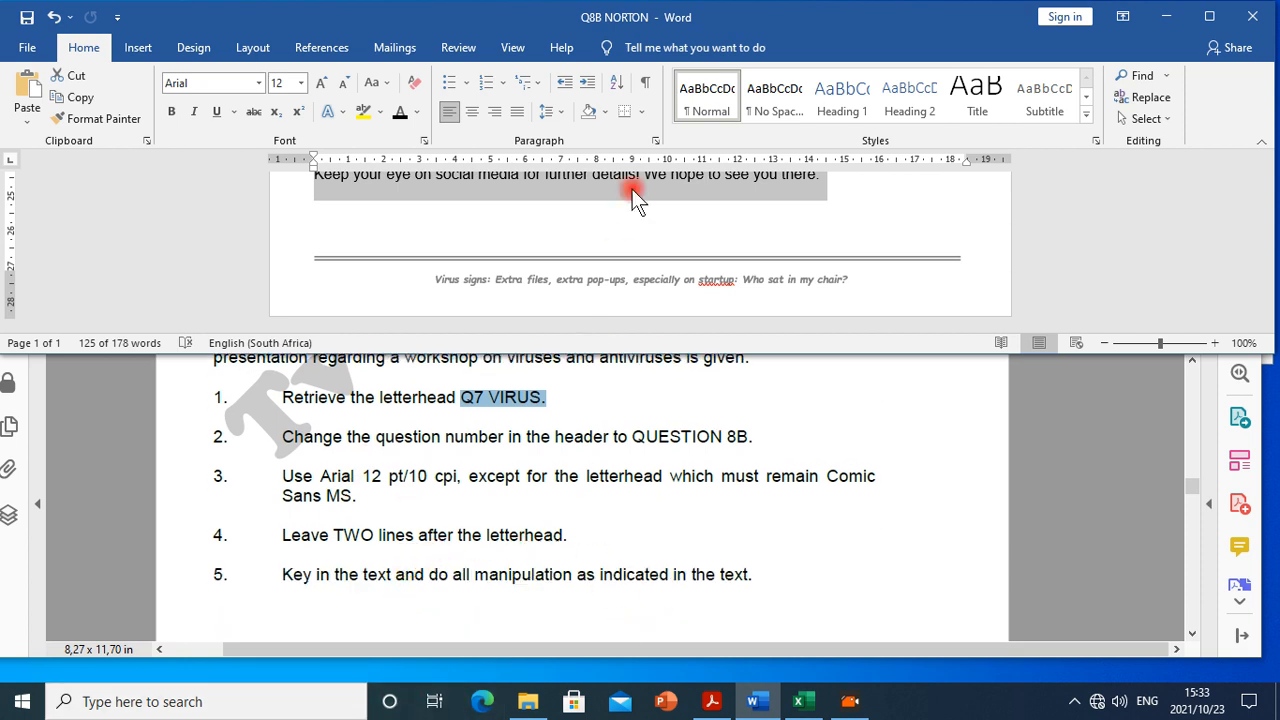
Delete one blank line between the letterhead's double rule and the first paragraph.
scroll(587, 247, up, 5)
scroll(587, 247, up, 6)
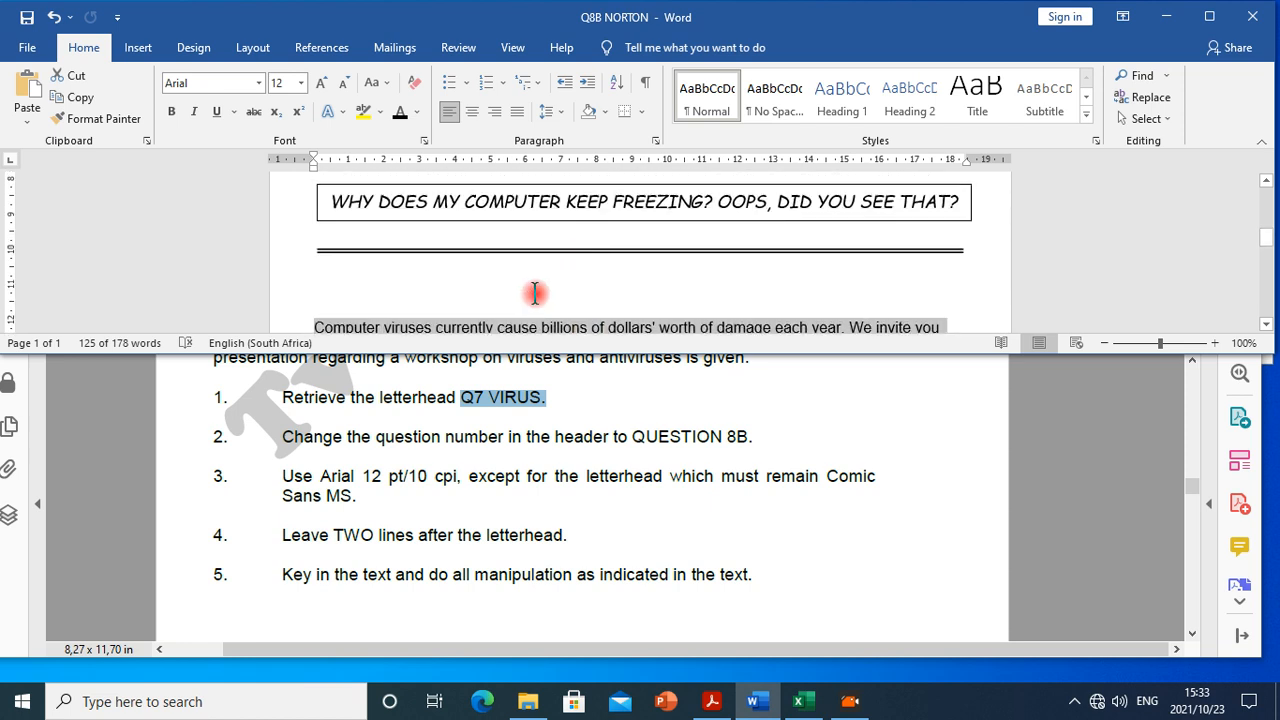
click(518, 285)
key(Down)
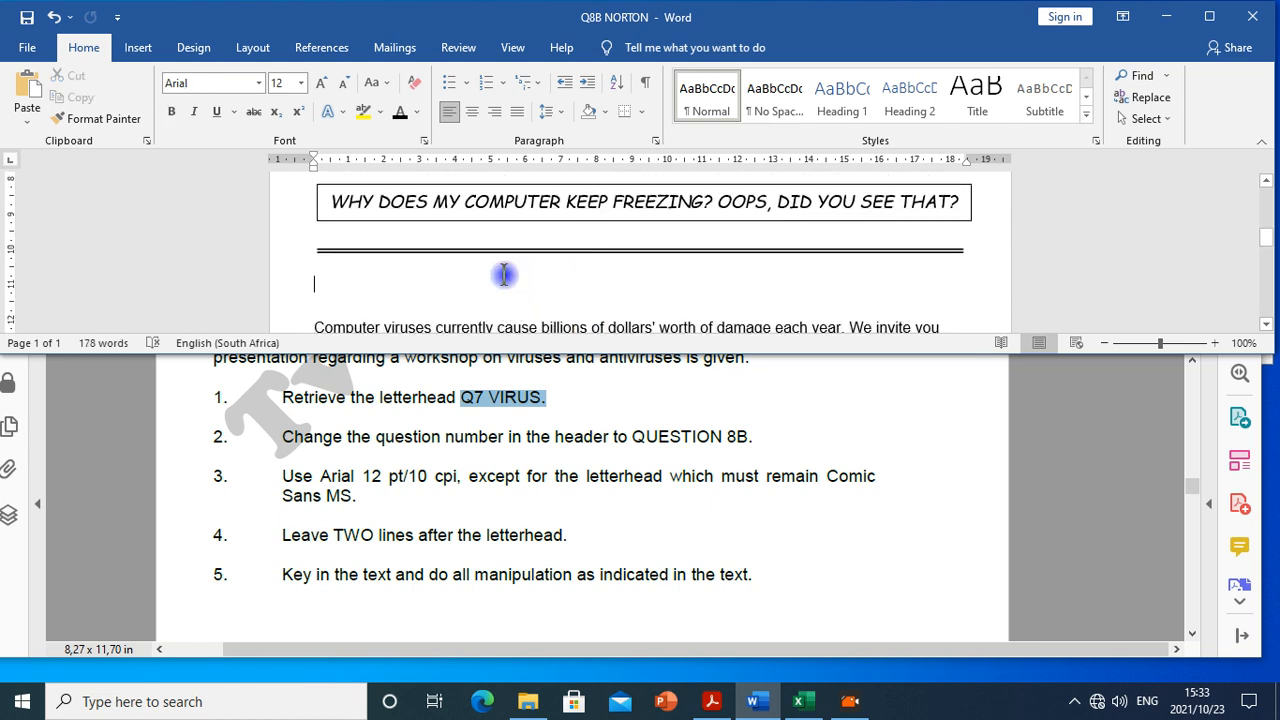
click(497, 258)
click(495, 290)
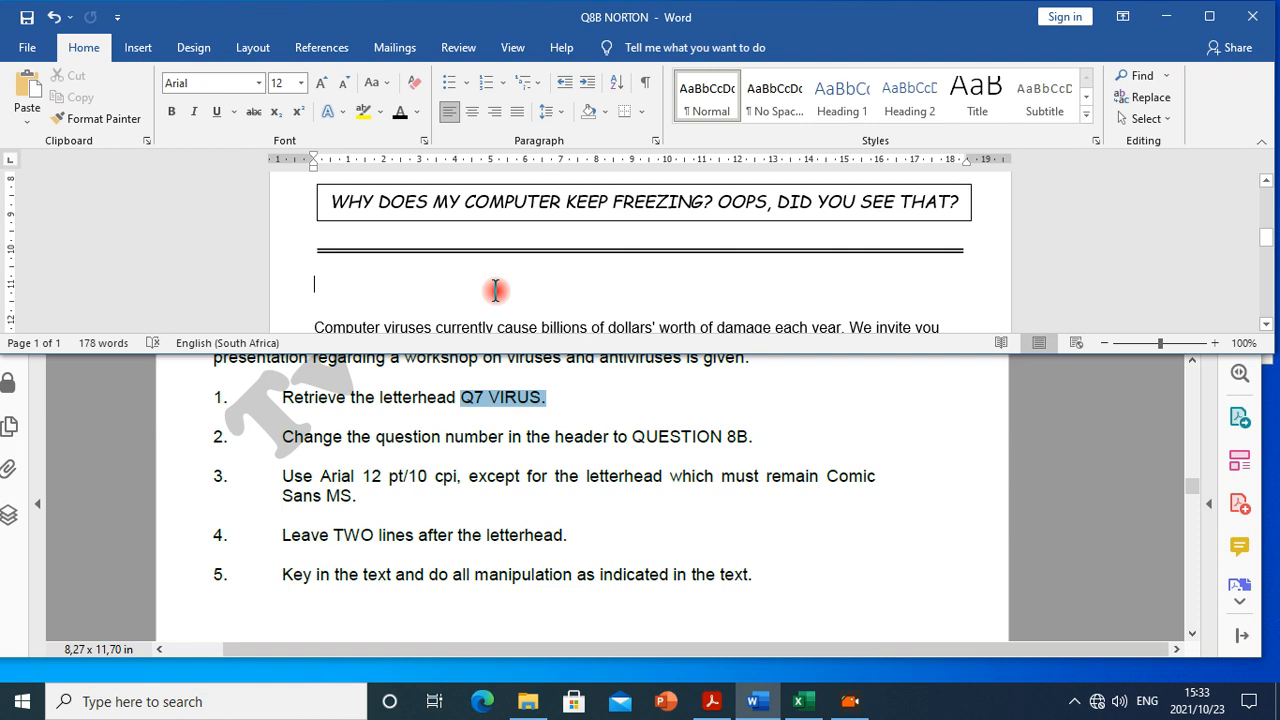
key(Delete)
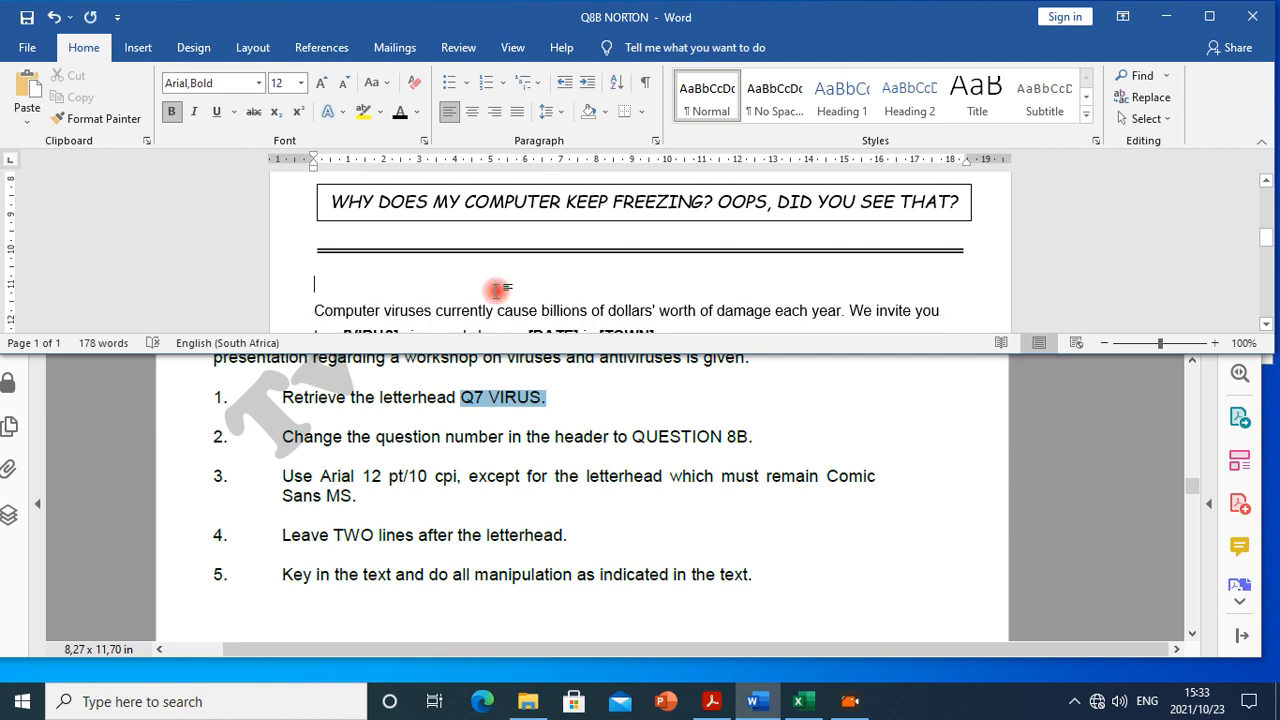
click(384, 263)
Read through the exam paper's instructions from number 6, the letter text and the formatting notes beside the topic list.
scroll(452, 273, down, 4)
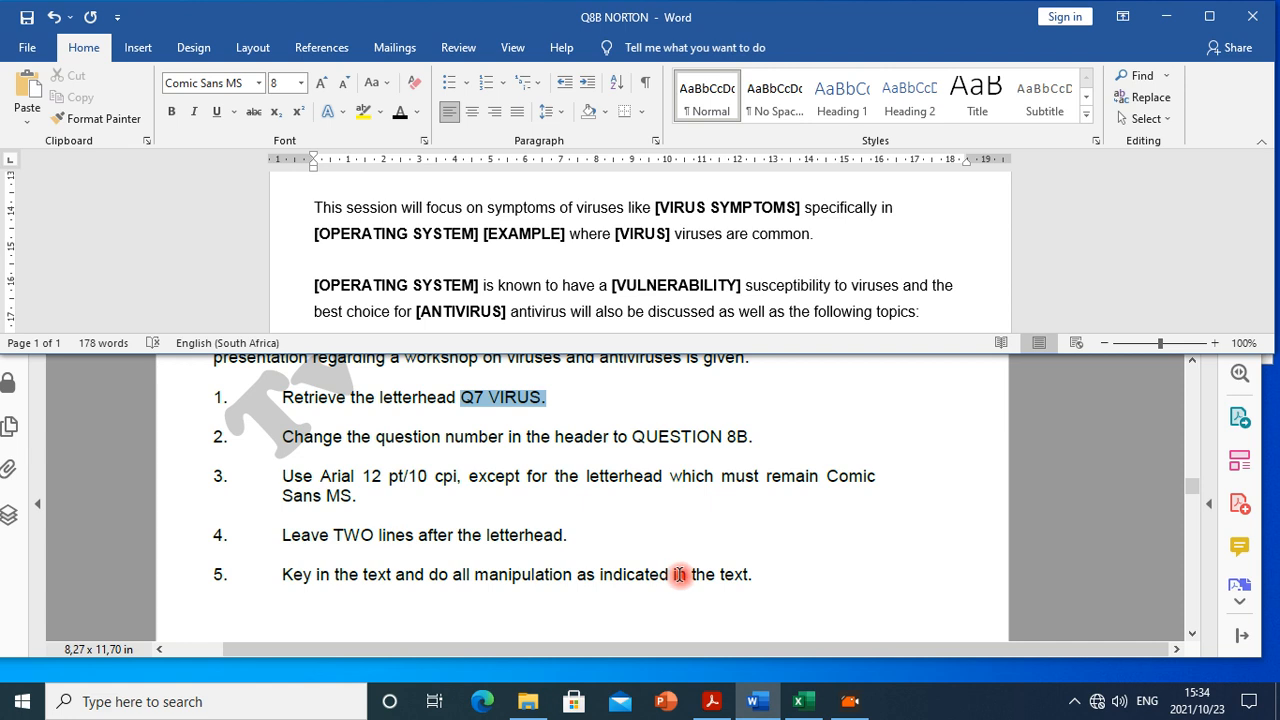
scroll(685, 572, down, 5)
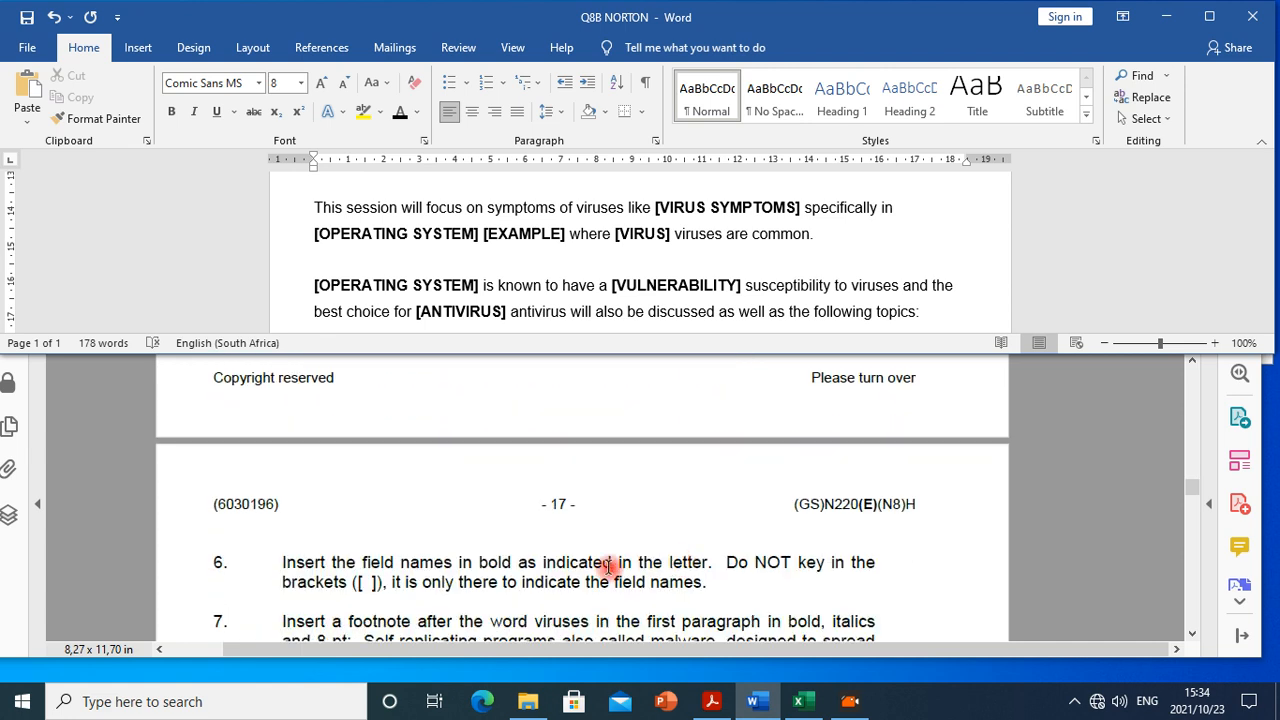
scroll(435, 570, down, 2)
scroll(413, 551, down, 1)
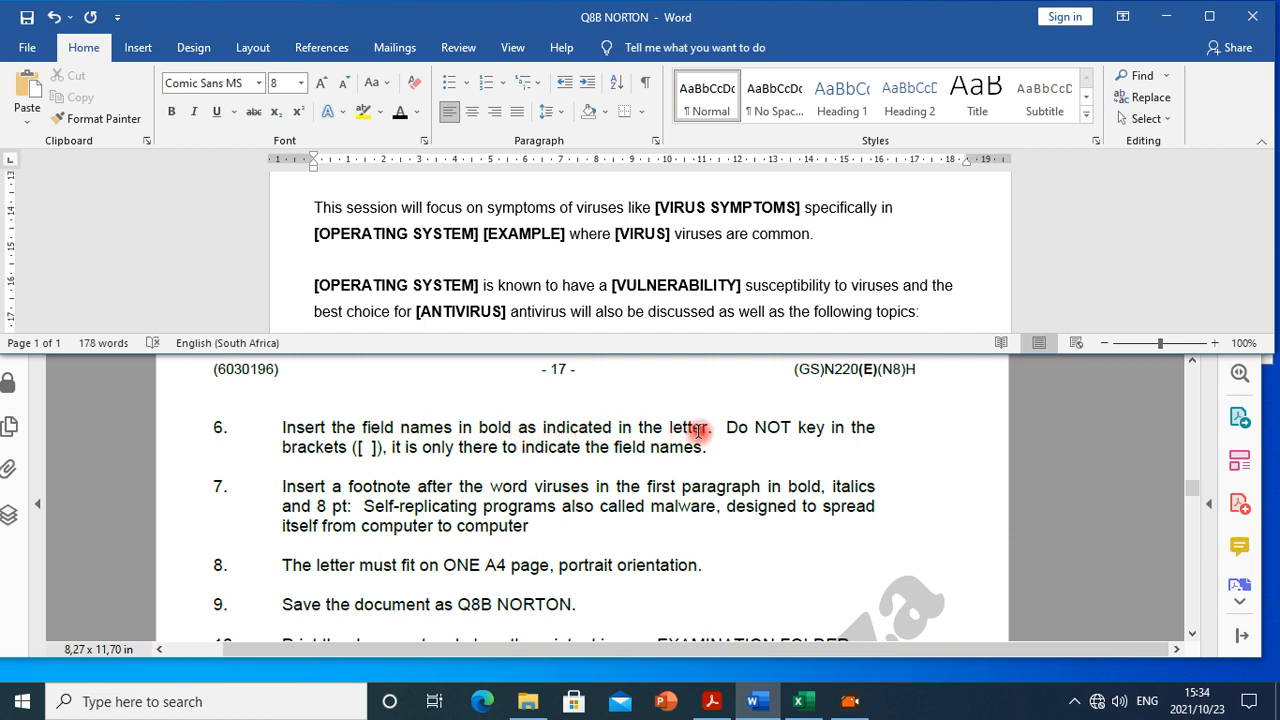
click(360, 451)
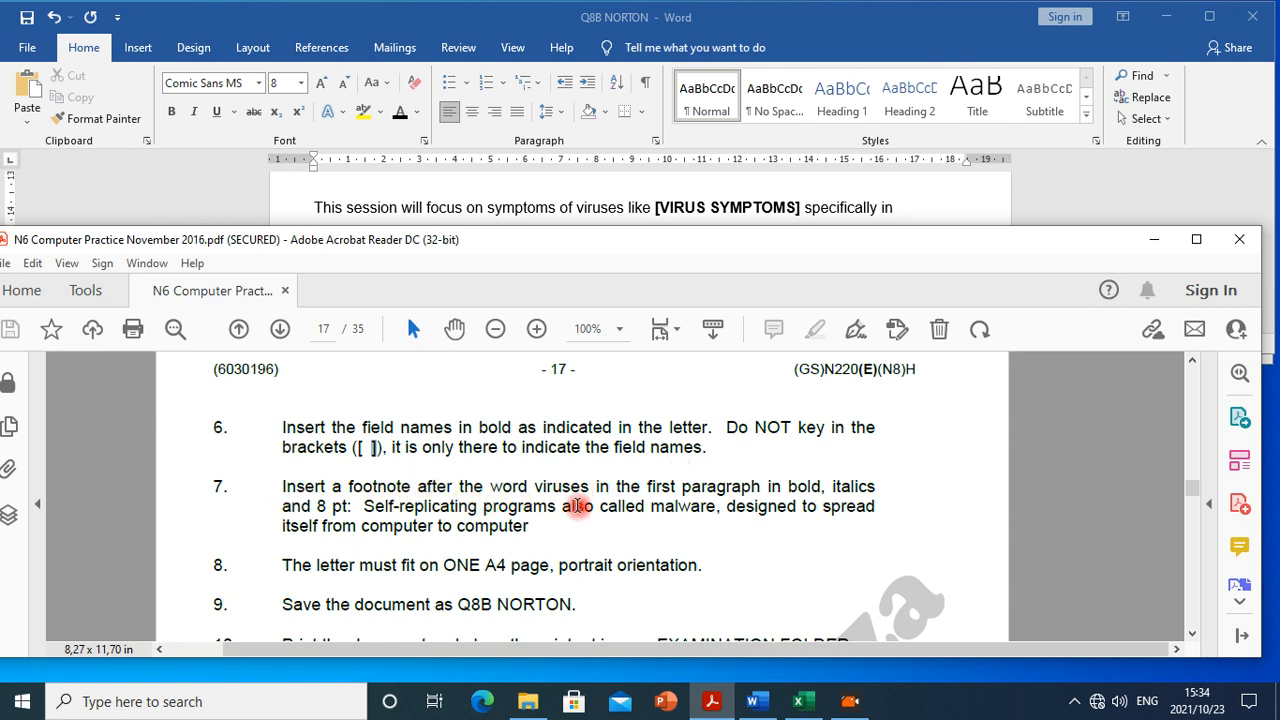
scroll(577, 506, down, 5)
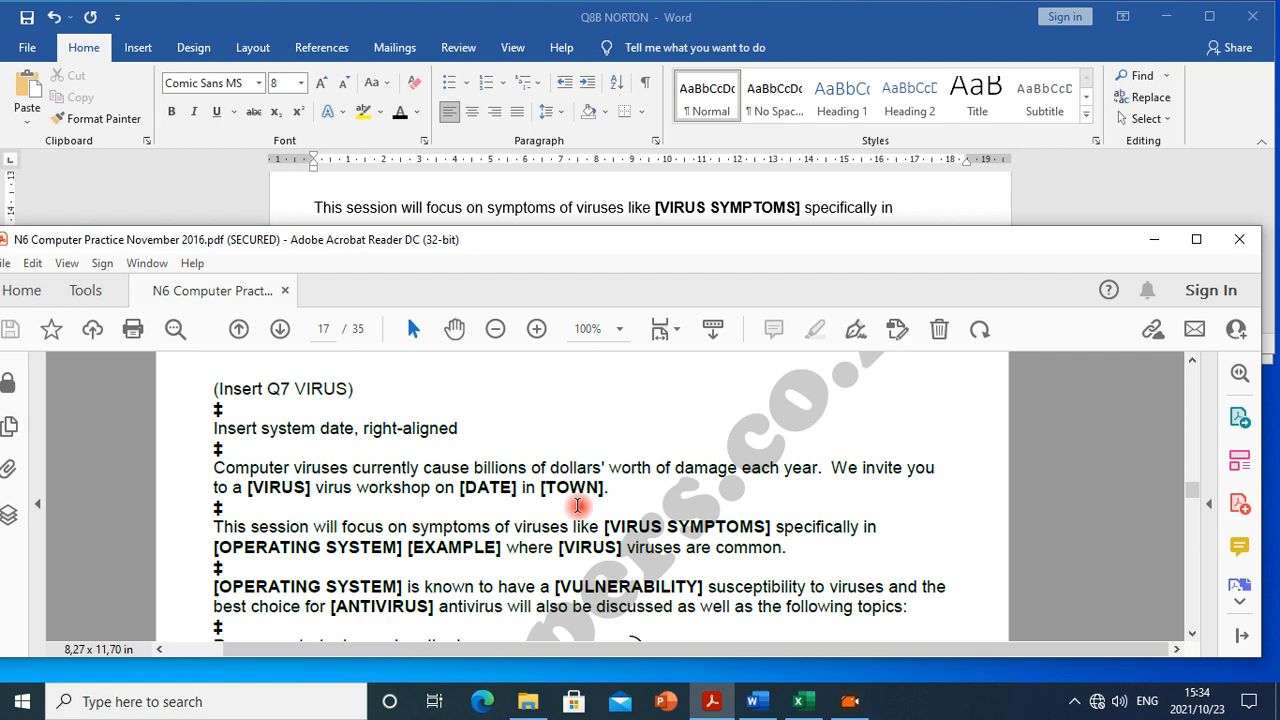
scroll(577, 506, down, 5)
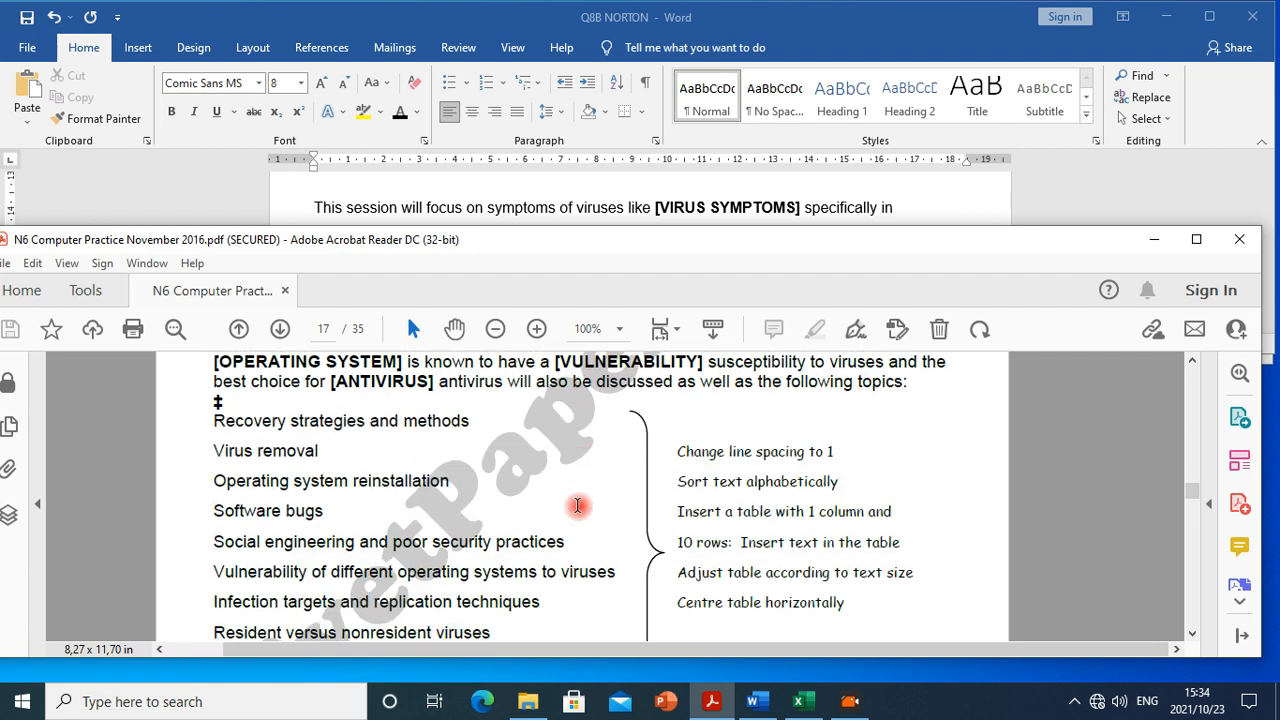
scroll(577, 506, down, 1)
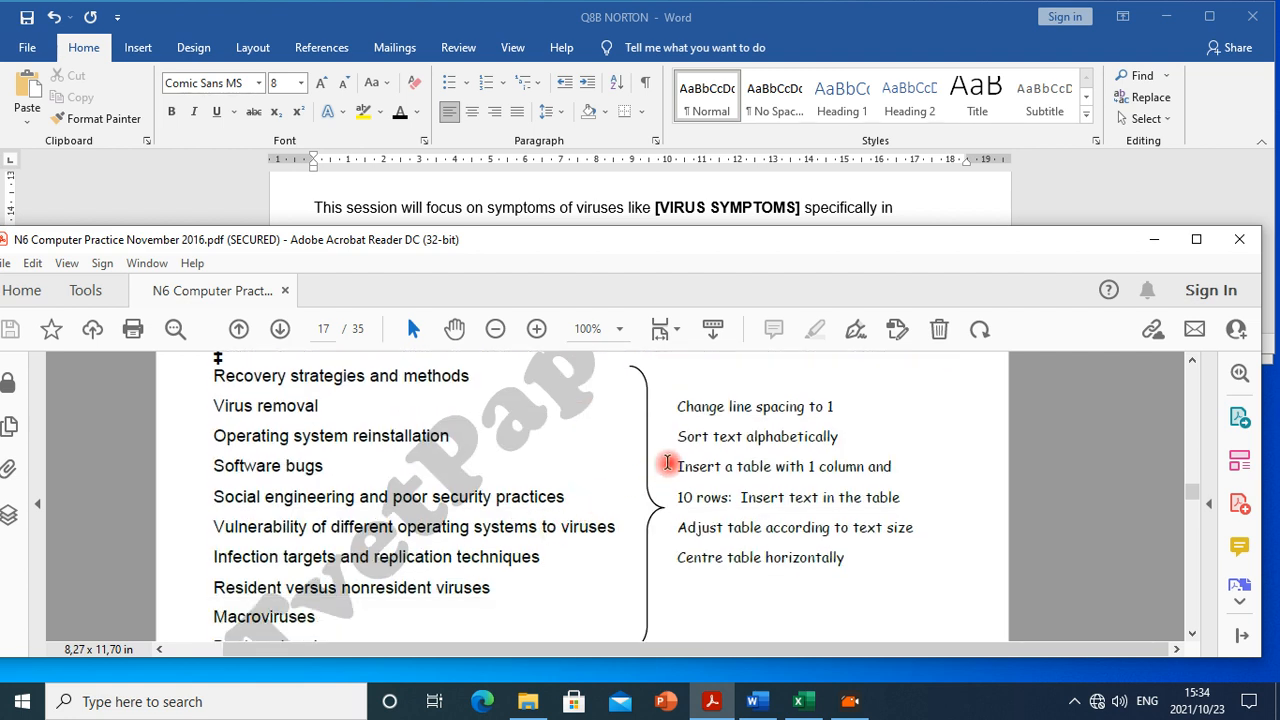
drag(690, 418, 762, 497)
click(762, 497)
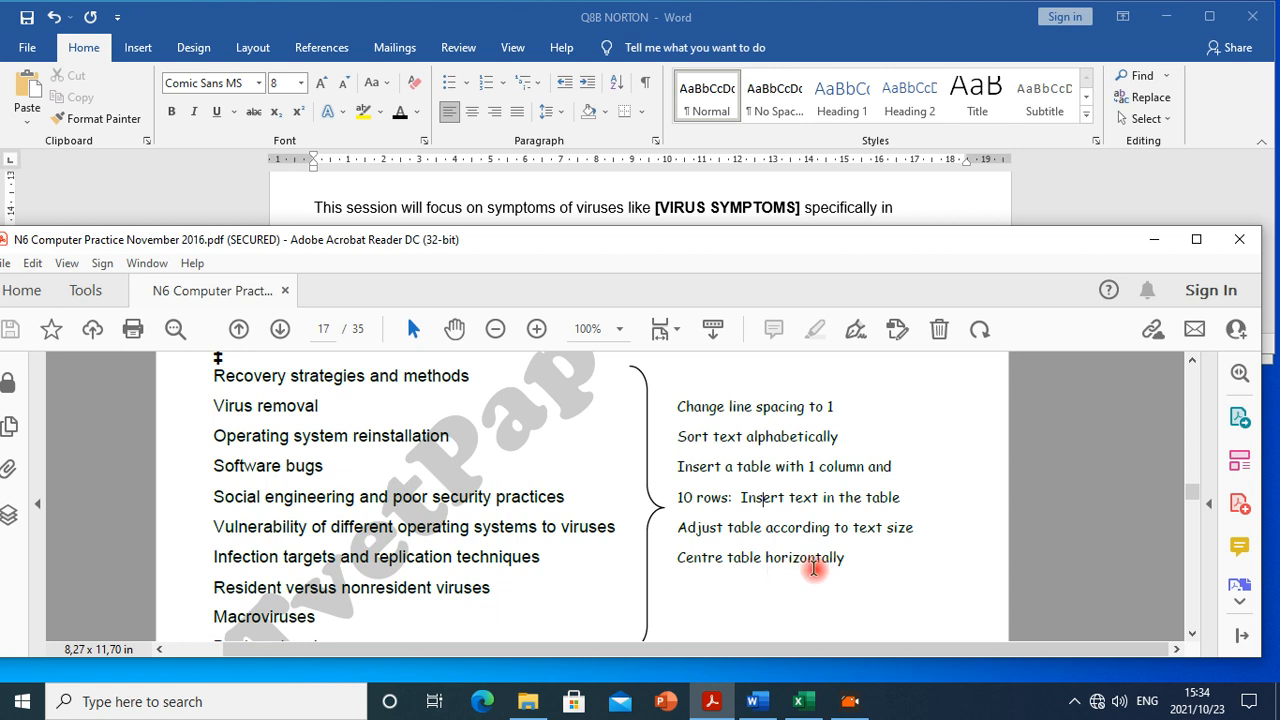
scroll(724, 555, up, 3)
scroll(724, 555, up, 1)
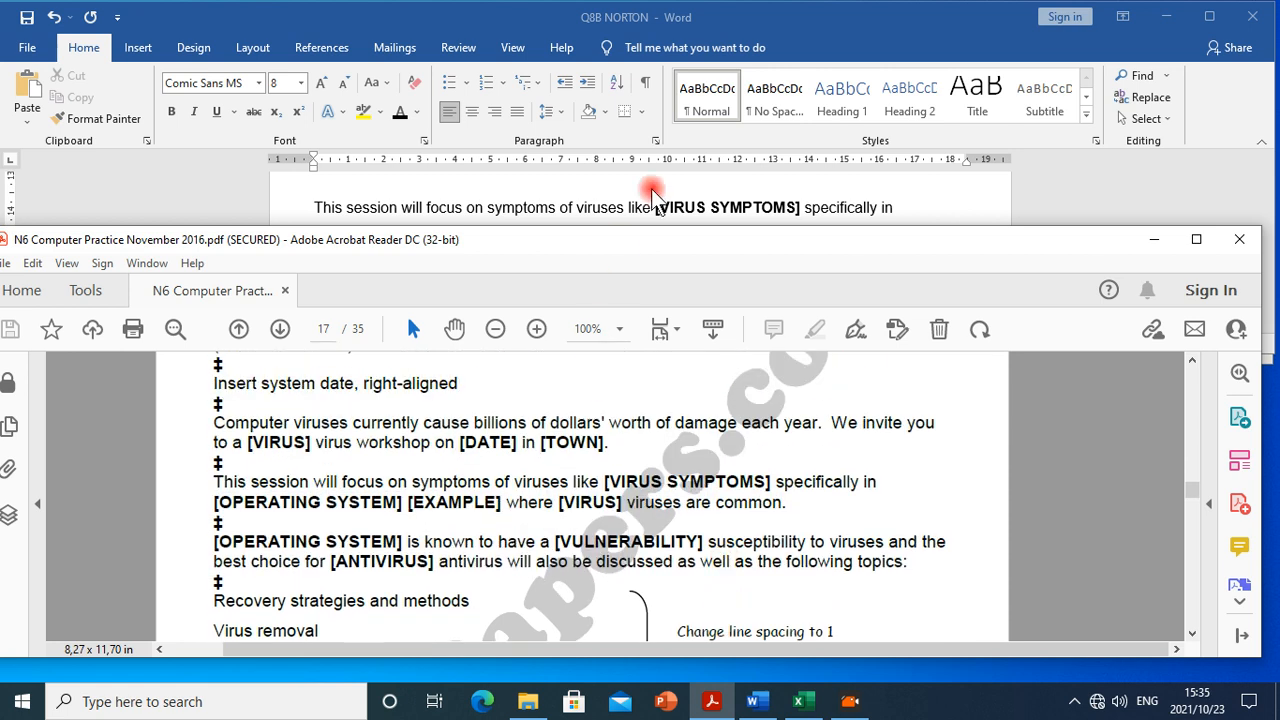
Switch to the Q8B NORTON document in Word and enlarge its window downward to show more of the letter.
click(705, 210)
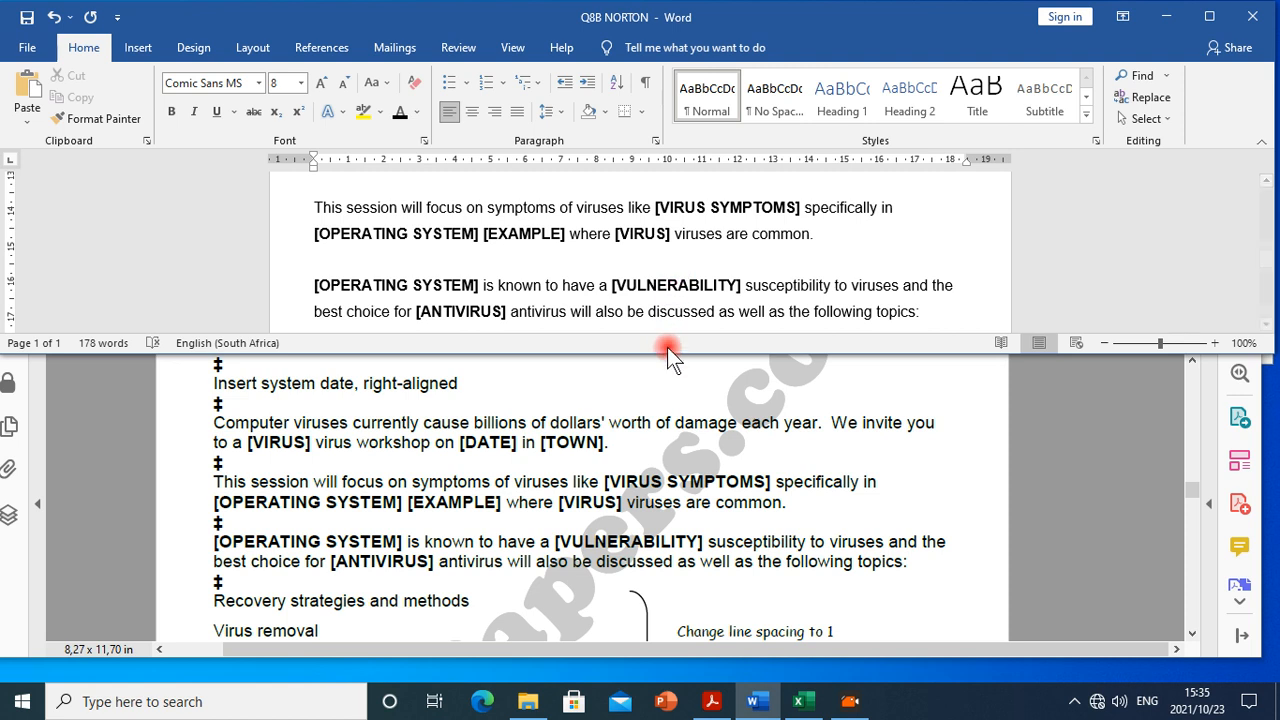
drag(672, 355, 650, 511)
scroll(587, 372, up, 3)
scroll(586, 369, down, 2)
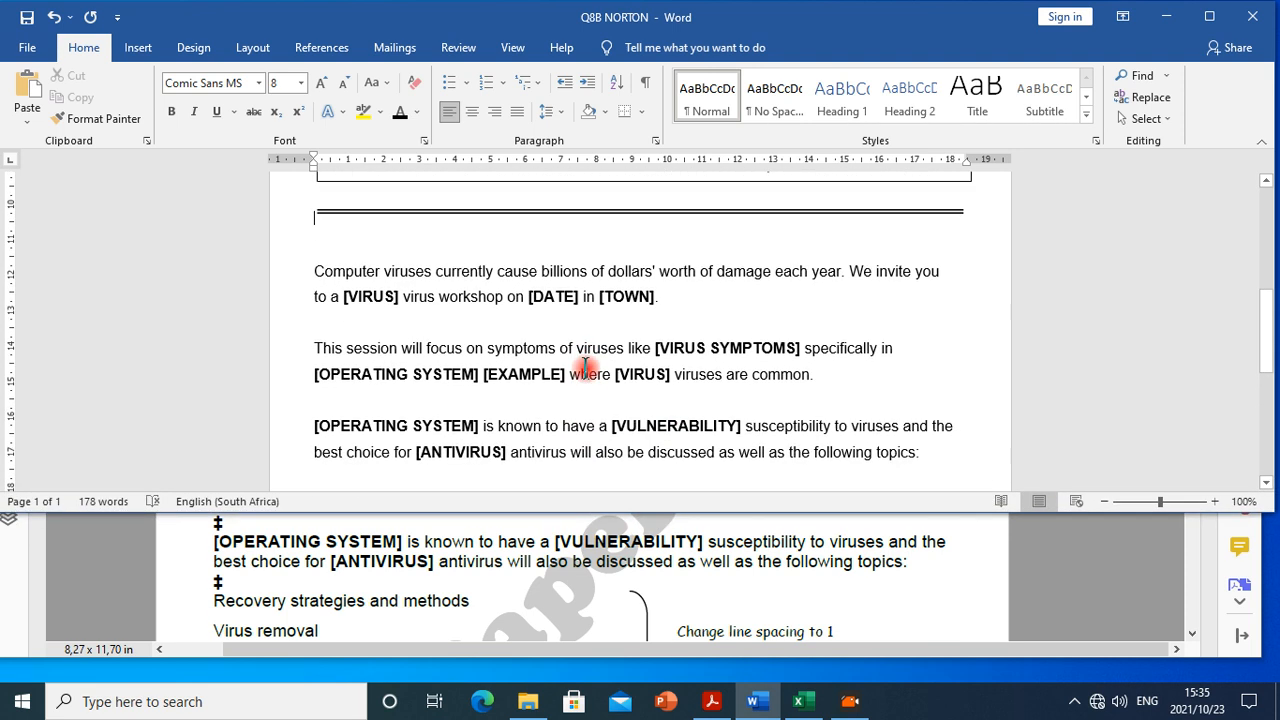
Place the ten topics from "Recovery strategies and methods" to "Boot sector viruses" in a table with 1 column and 10 rows.
scroll(586, 368, down, 4)
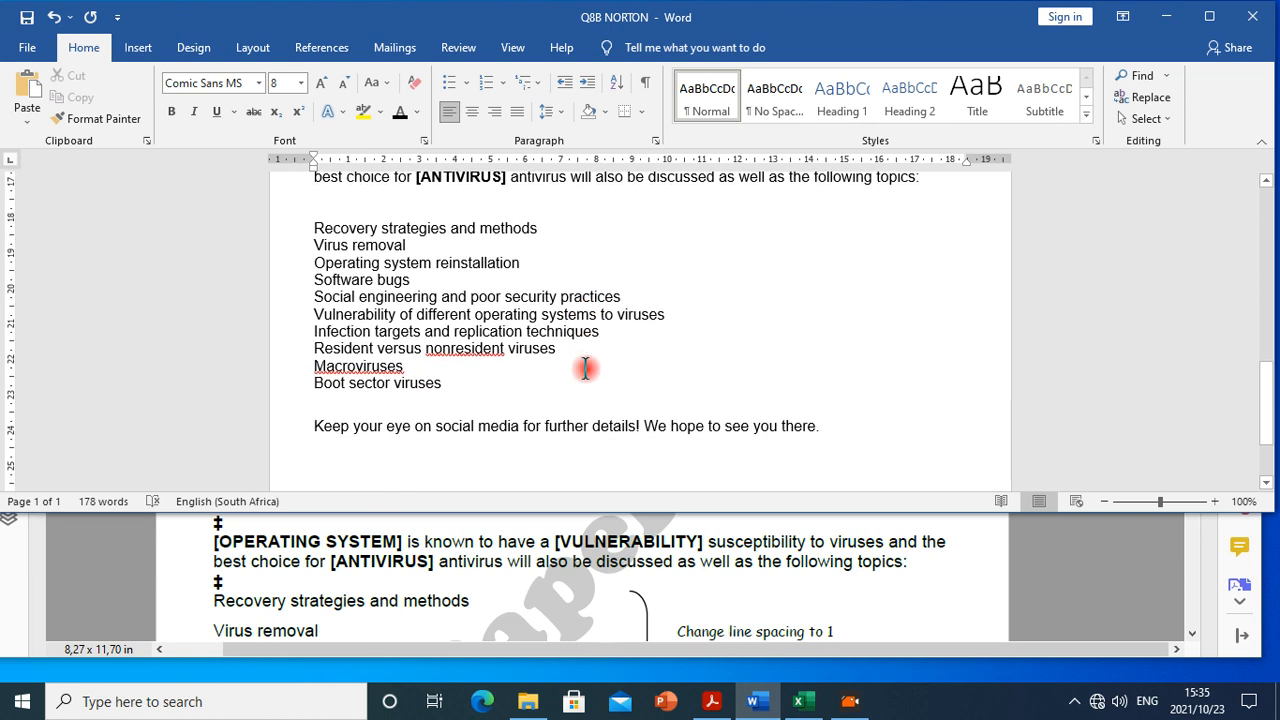
scroll(540, 378, up, 1)
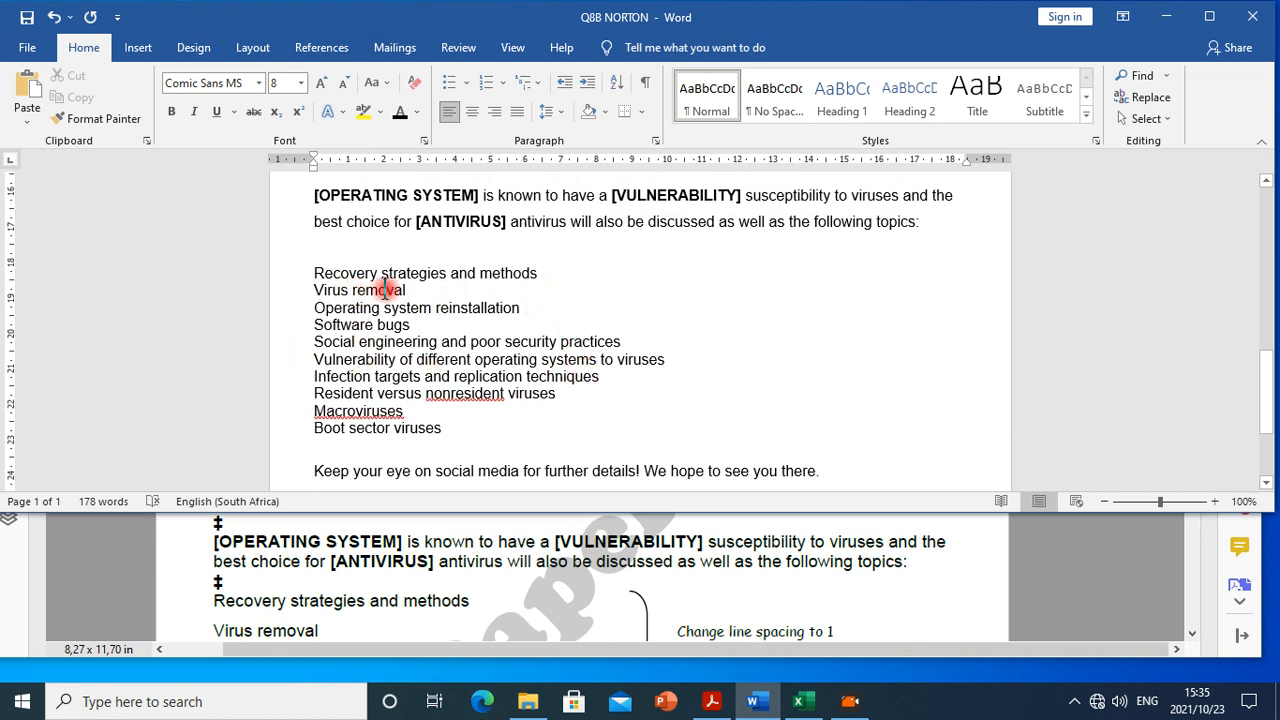
drag(313, 268, 444, 427)
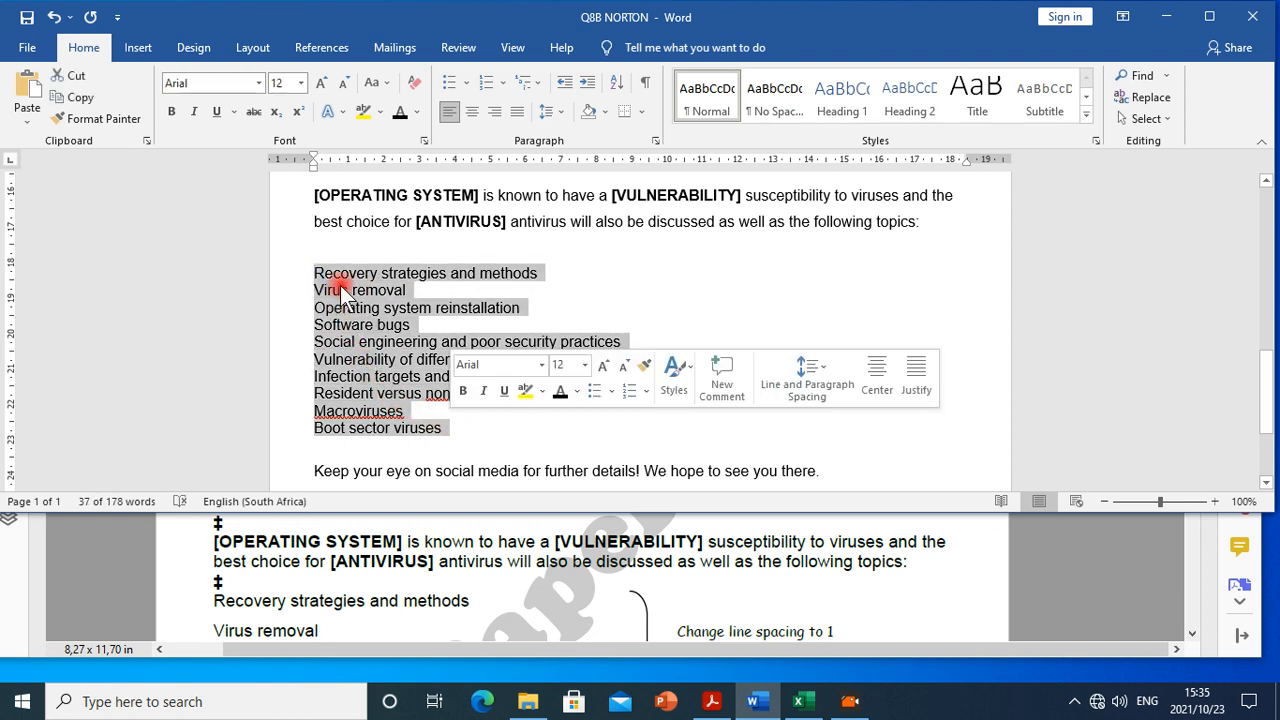
click(140, 48)
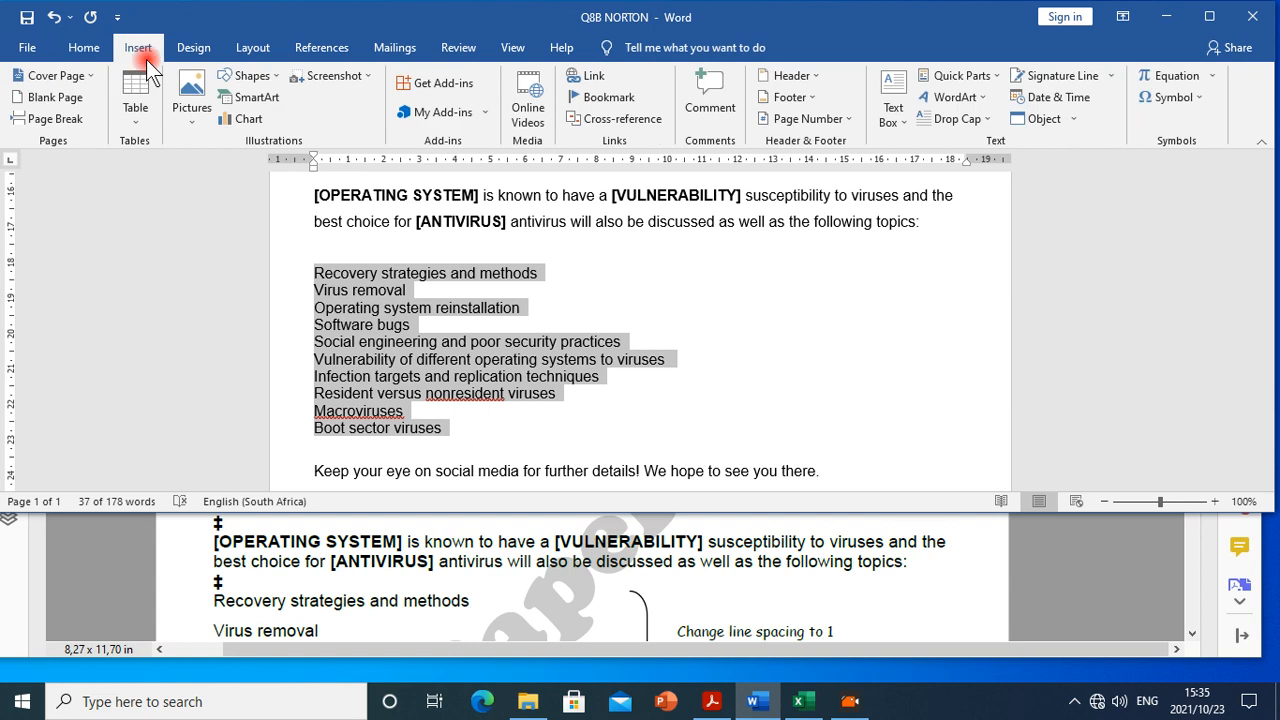
click(136, 122)
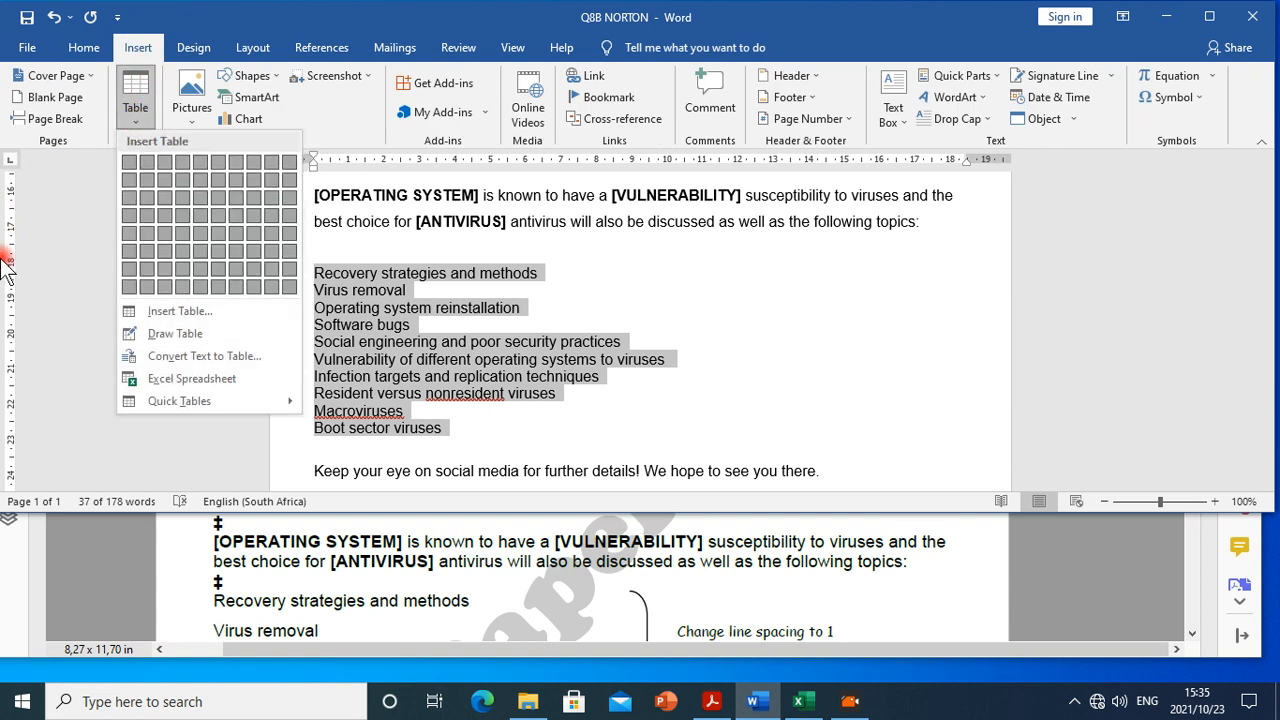
click(163, 314)
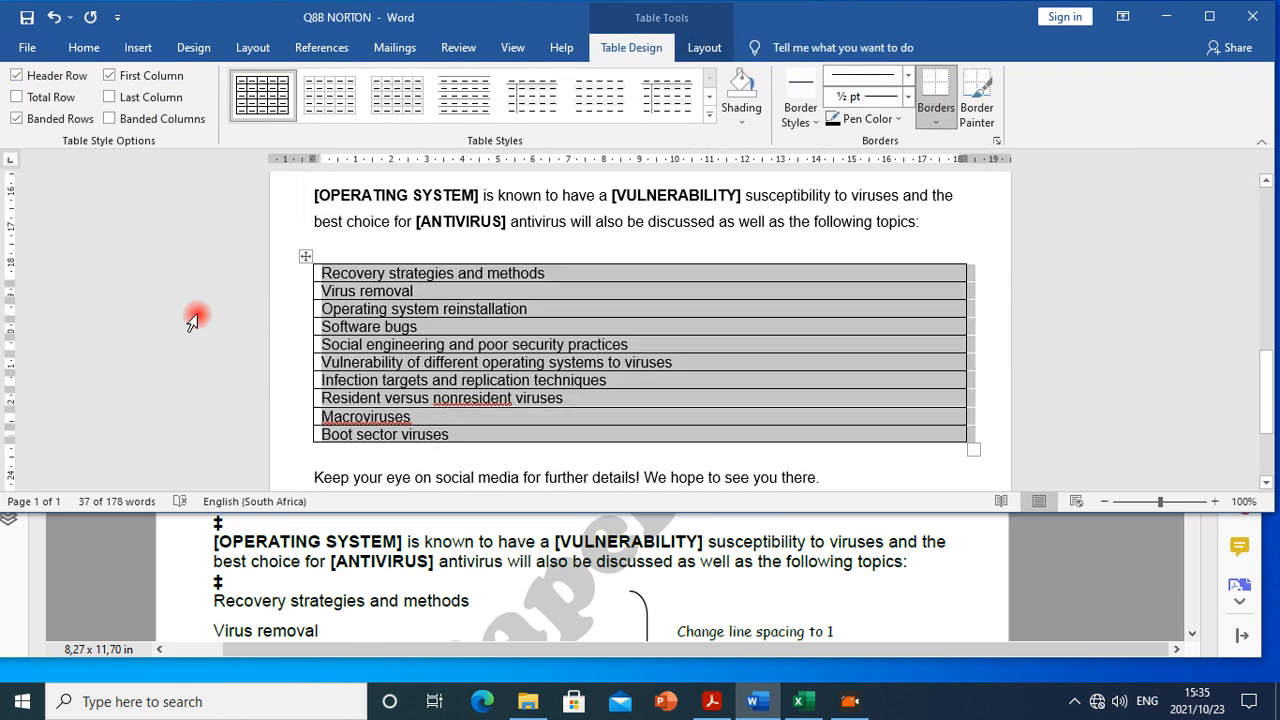
click(524, 292)
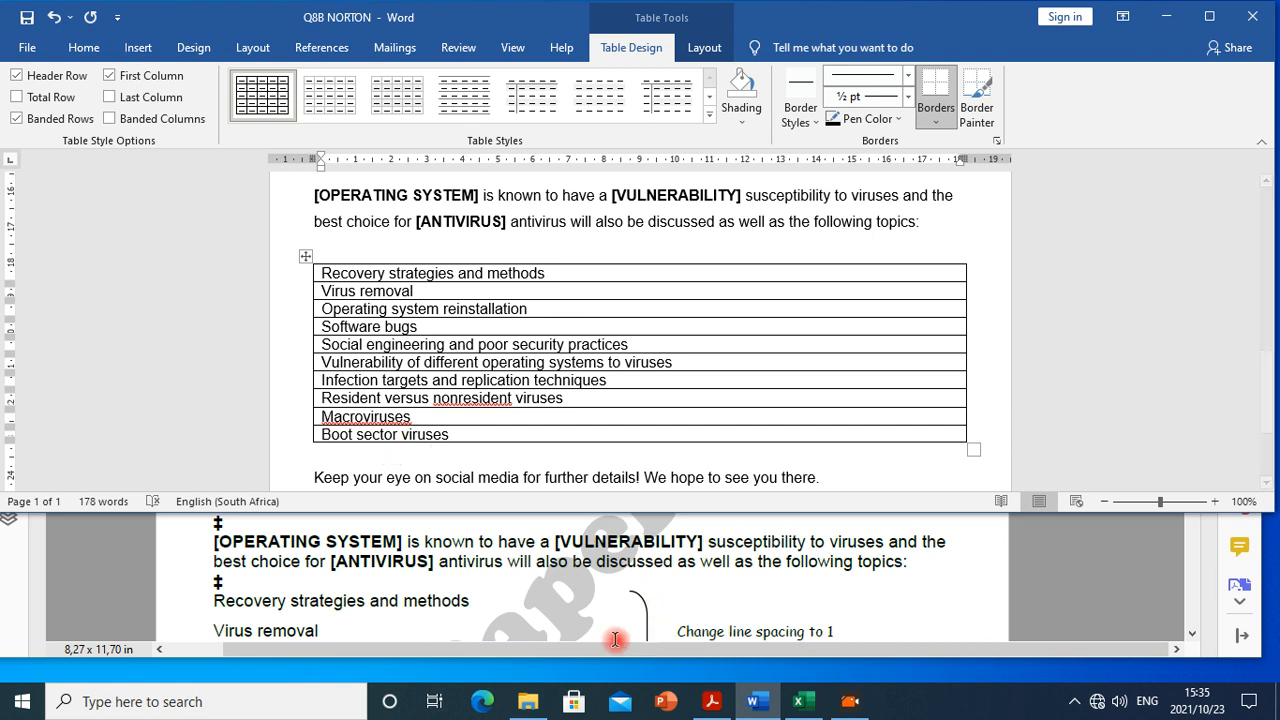
Review the notes beside the topic list in the exam paper on sorting, table size and centring, and return to the letter.
click(537, 590)
scroll(533, 577, up, 5)
scroll(531, 409, up, 3)
scroll(531, 580, down, 10)
scroll(831, 466, down, 1)
scroll(828, 440, up, 2)
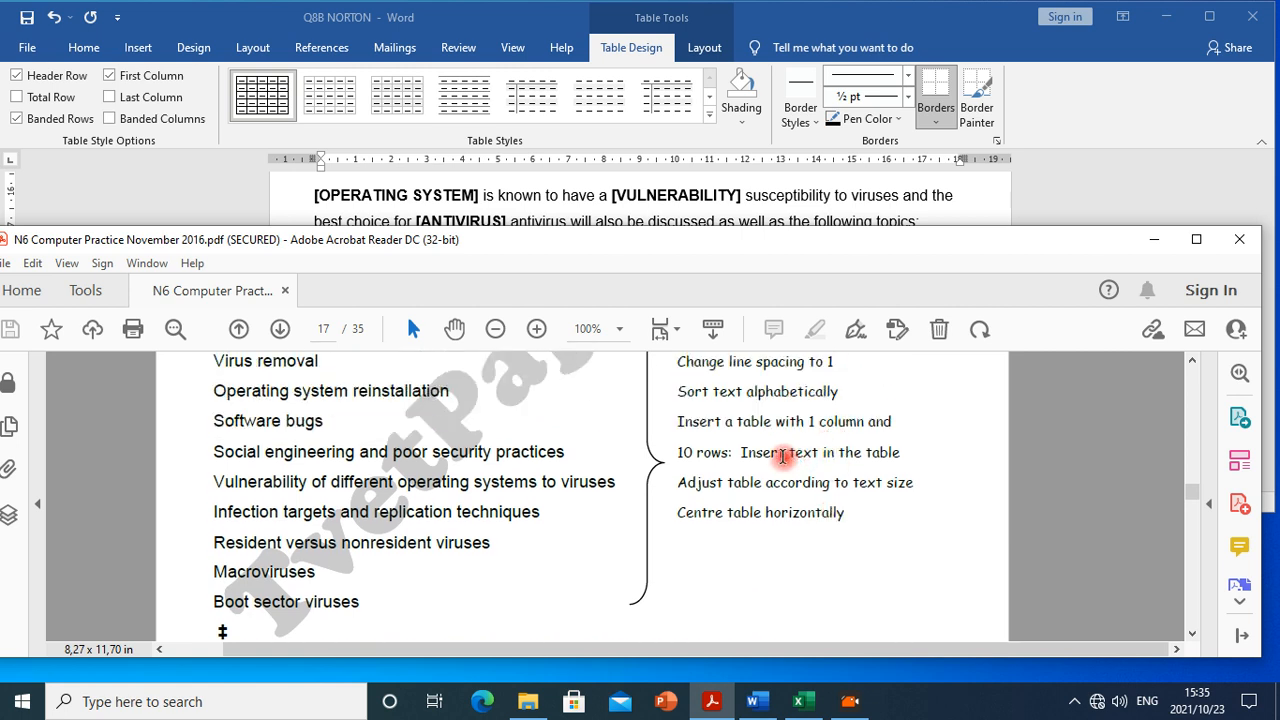
scroll(720, 469, up, 1)
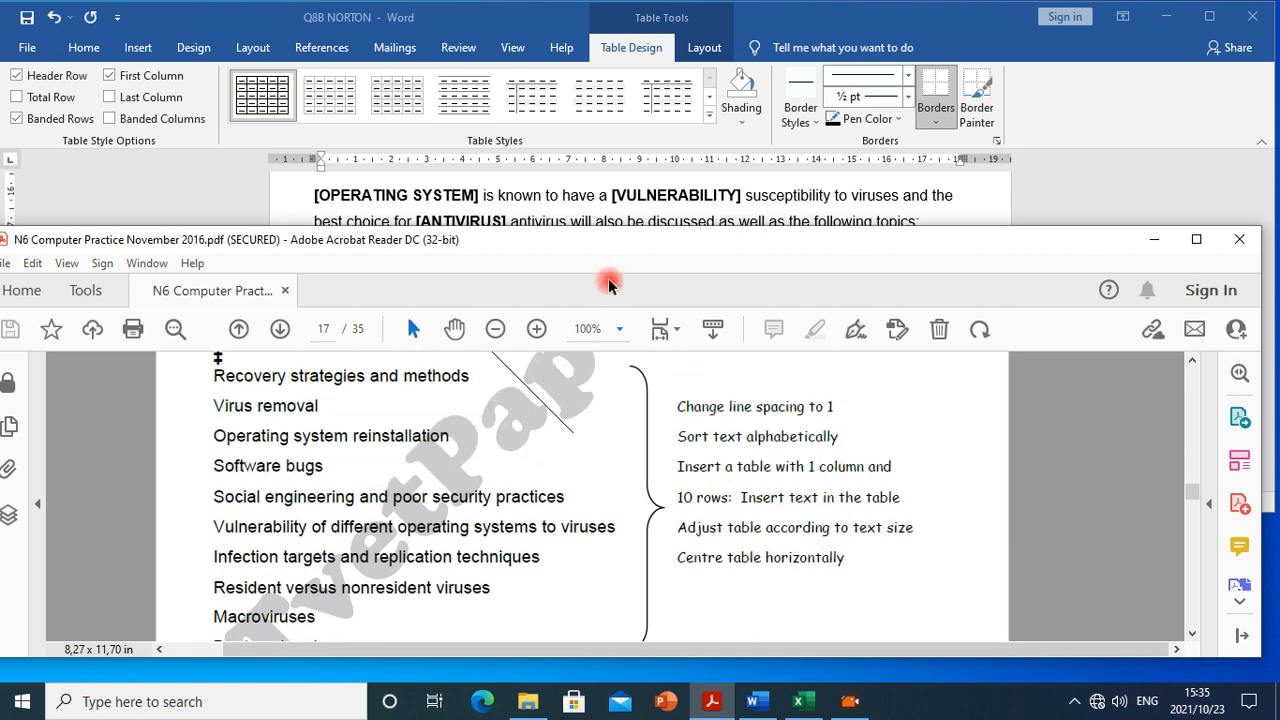
click(603, 221)
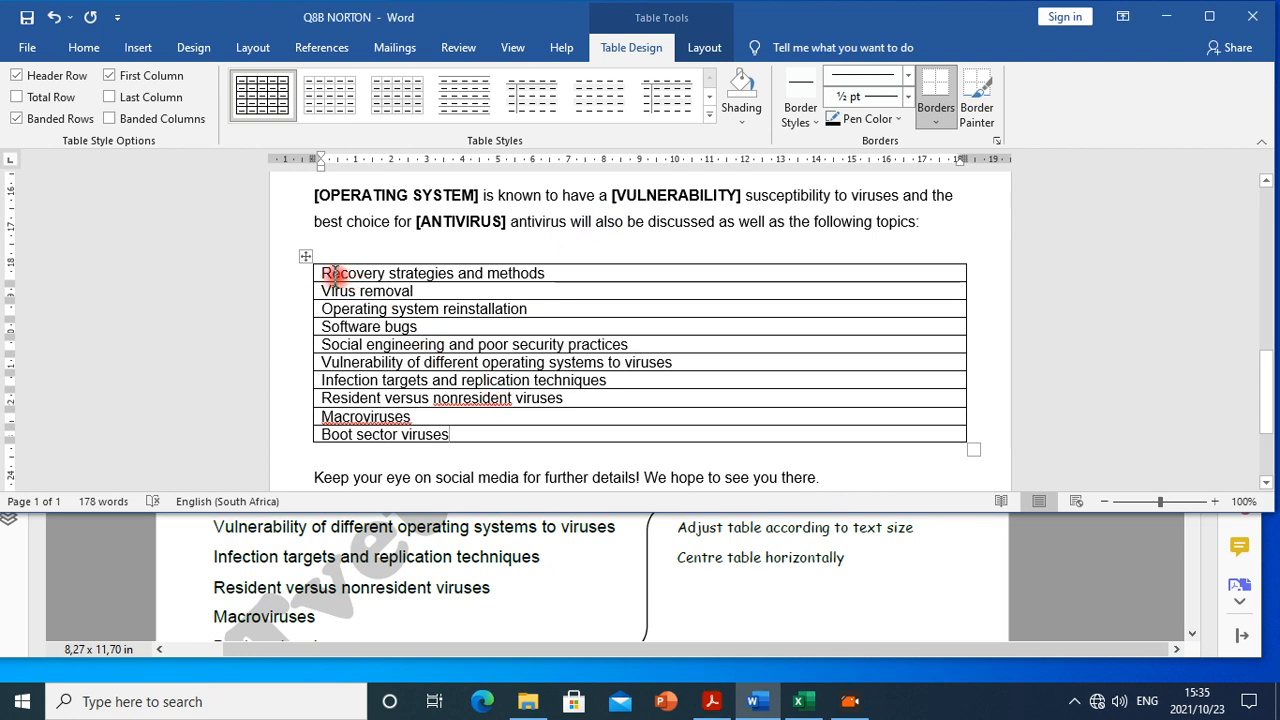
Narrow the topic table to about 10.43 cm so its width fits the longest topic.
click(306, 257)
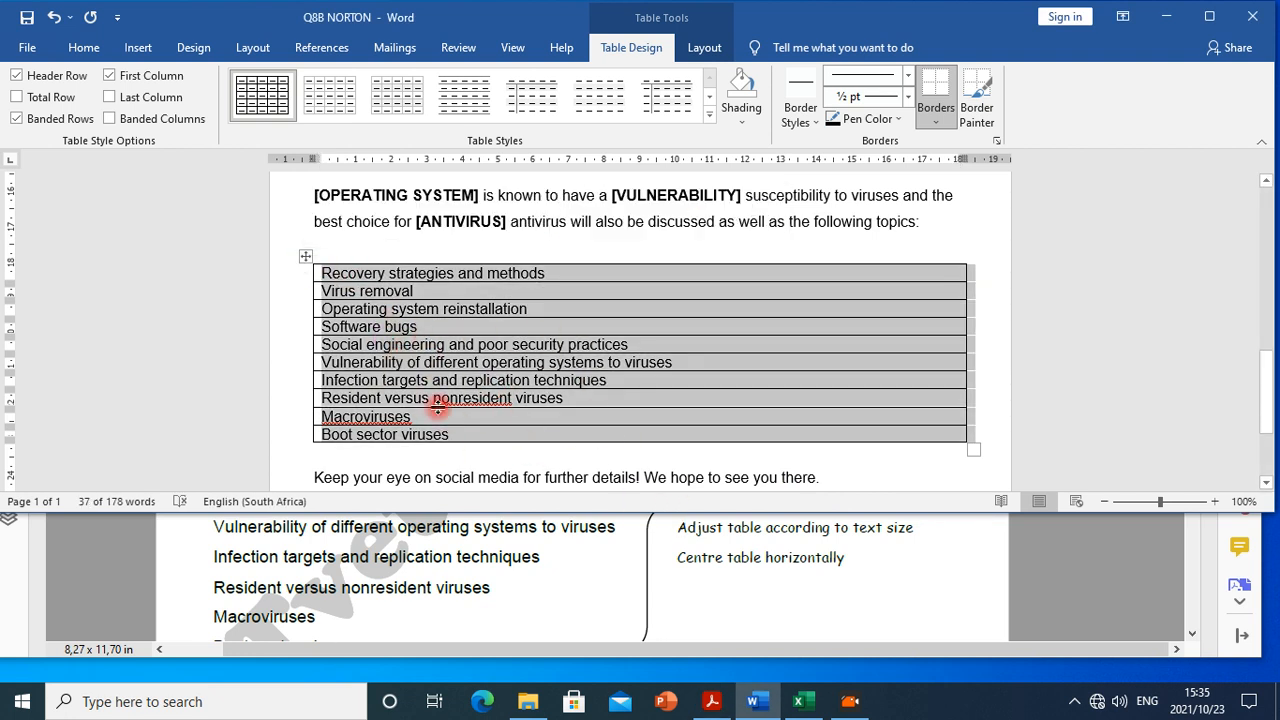
drag(971, 449, 682, 434)
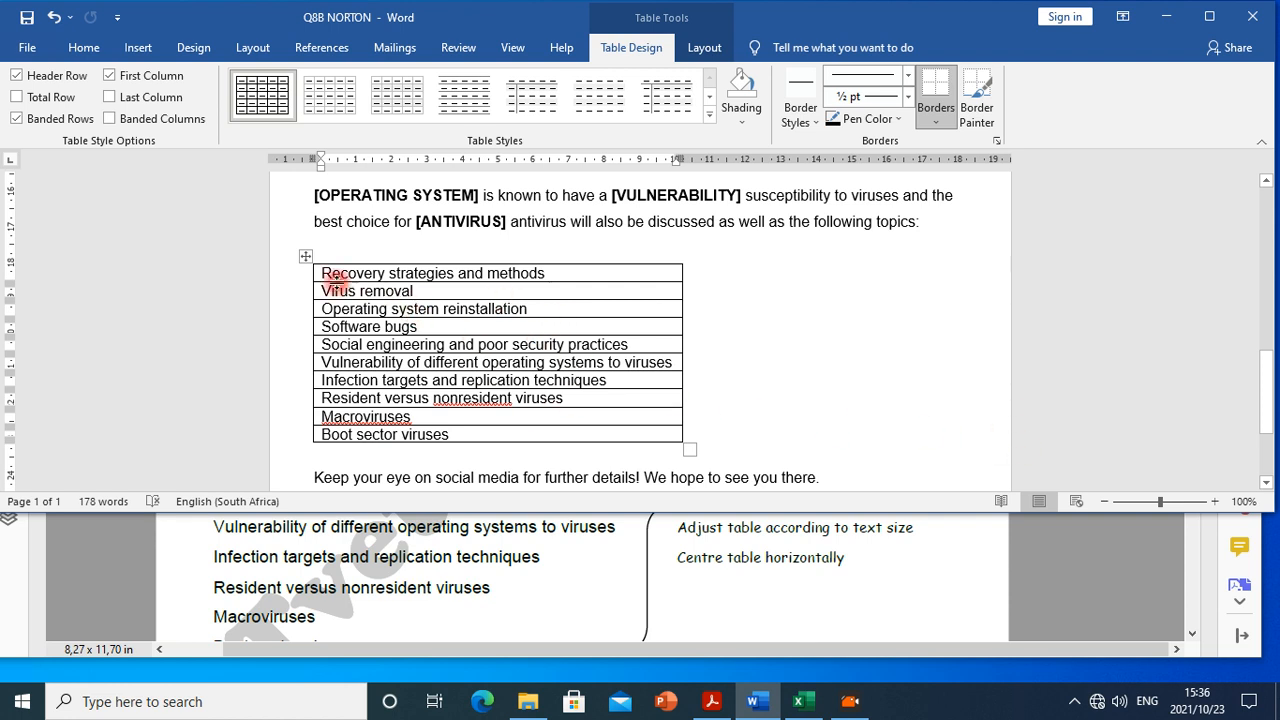
Sort the whole topic table by Column 1 as text in ascending order.
click(305, 253)
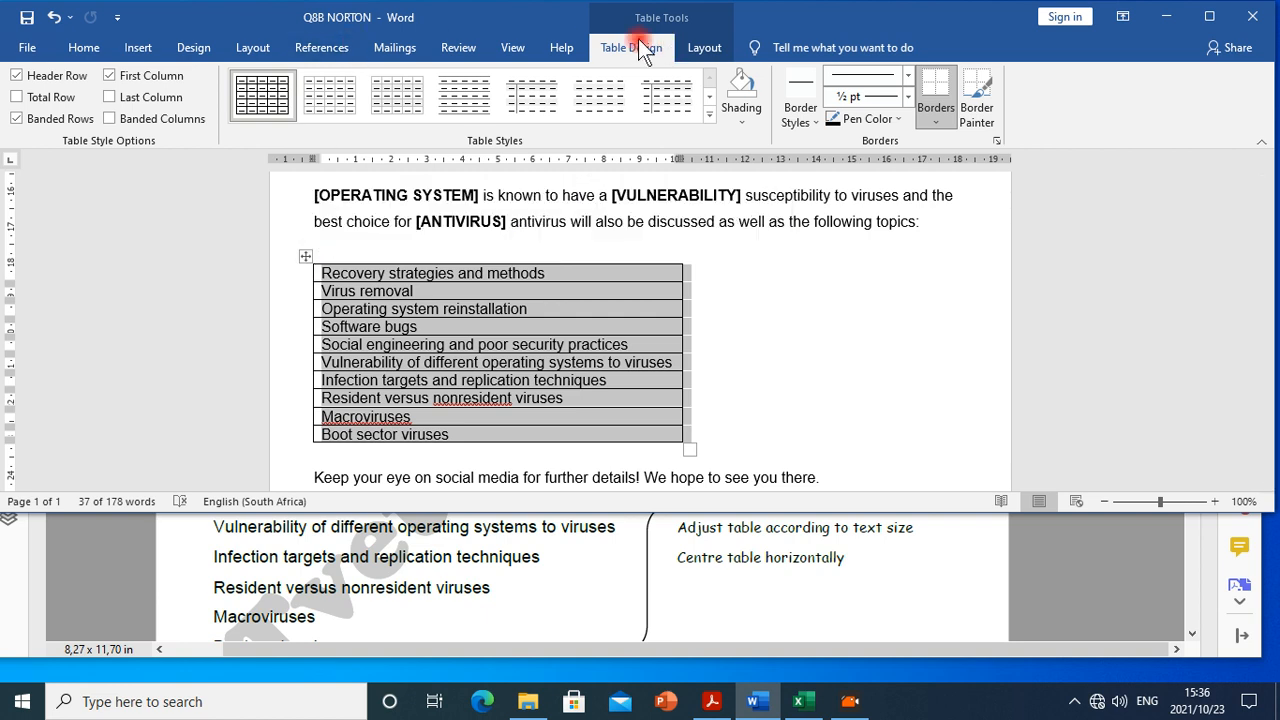
click(94, 47)
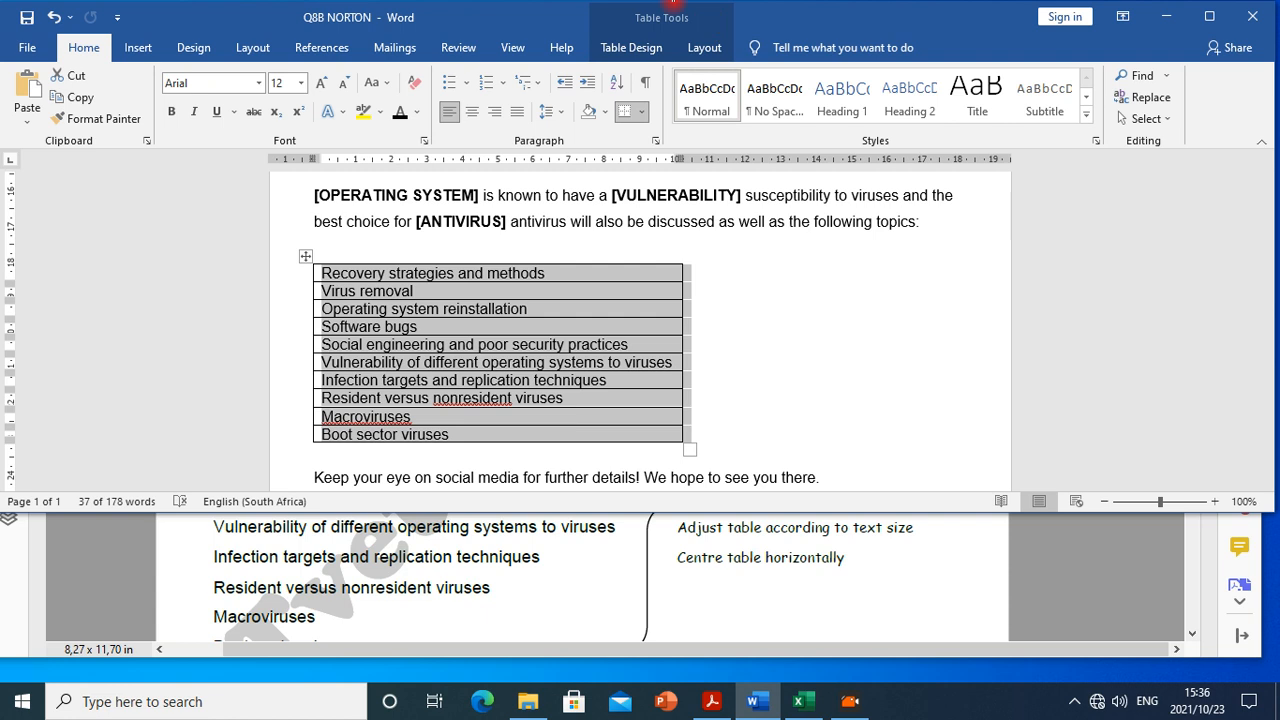
click(645, 50)
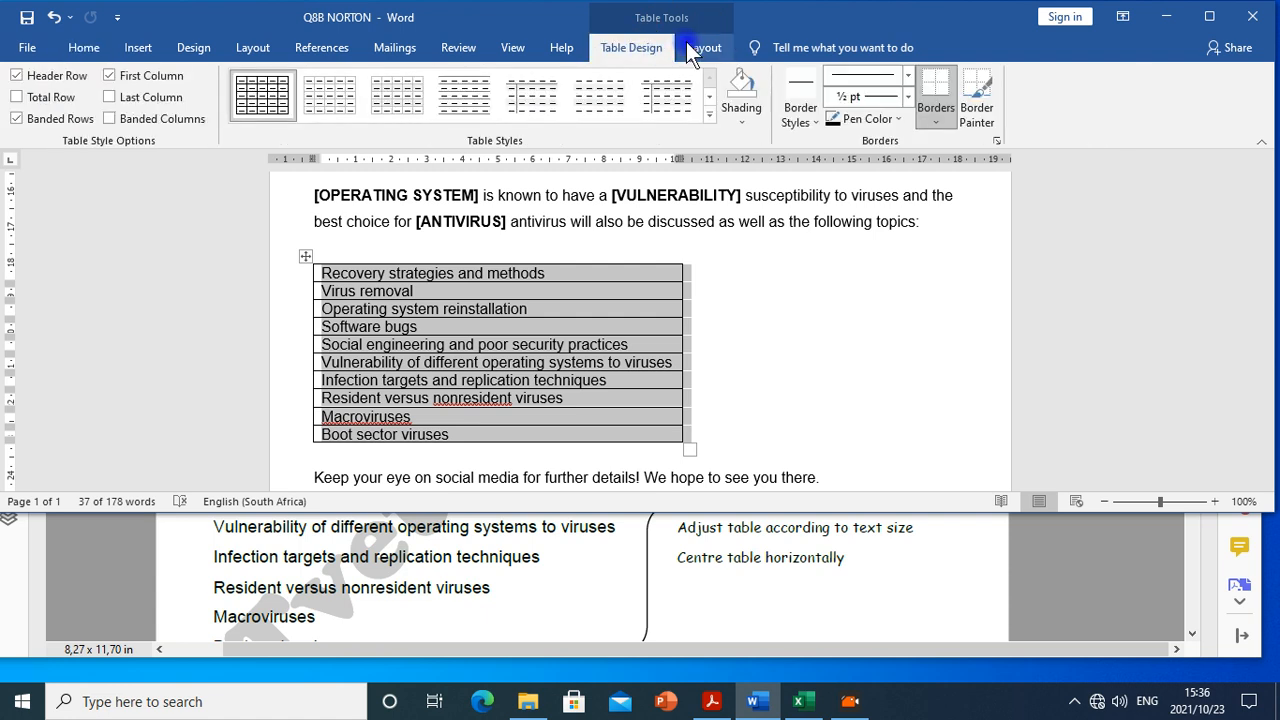
click(692, 46)
click(1087, 106)
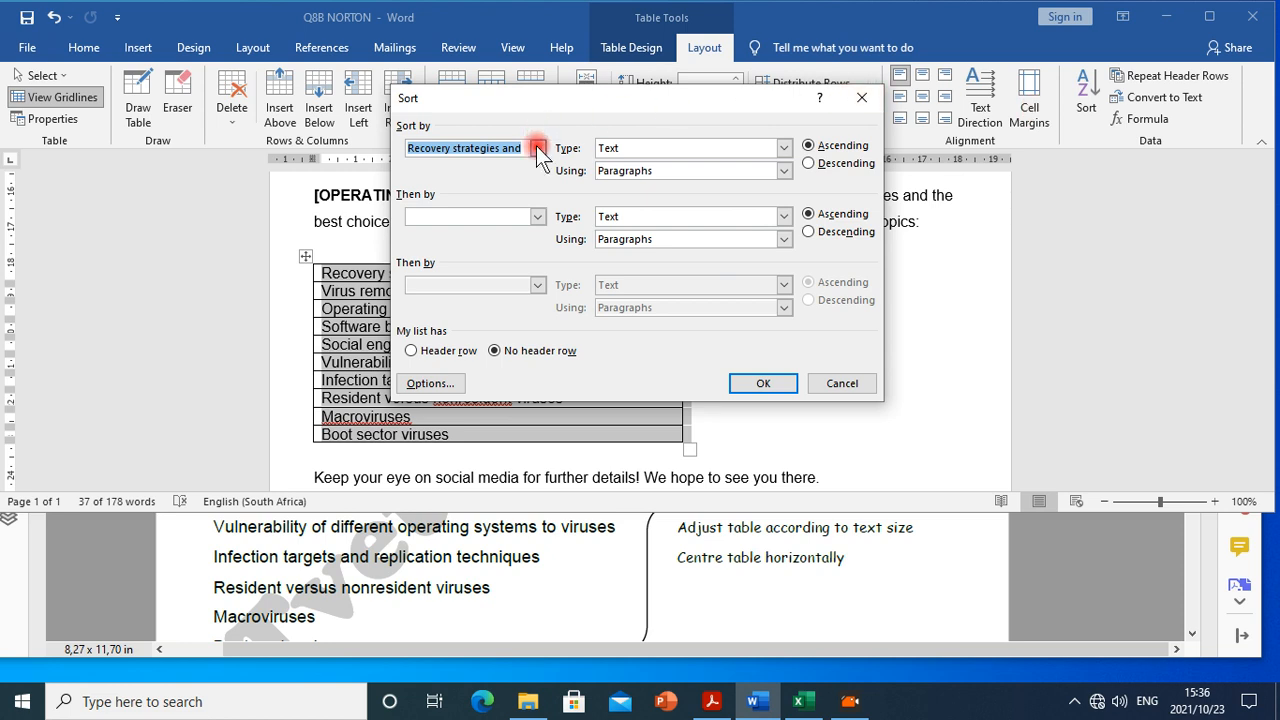
click(537, 148)
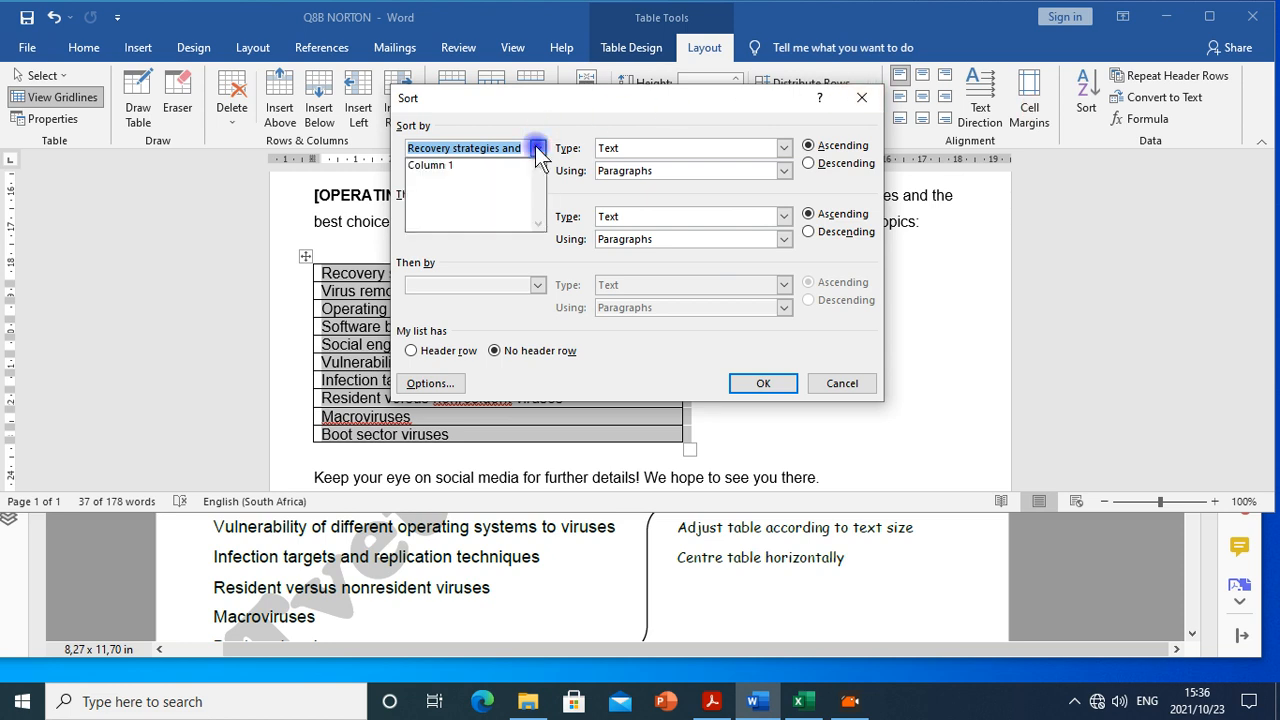
click(442, 166)
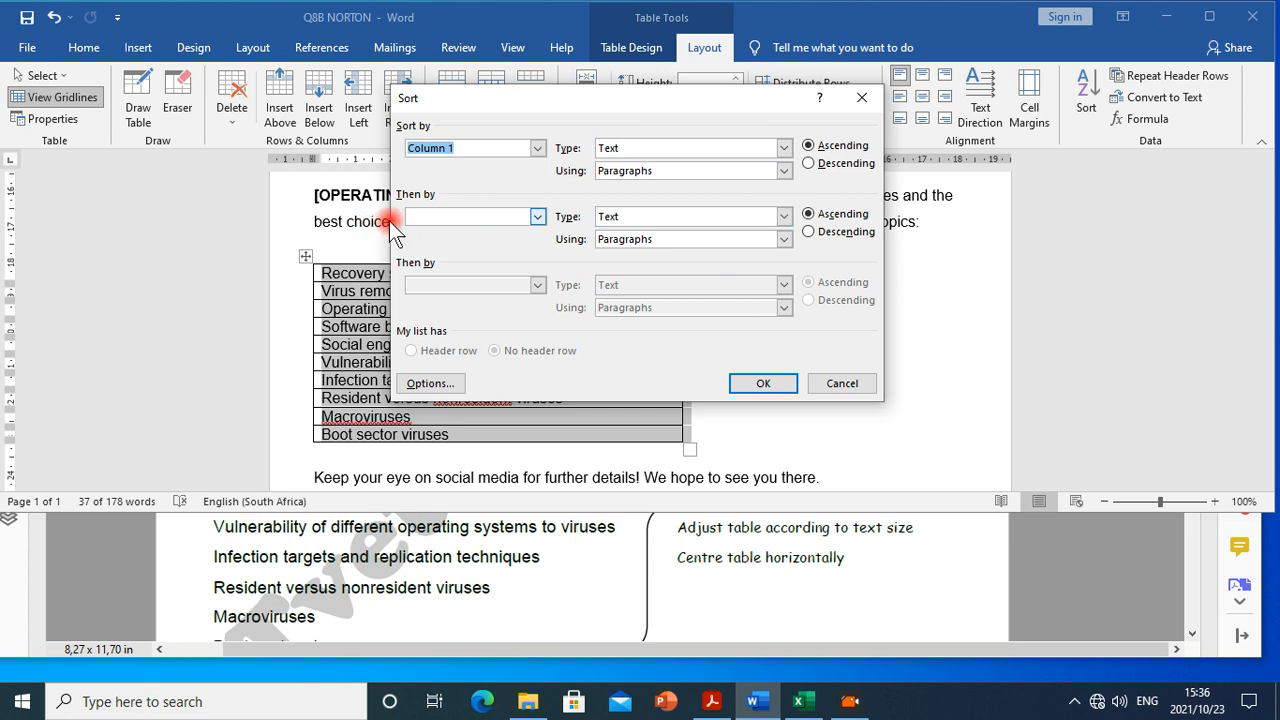
click(536, 149)
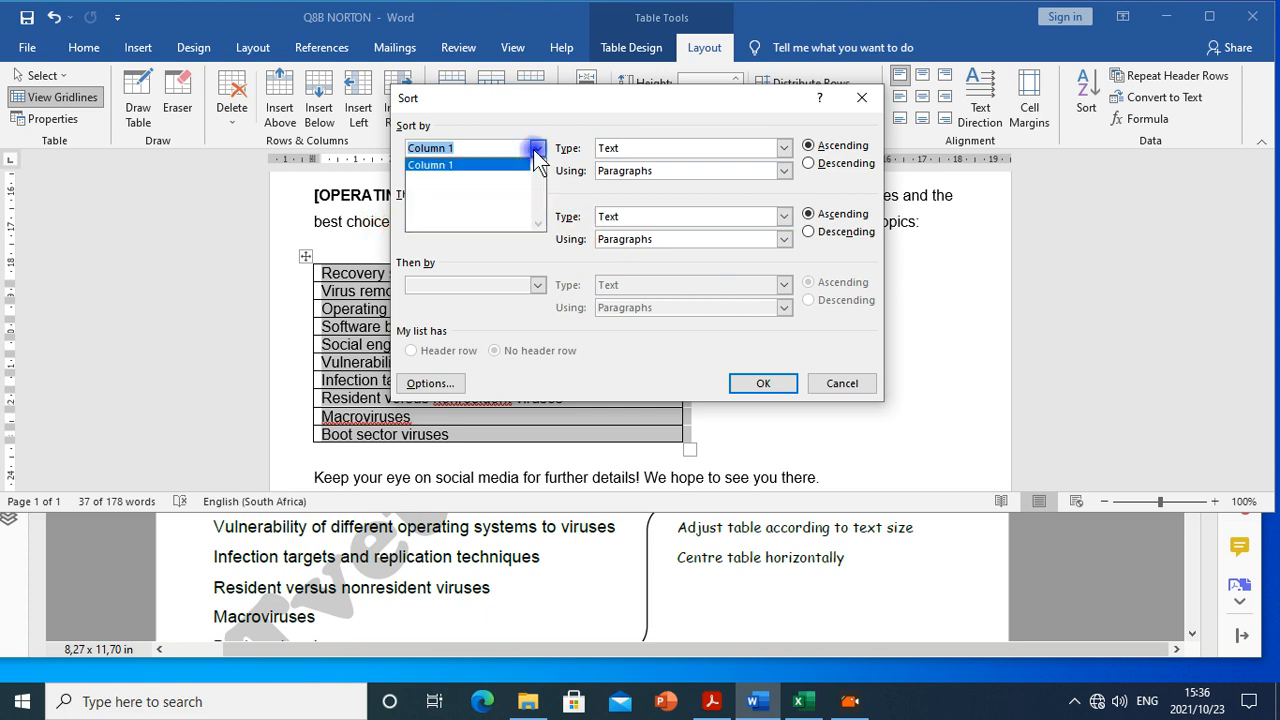
click(482, 162)
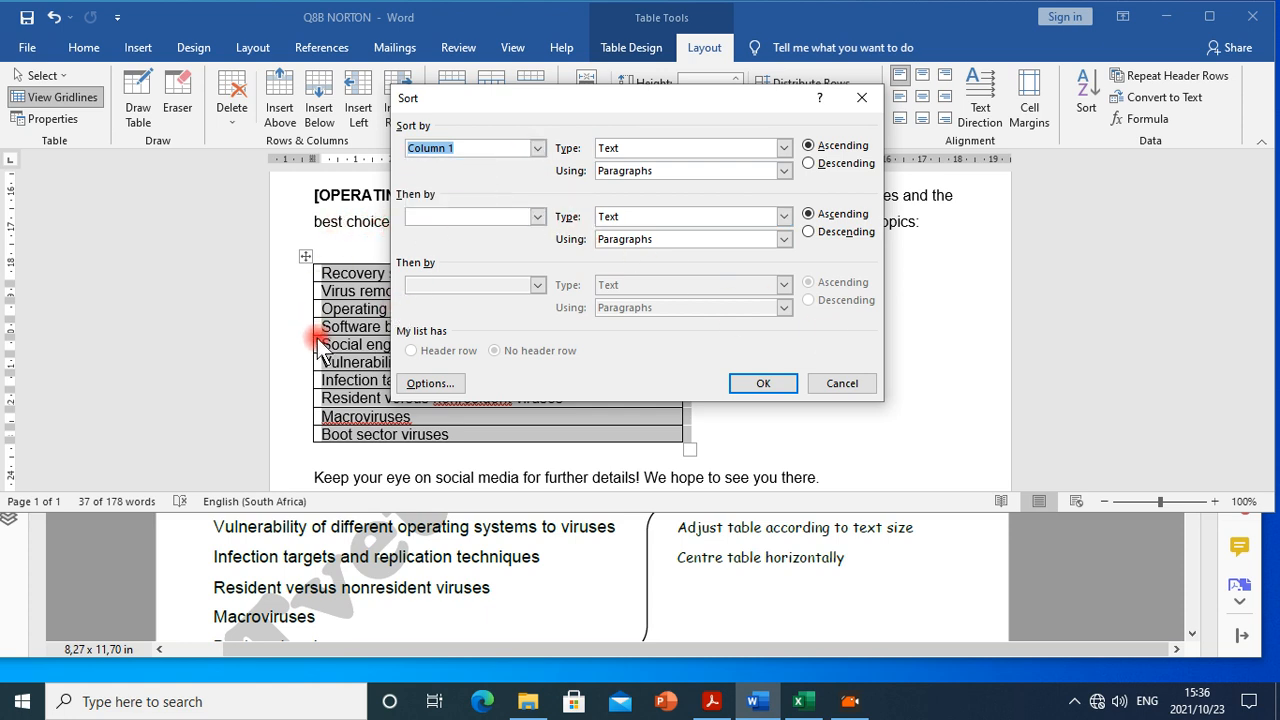
click(807, 147)
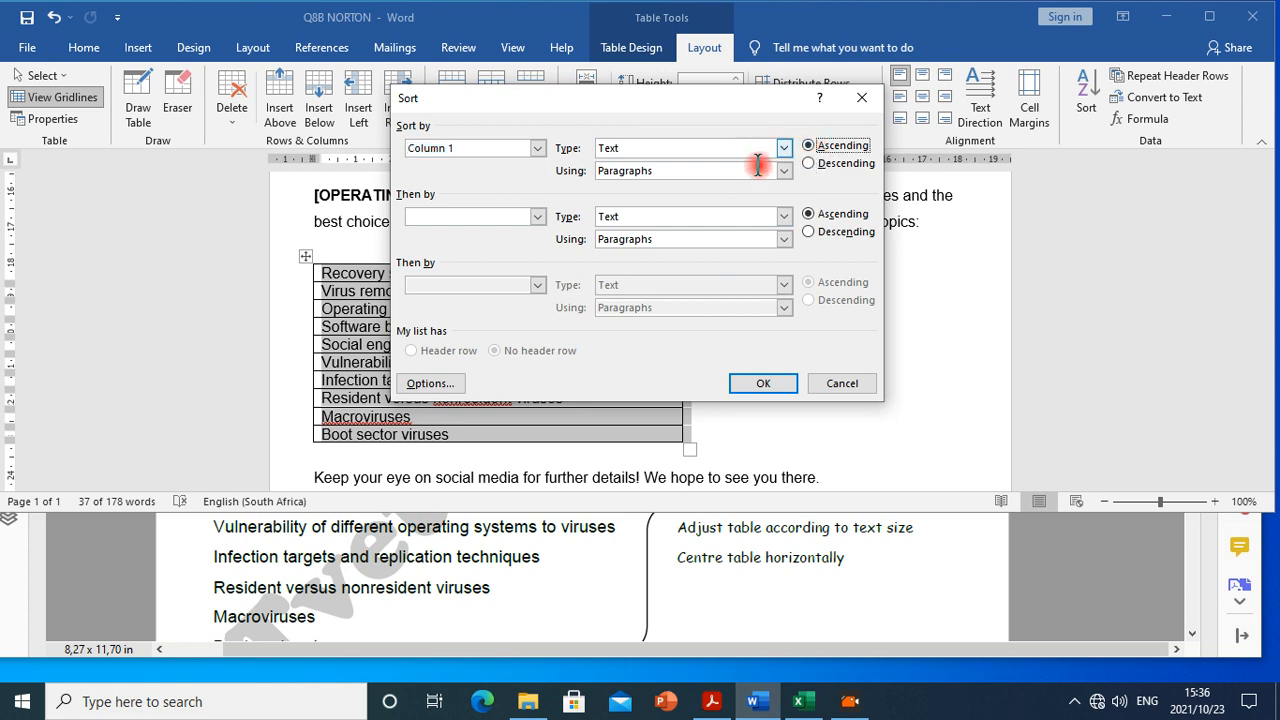
click(765, 383)
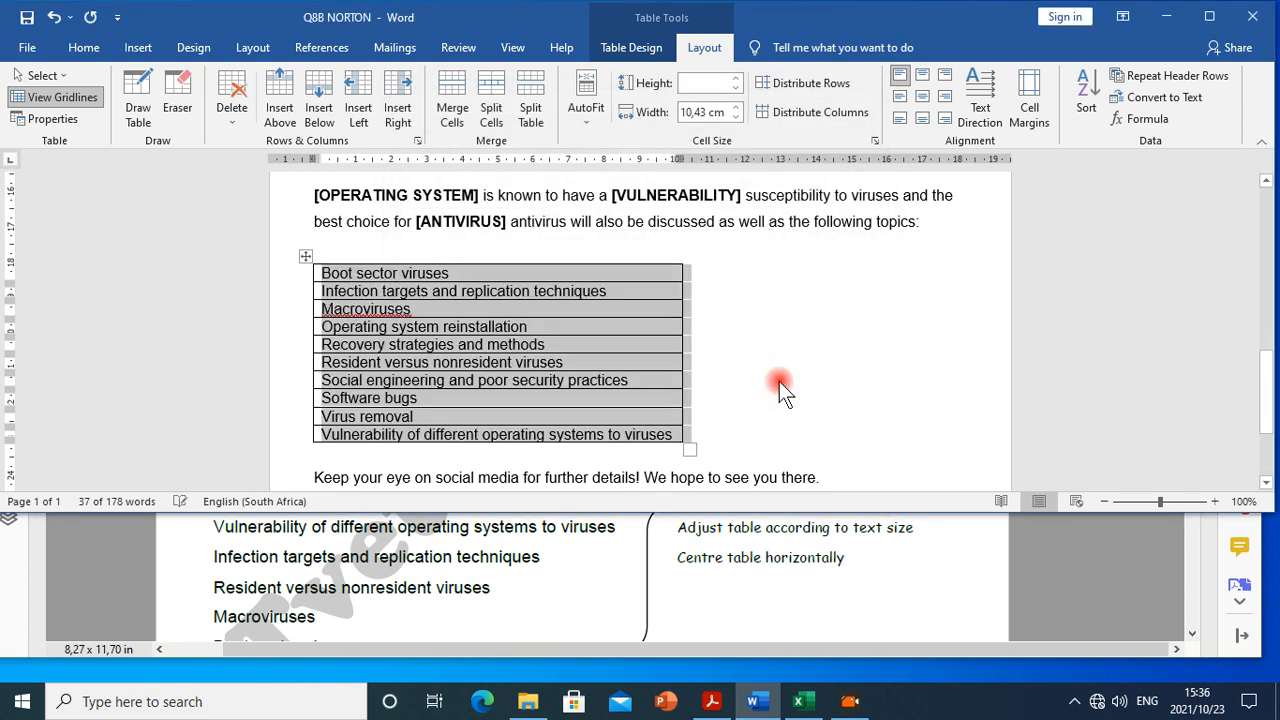
click(386, 327)
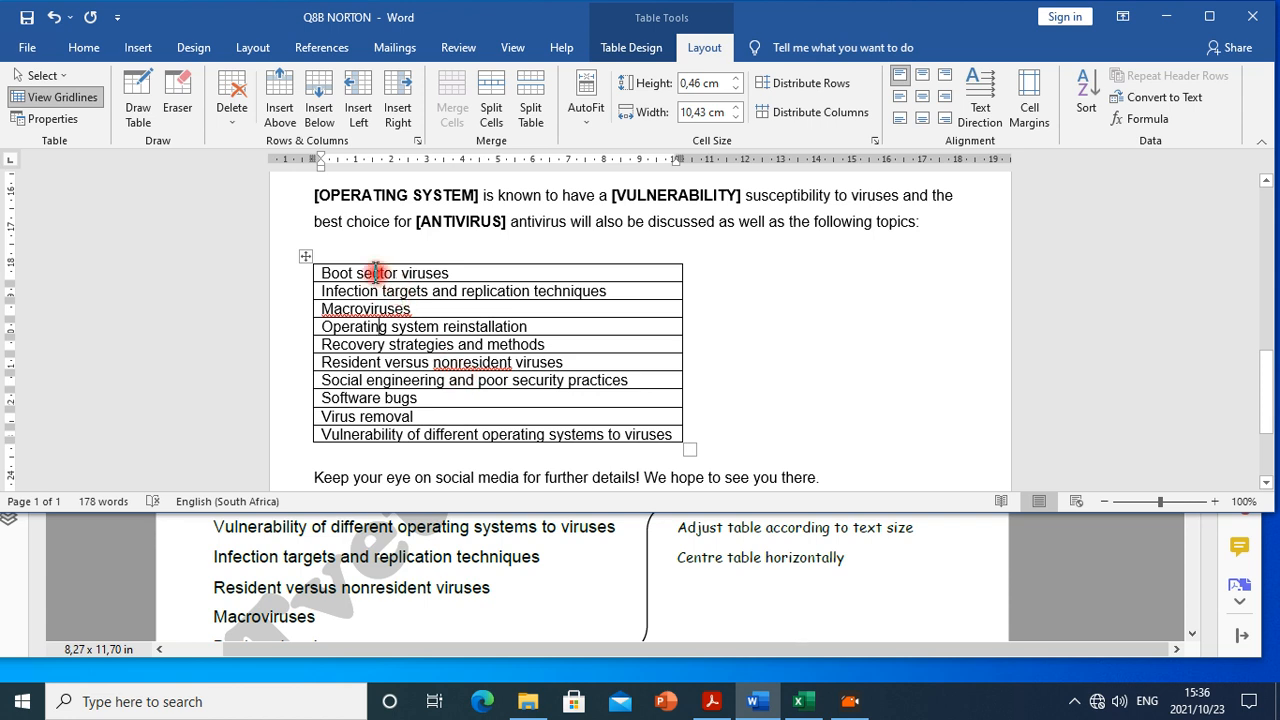
Centre the topics horizontally and vertically in their cells, and set the table's own alignment to Center.
click(306, 257)
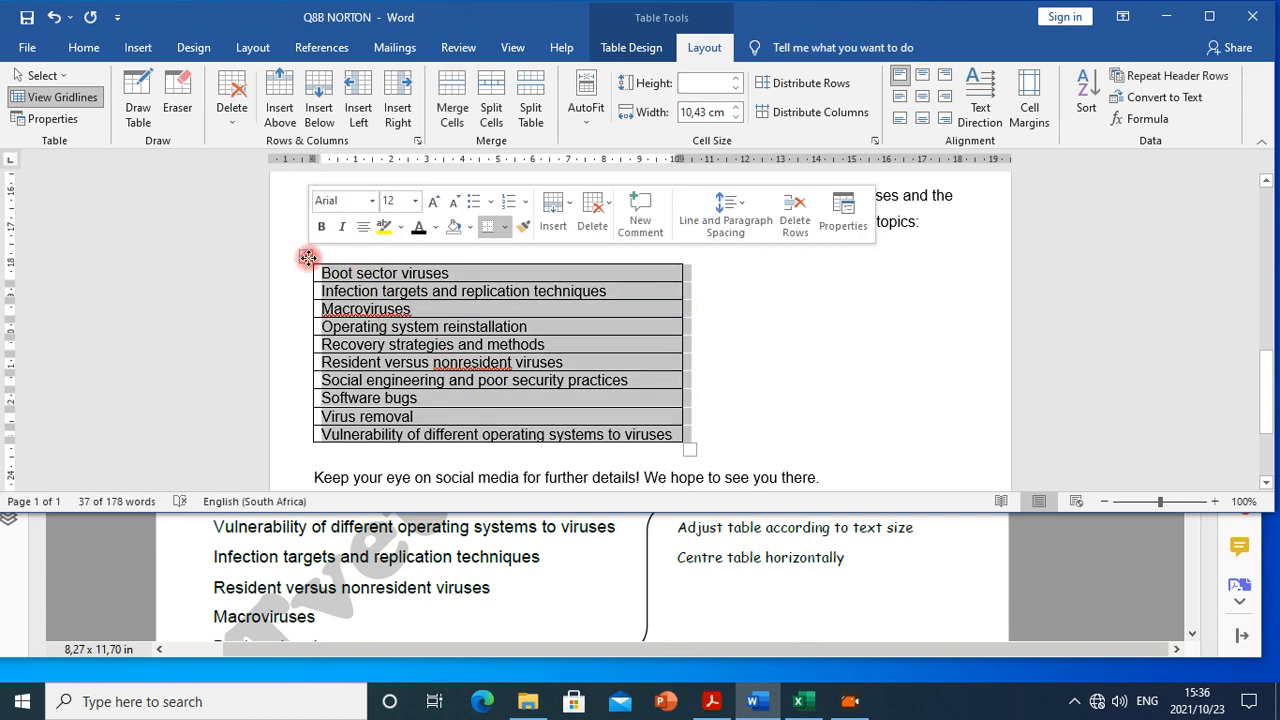
click(924, 97)
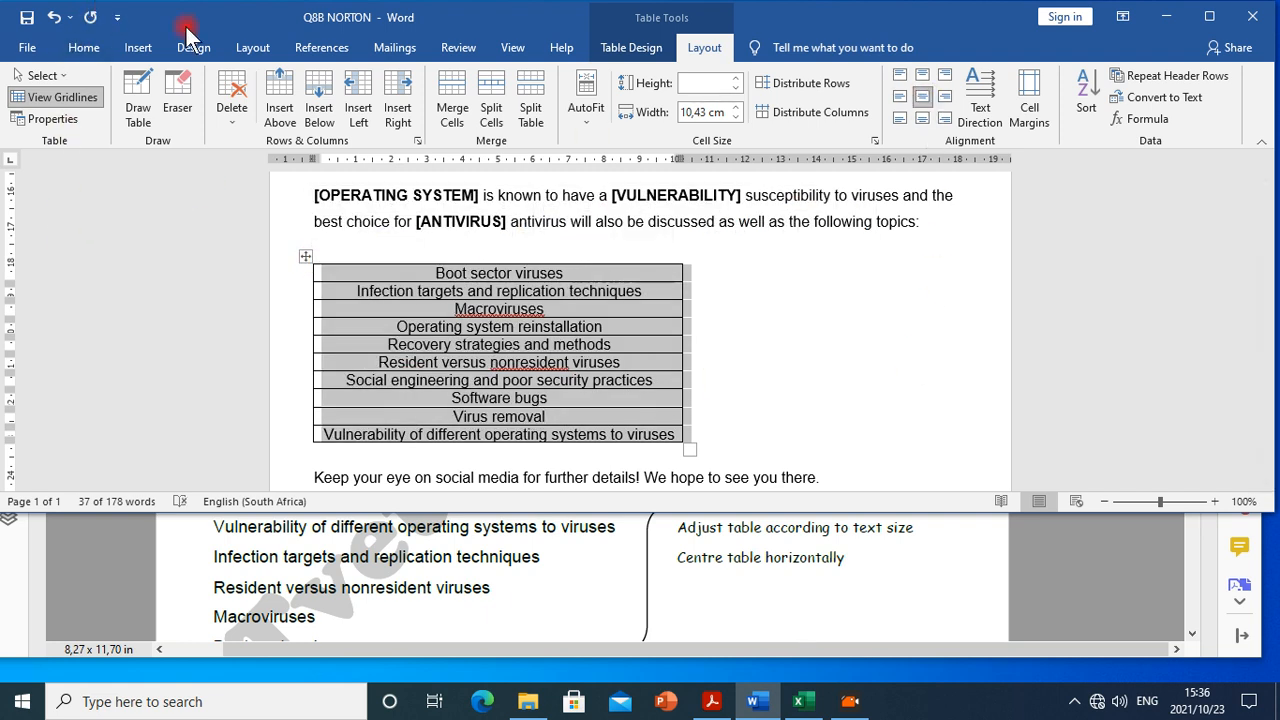
click(50, 120)
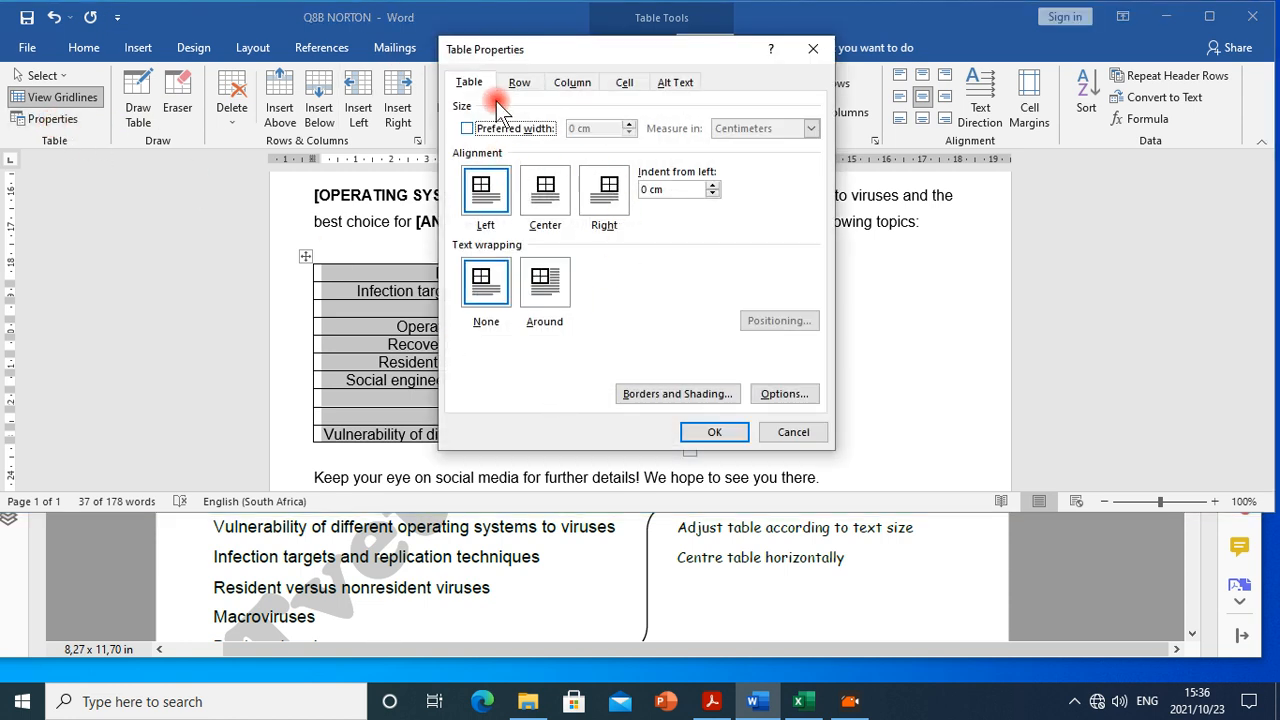
click(545, 190)
click(545, 190)
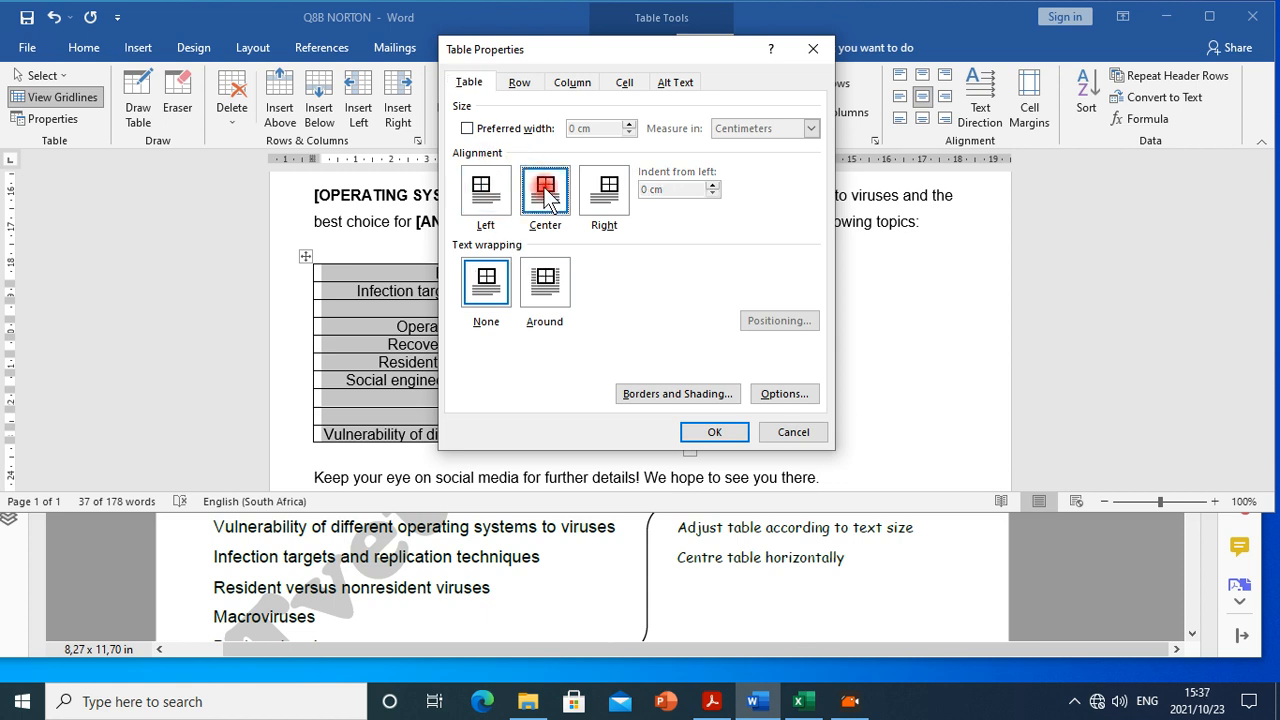
click(712, 434)
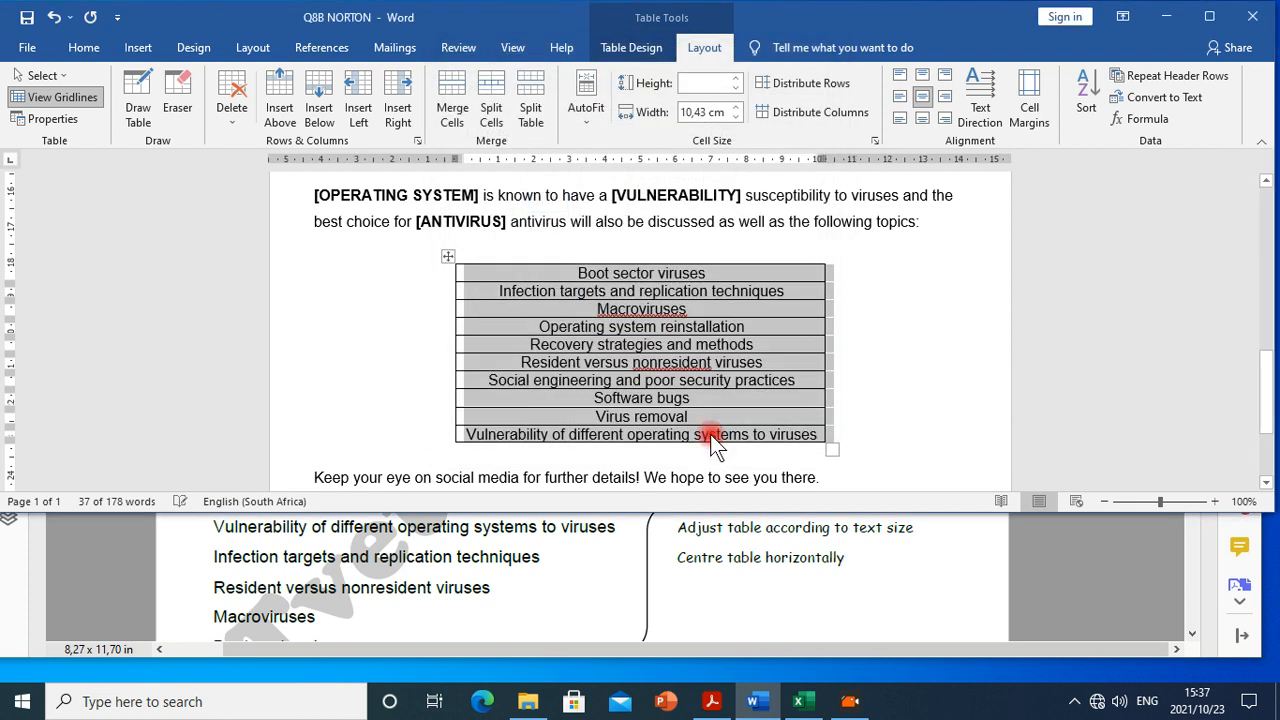
click(748, 400)
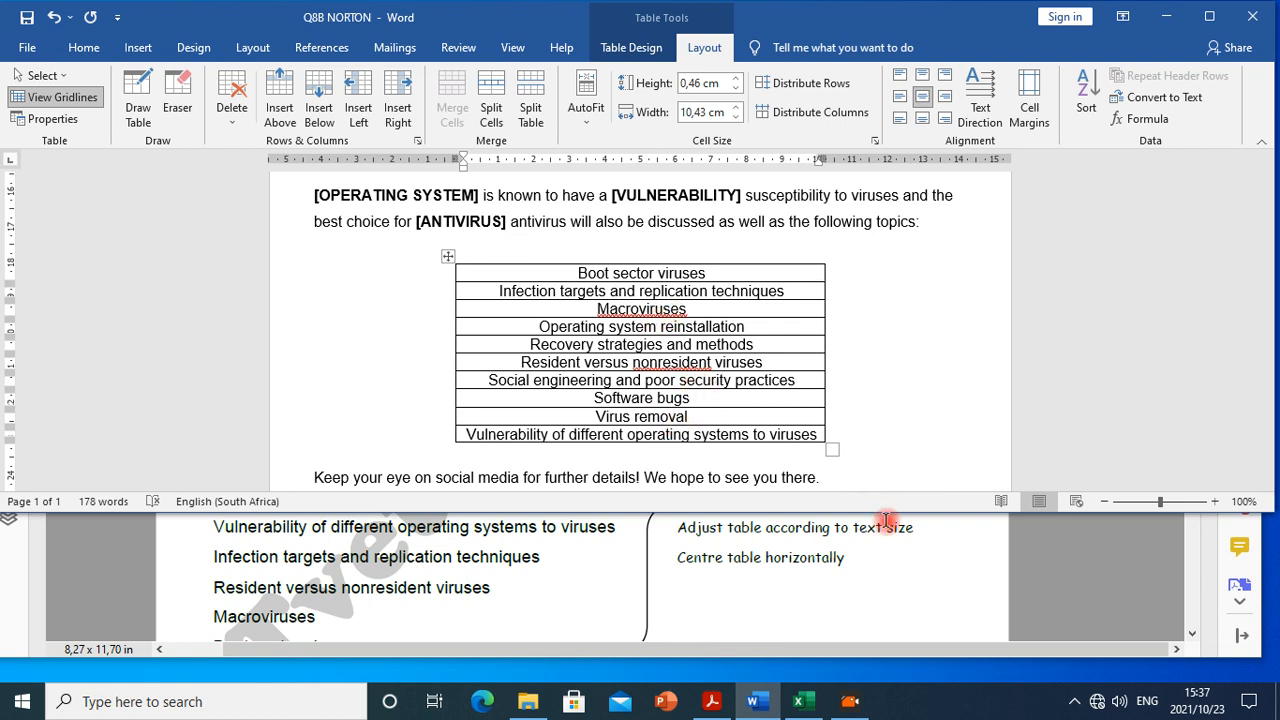
Switch to the exam paper in Acrobat Reader and reread the Question 8B instructions through to the "Insert Q7 VIRUS" line.
click(588, 588)
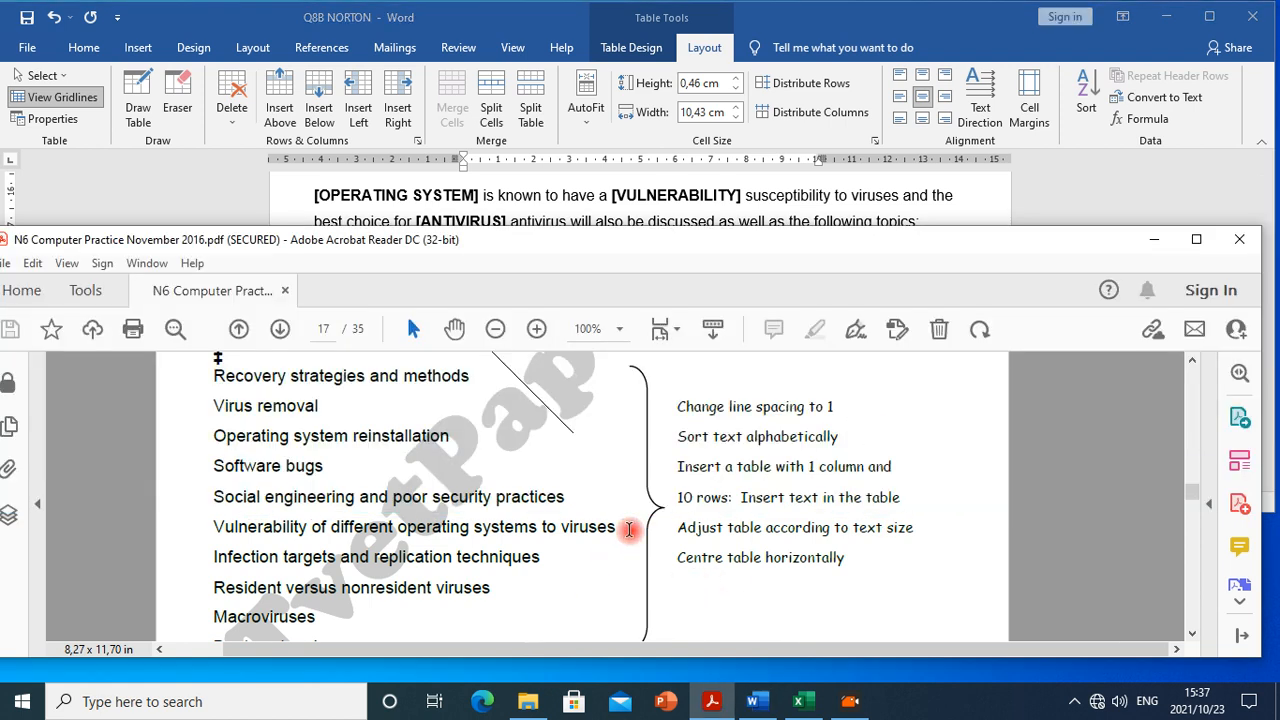
scroll(626, 530, up, 10)
scroll(629, 530, up, 5)
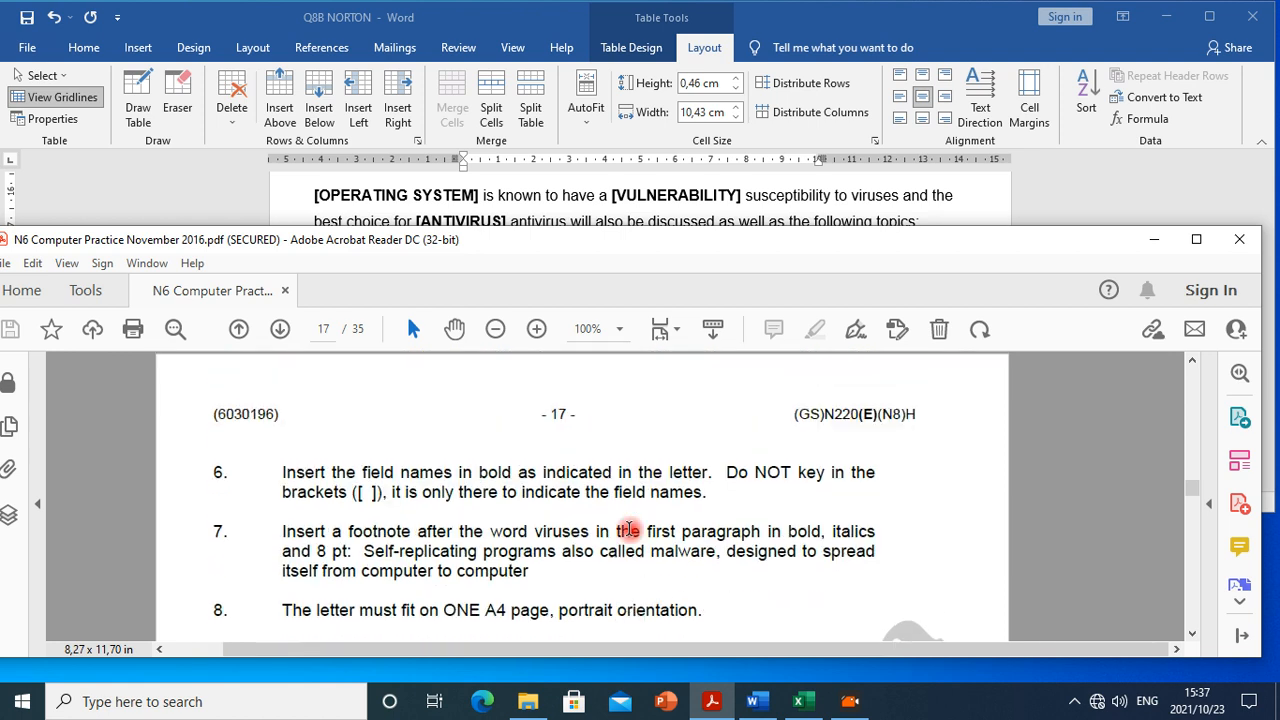
scroll(494, 550, up, 5)
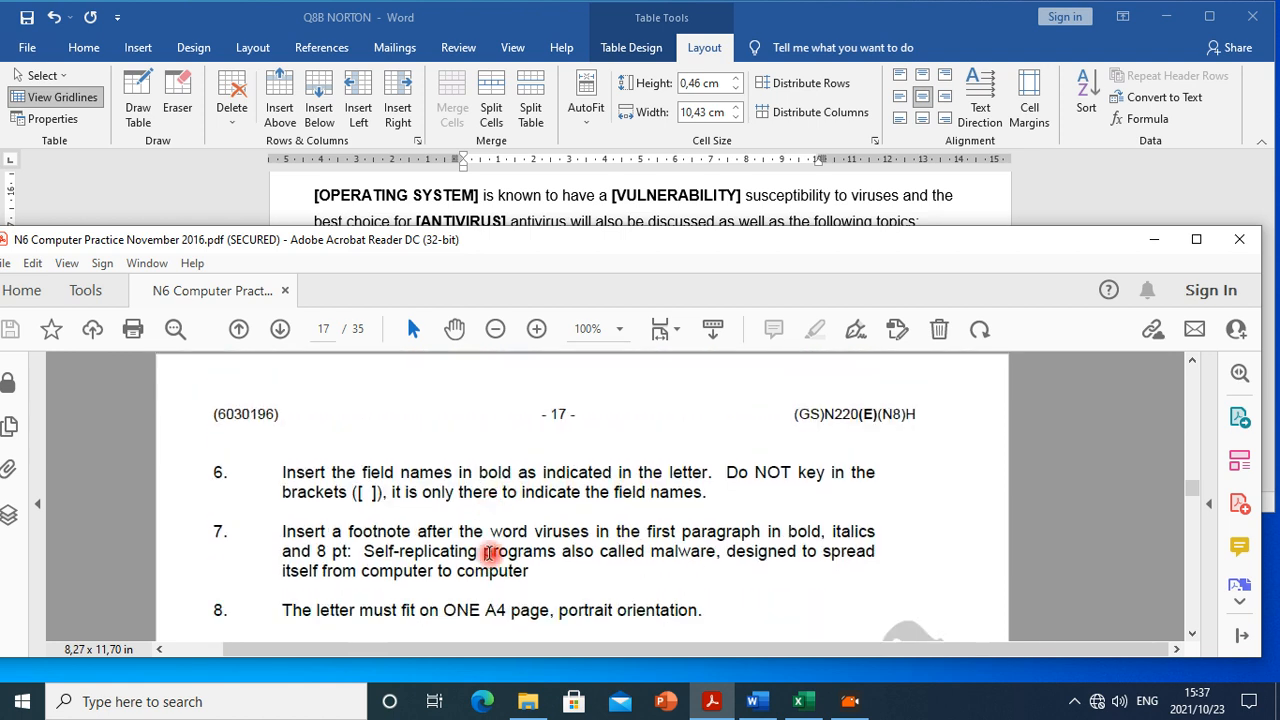
scroll(494, 549, up, 1)
scroll(494, 550, down, 8)
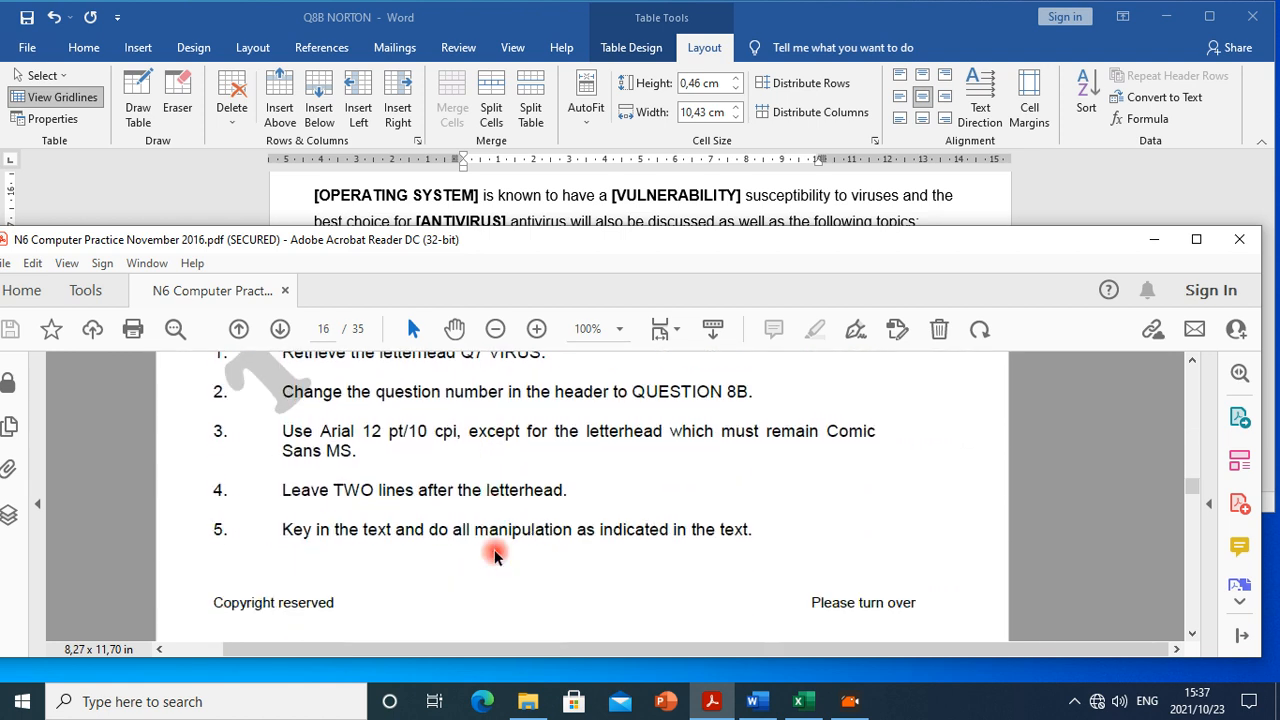
scroll(497, 553, down, 3)
scroll(497, 550, up, 8)
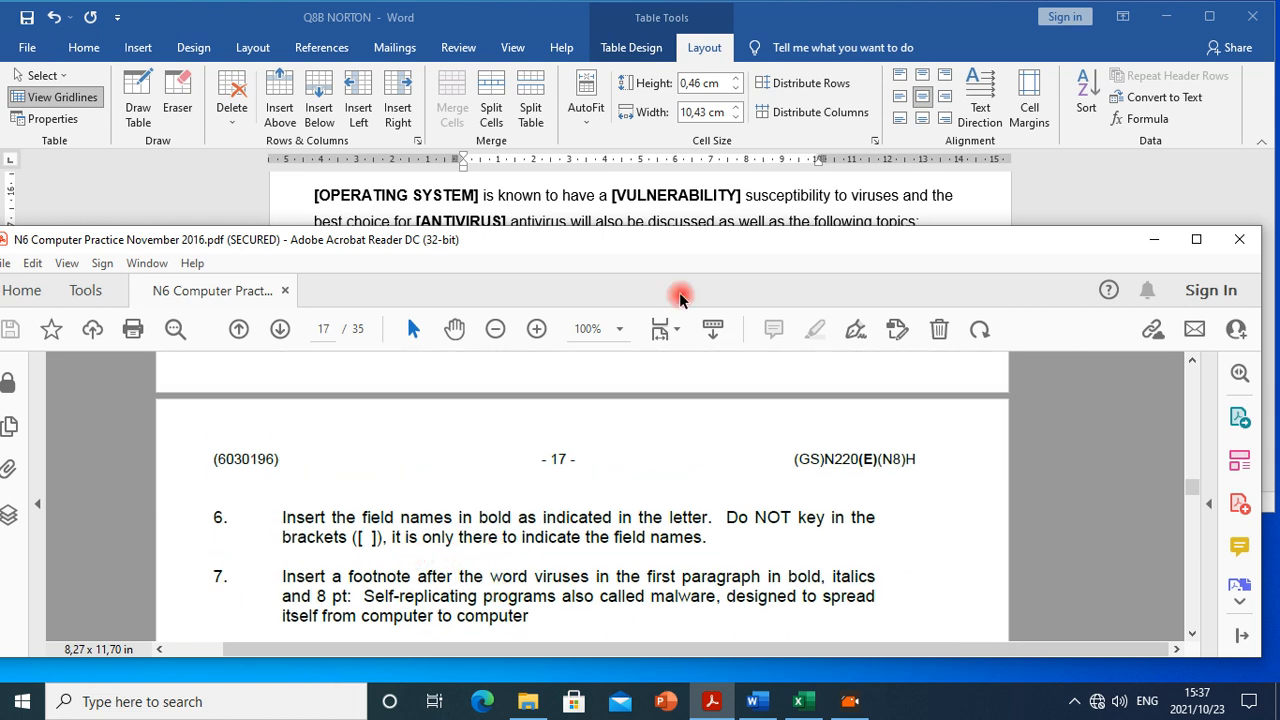
scroll(414, 566, down, 5)
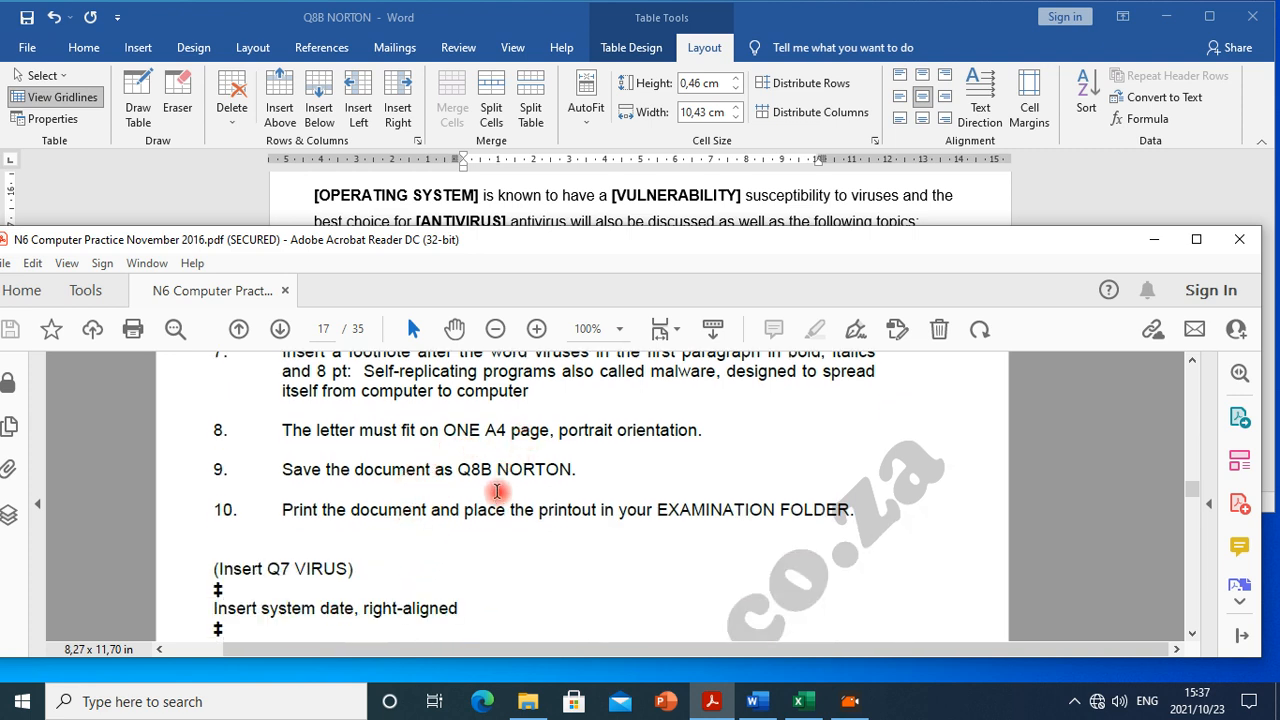
scroll(451, 492, down, 2)
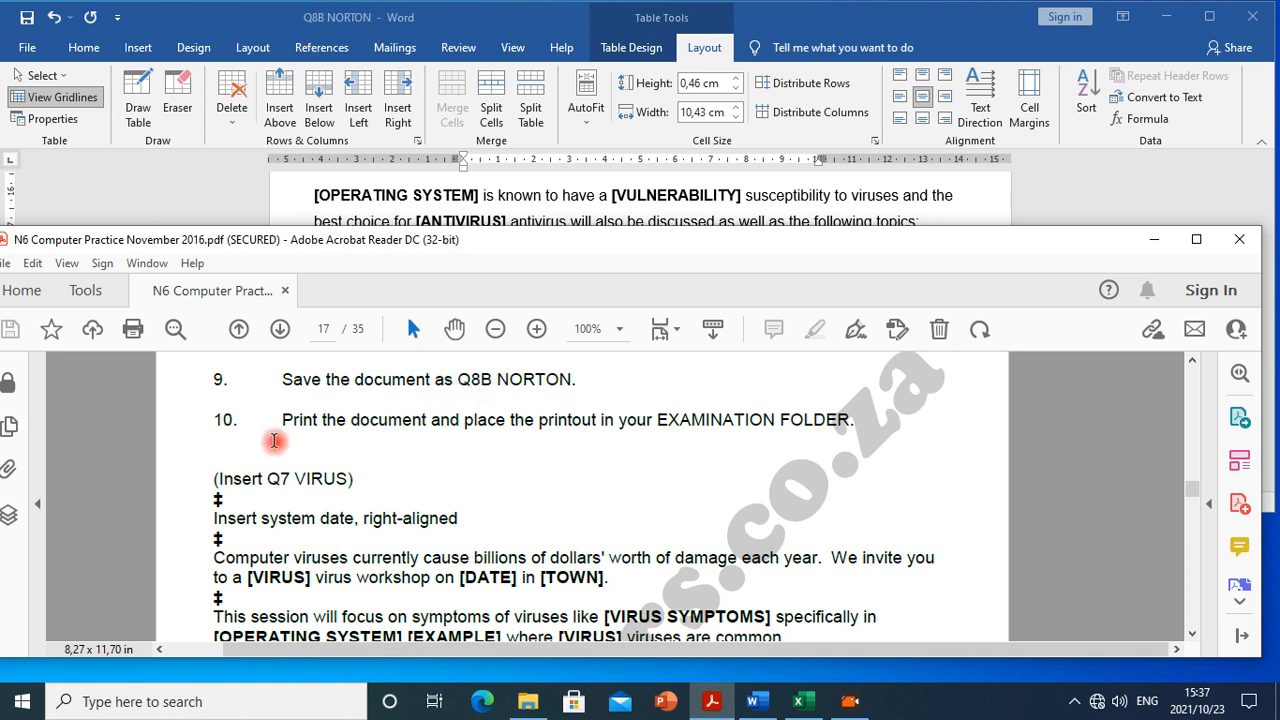
scroll(355, 540, down, 1)
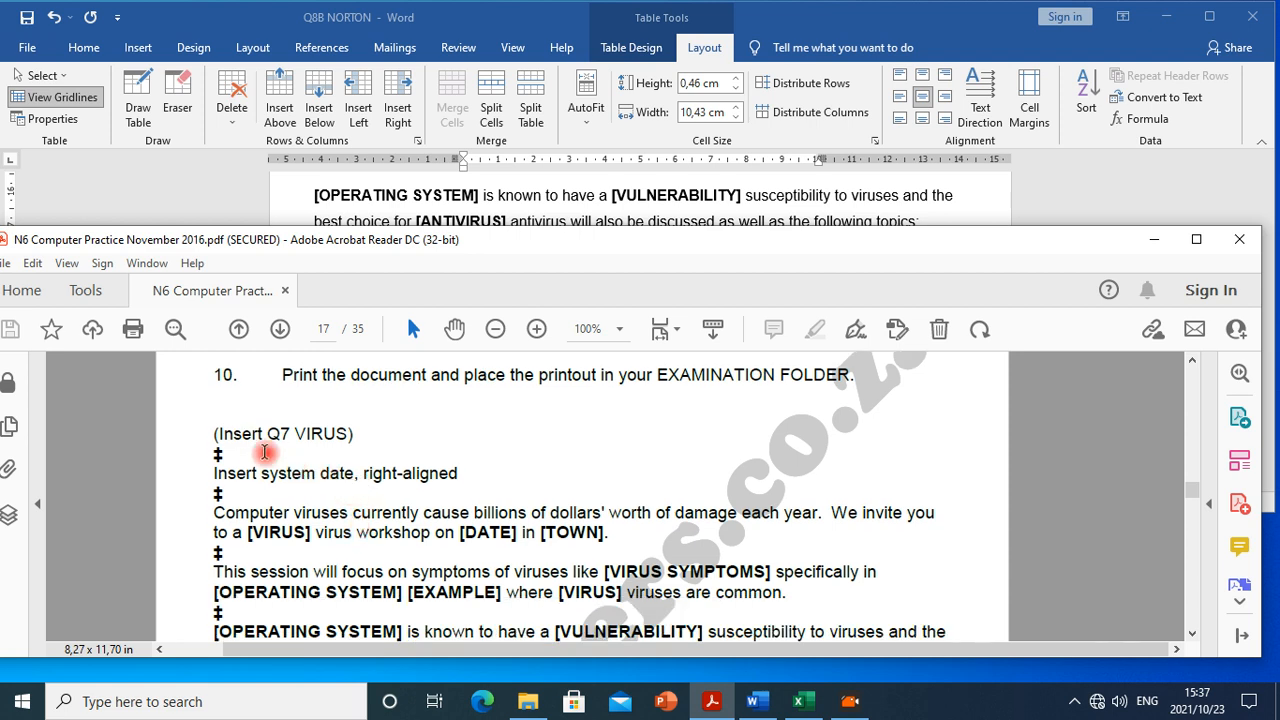
drag(219, 435, 348, 433)
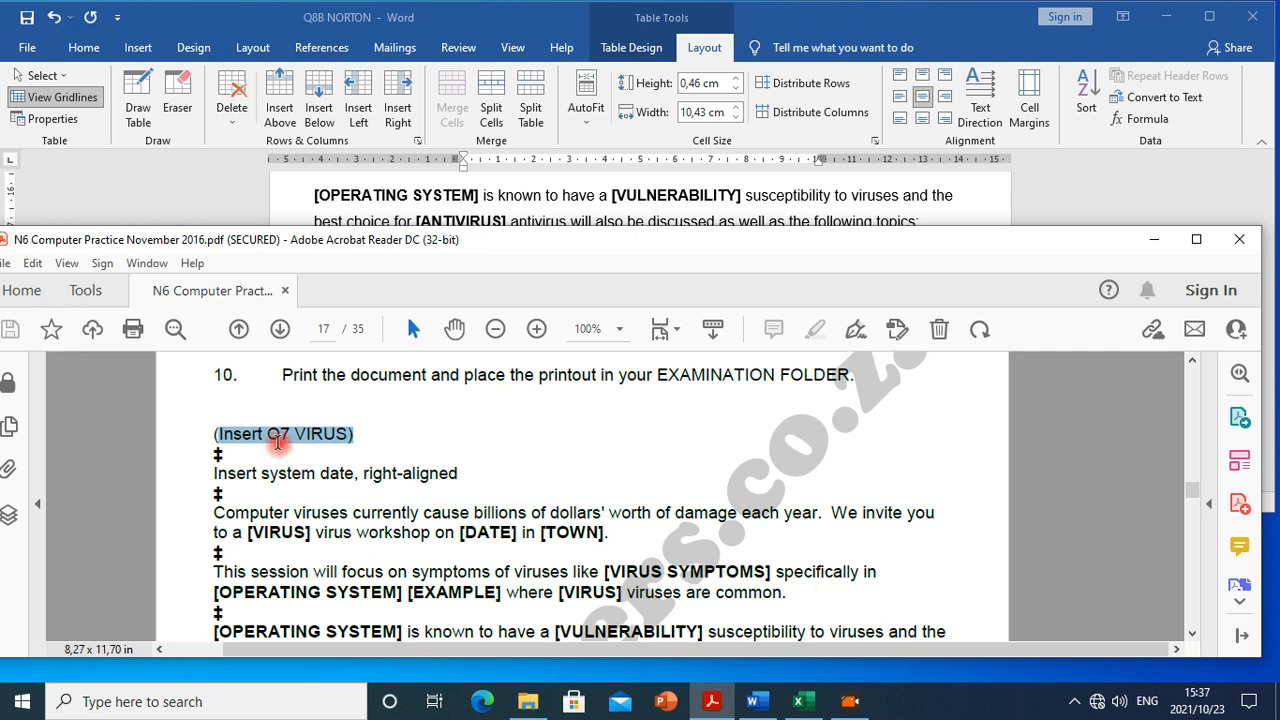
drag(232, 437, 362, 454)
Check the area below the letterhead in the Word letter against the exam paper's instruction for a right-aligned system date.
click(458, 196)
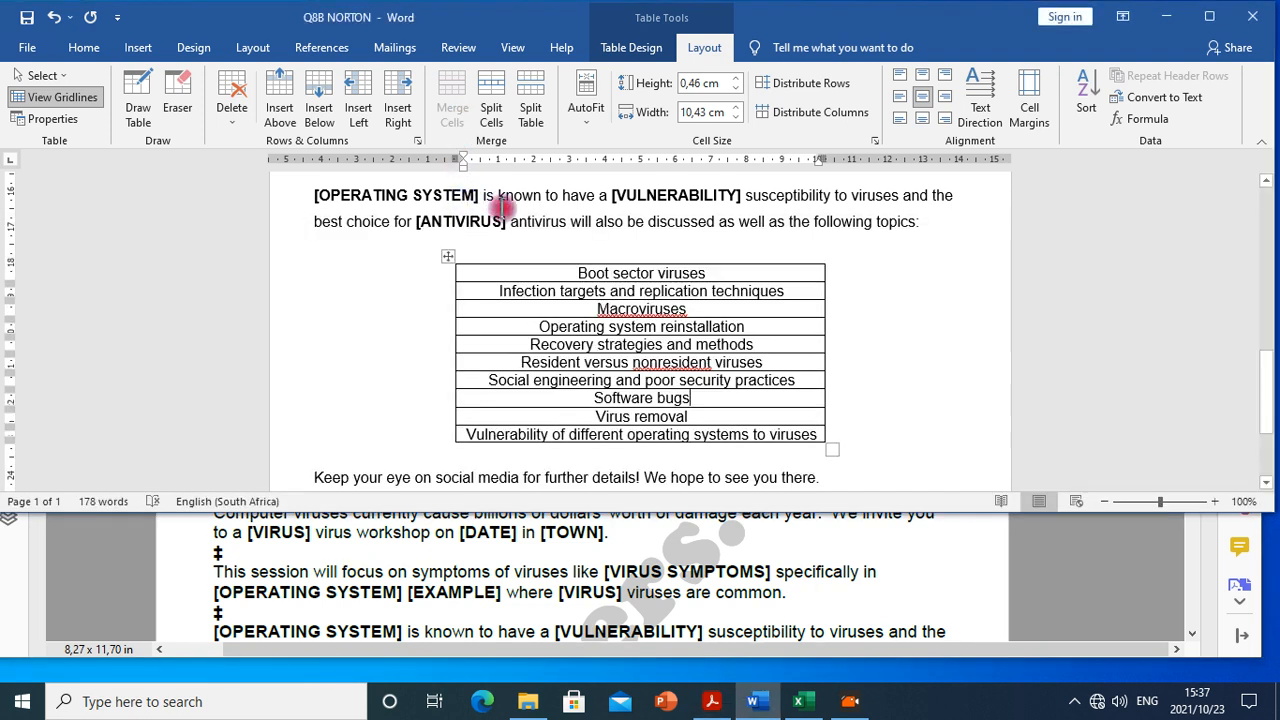
scroll(505, 230, up, 3)
scroll(508, 260, up, 5)
scroll(508, 265, down, 2)
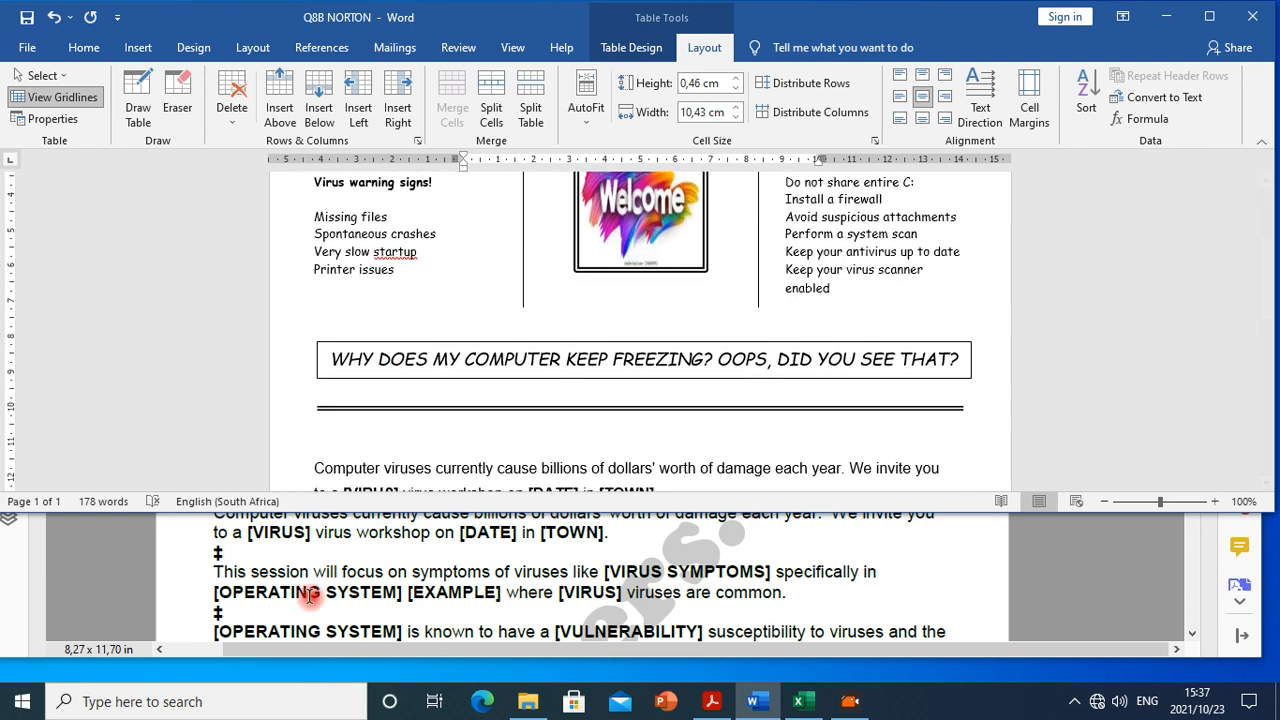
click(313, 515)
drag(216, 474, 459, 474)
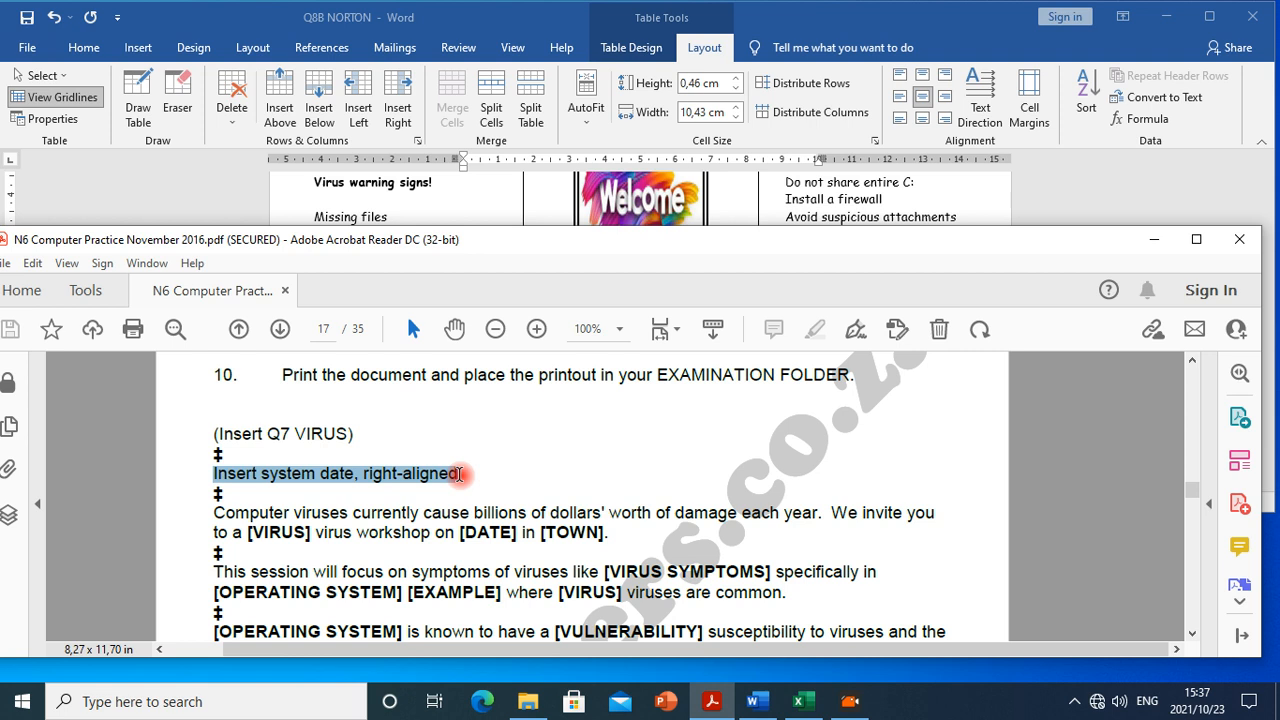
Switch to the Word letter and add a blank line between the letterhead's double rule and the first paragraph.
click(516, 205)
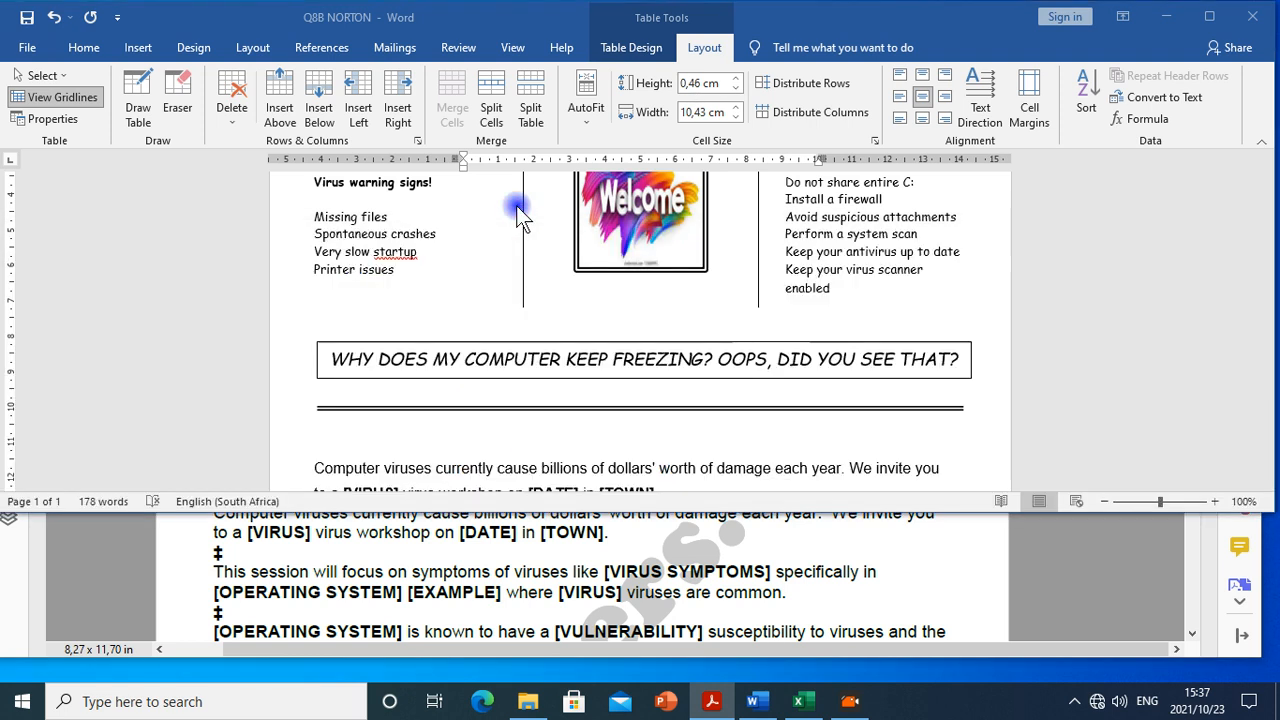
scroll(500, 362, down, 3)
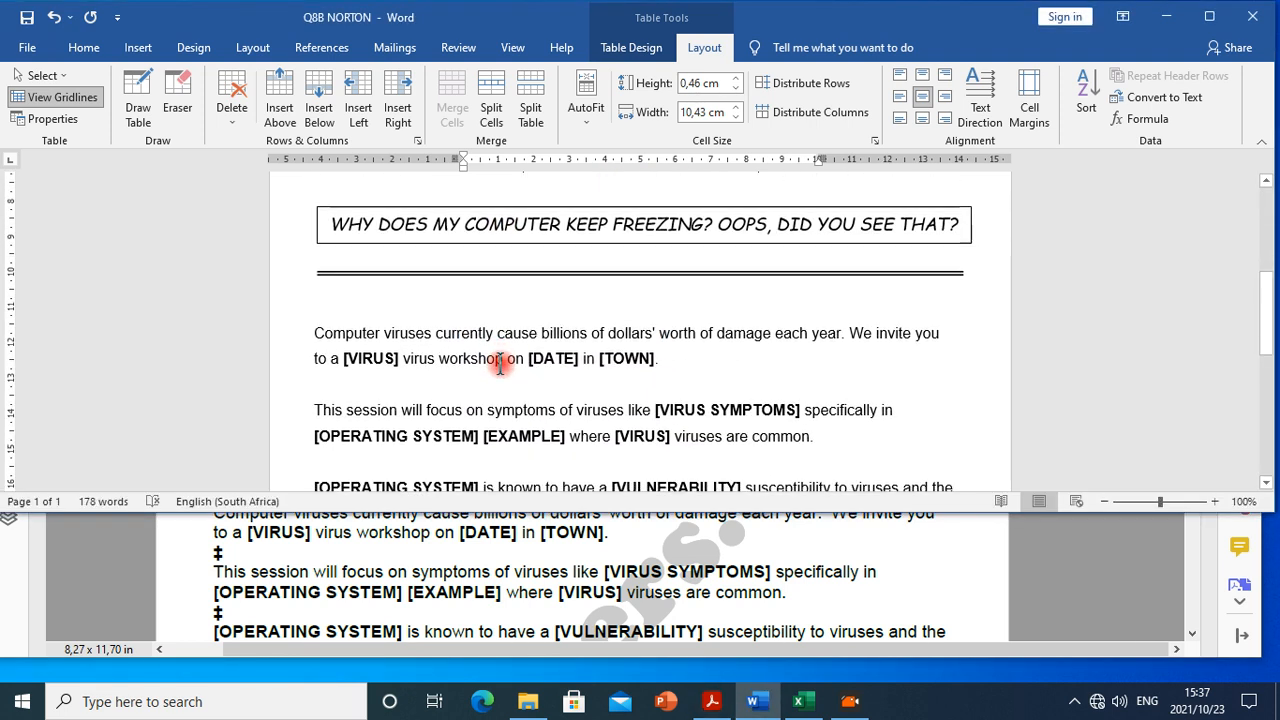
click(357, 303)
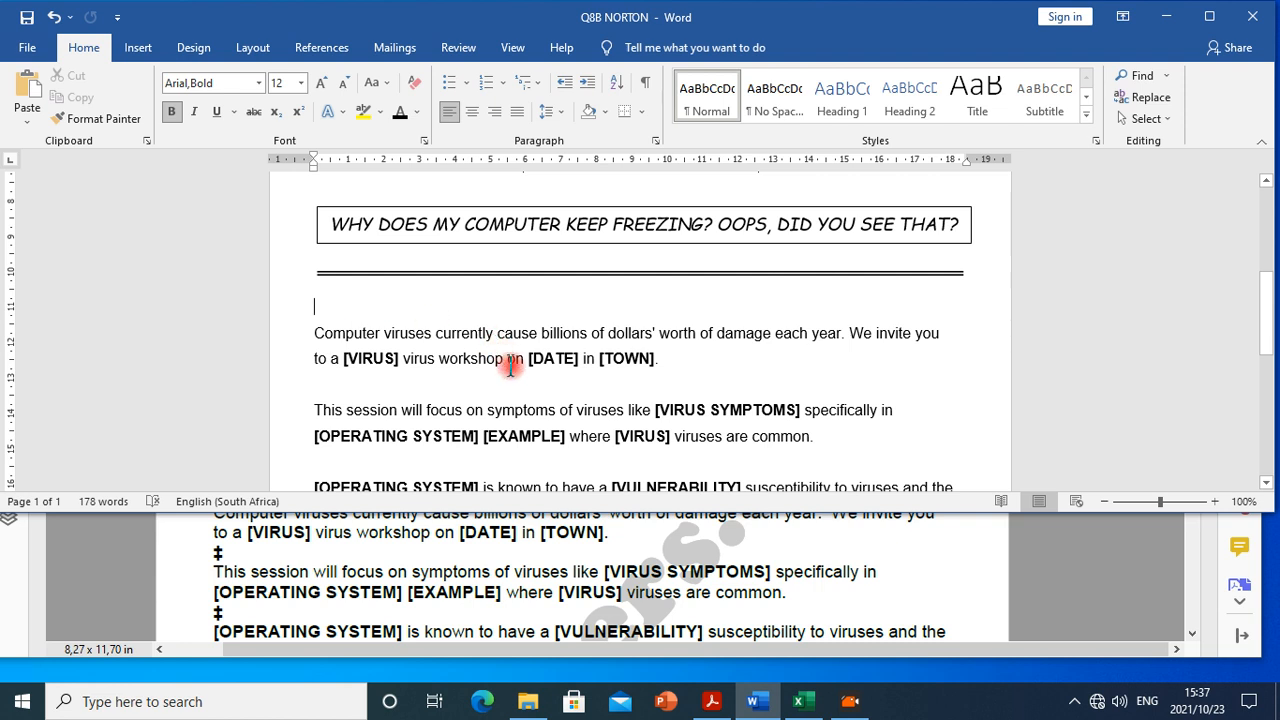
scroll(525, 375, down, 1)
scroll(527, 374, down, 5)
scroll(530, 370, up, 4)
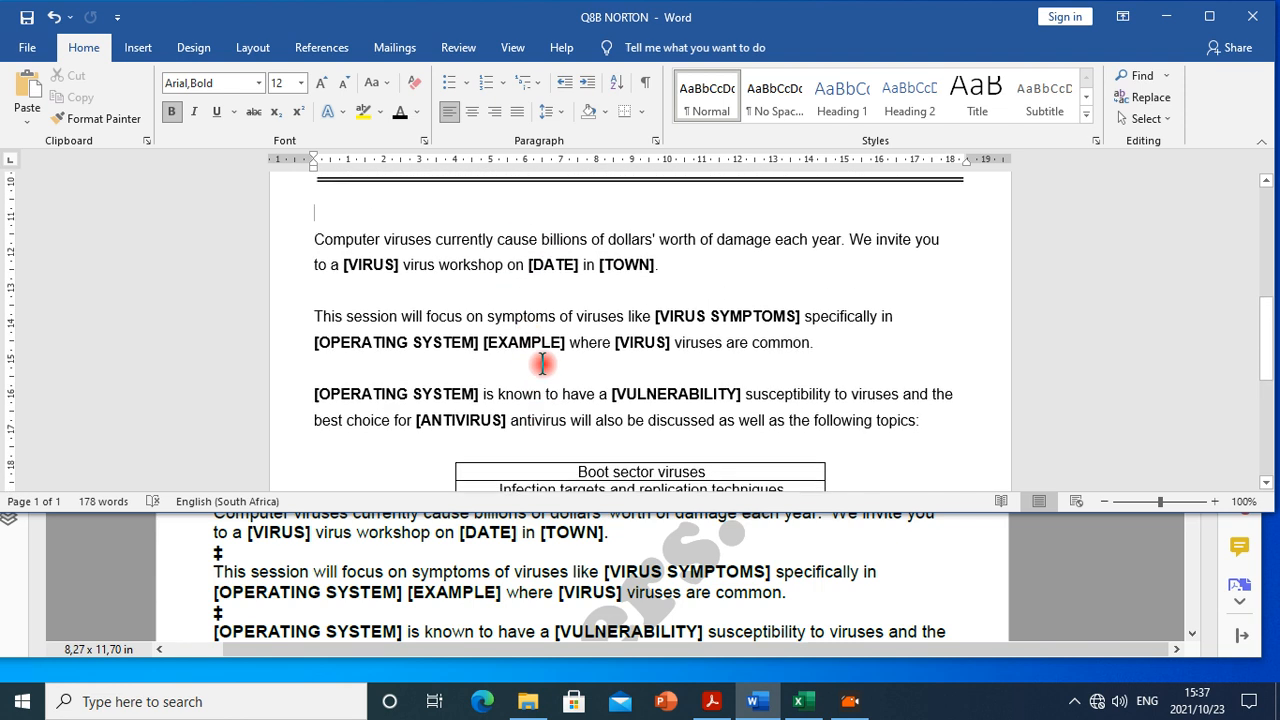
key(ctrl+z)
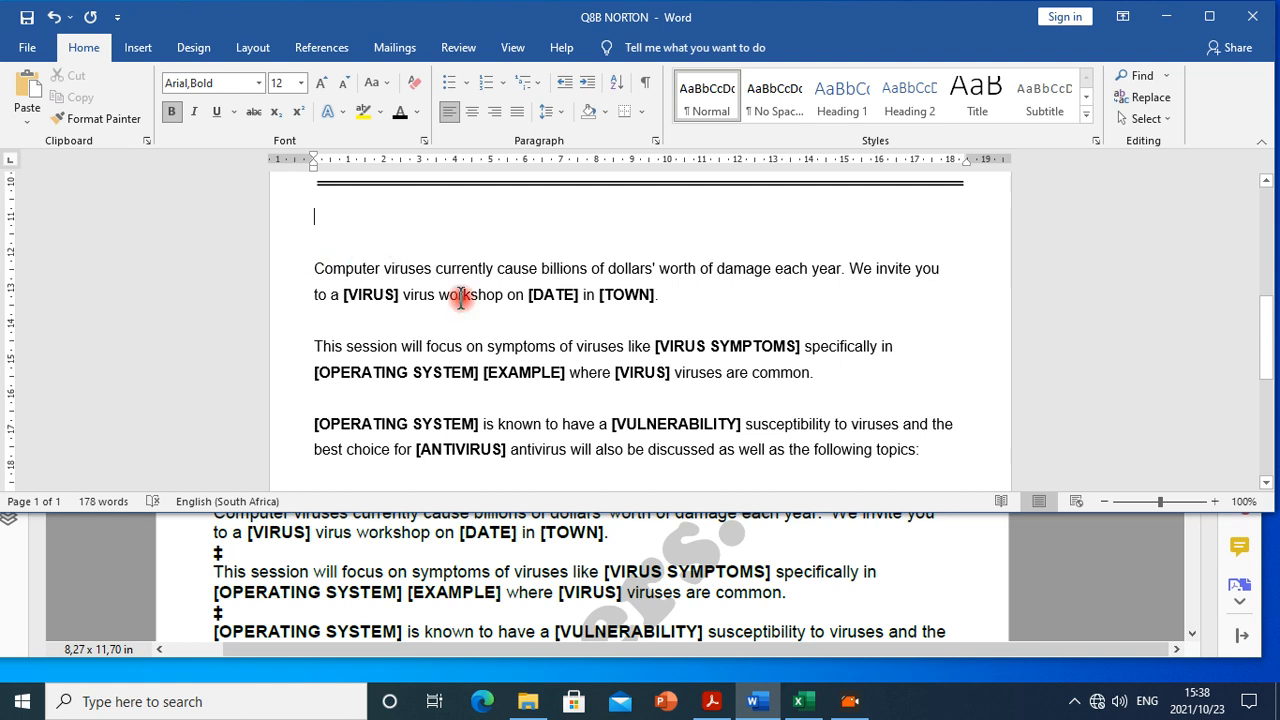
Insert the system date below the letterhead in the "23 October 2021" format, set to update automatically.
click(136, 50)
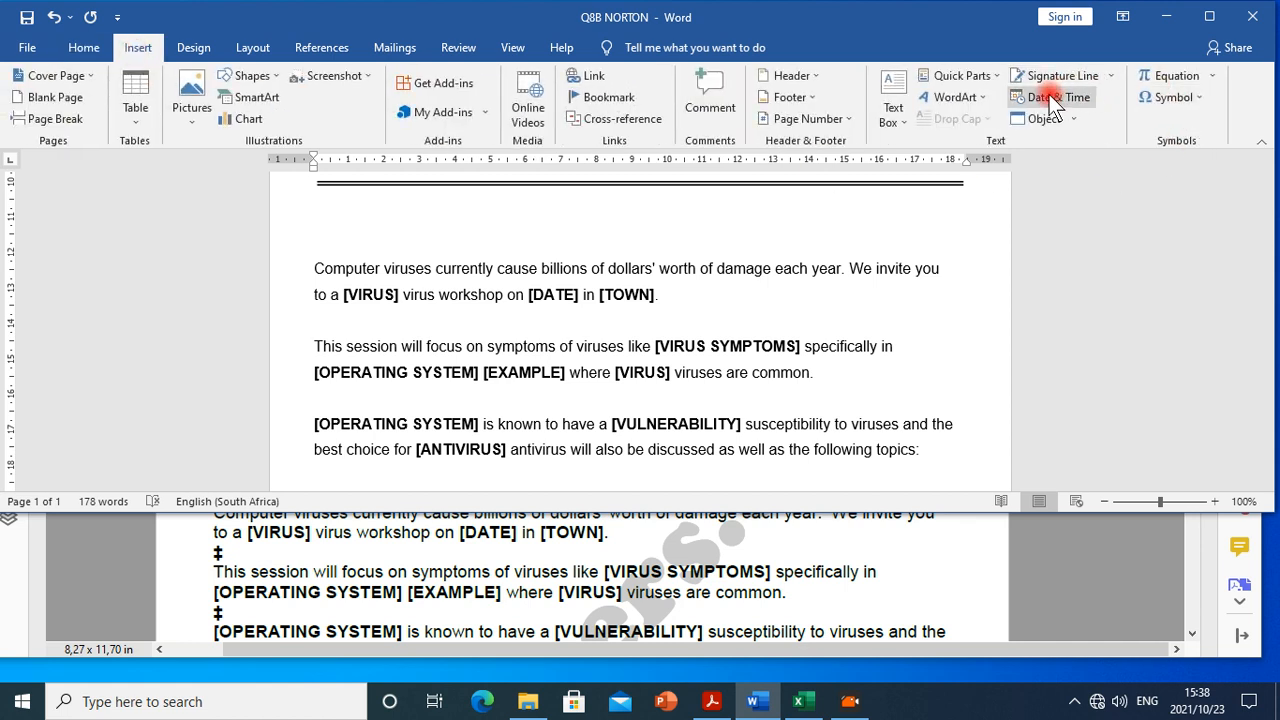
click(1055, 100)
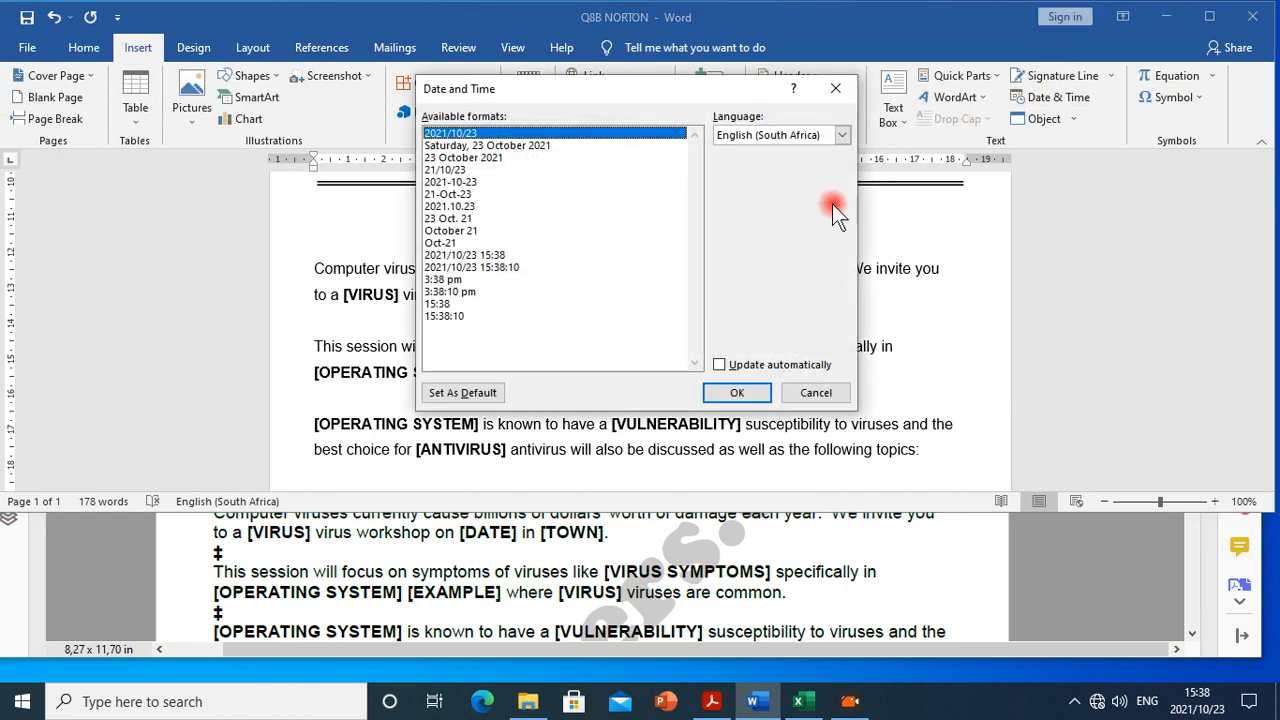
click(500, 158)
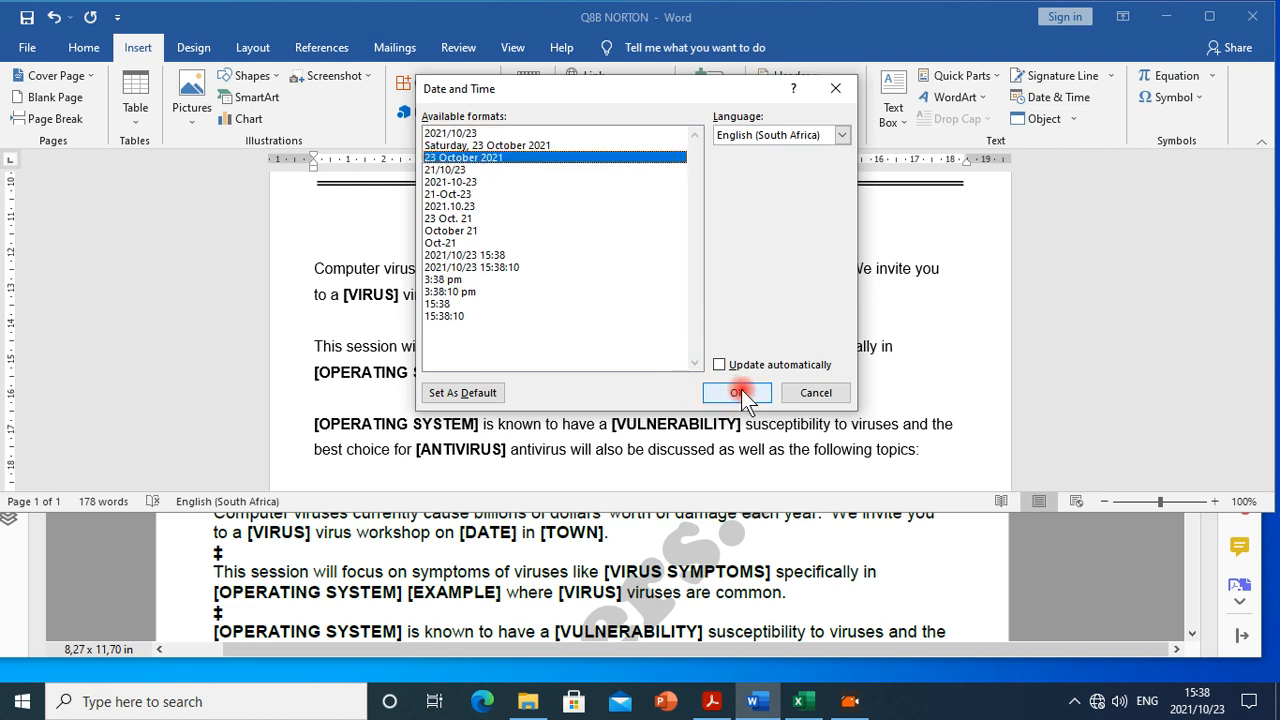
click(720, 364)
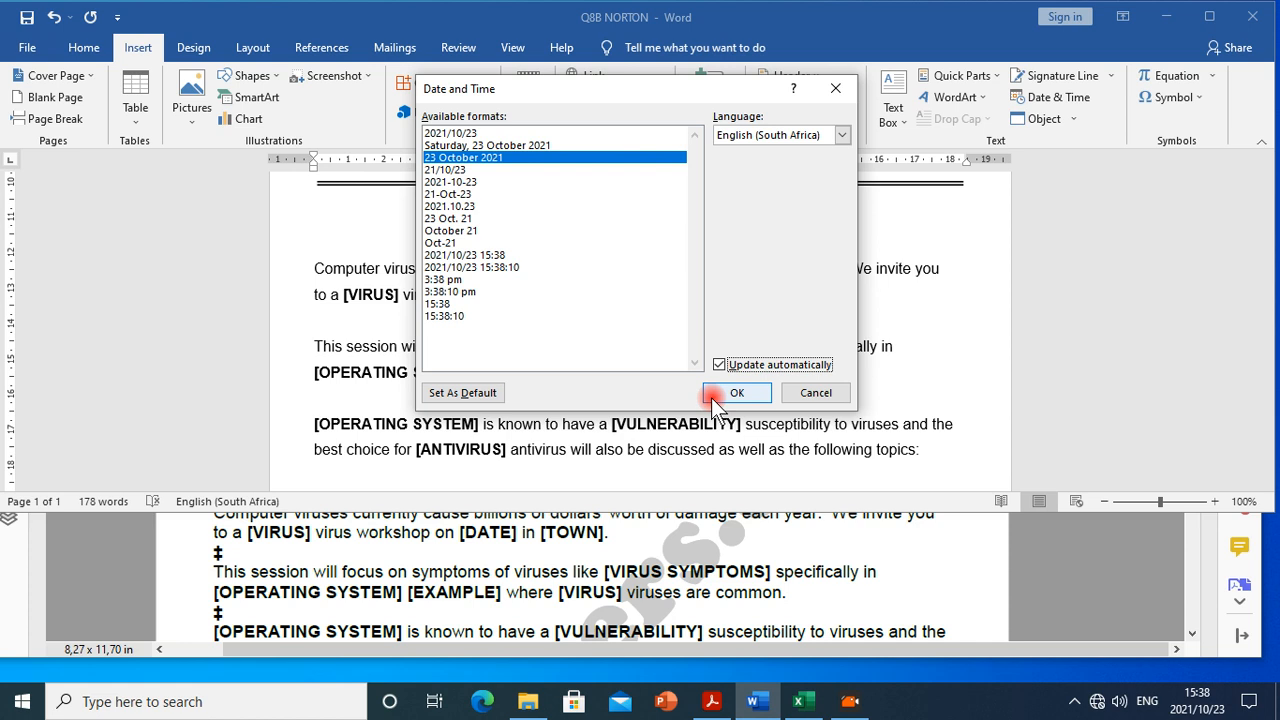
click(717, 391)
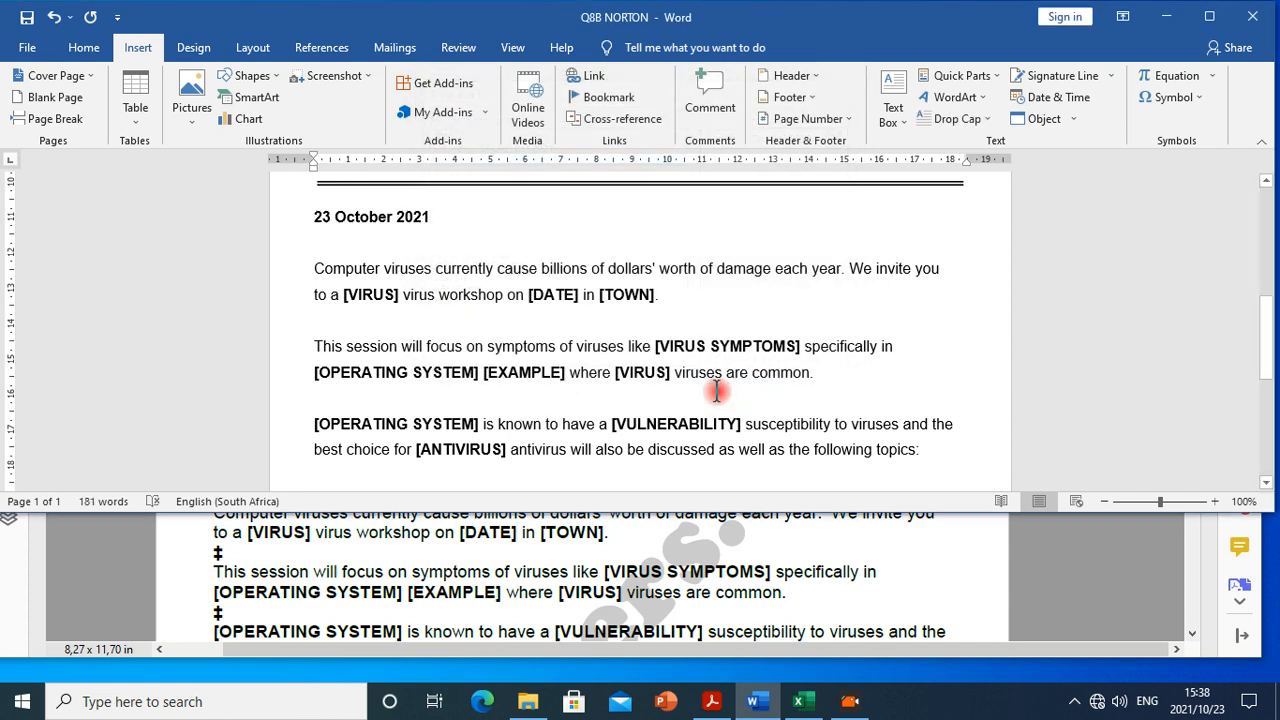
Right-align the date below the letterhead and remove its bold formatting.
click(80, 47)
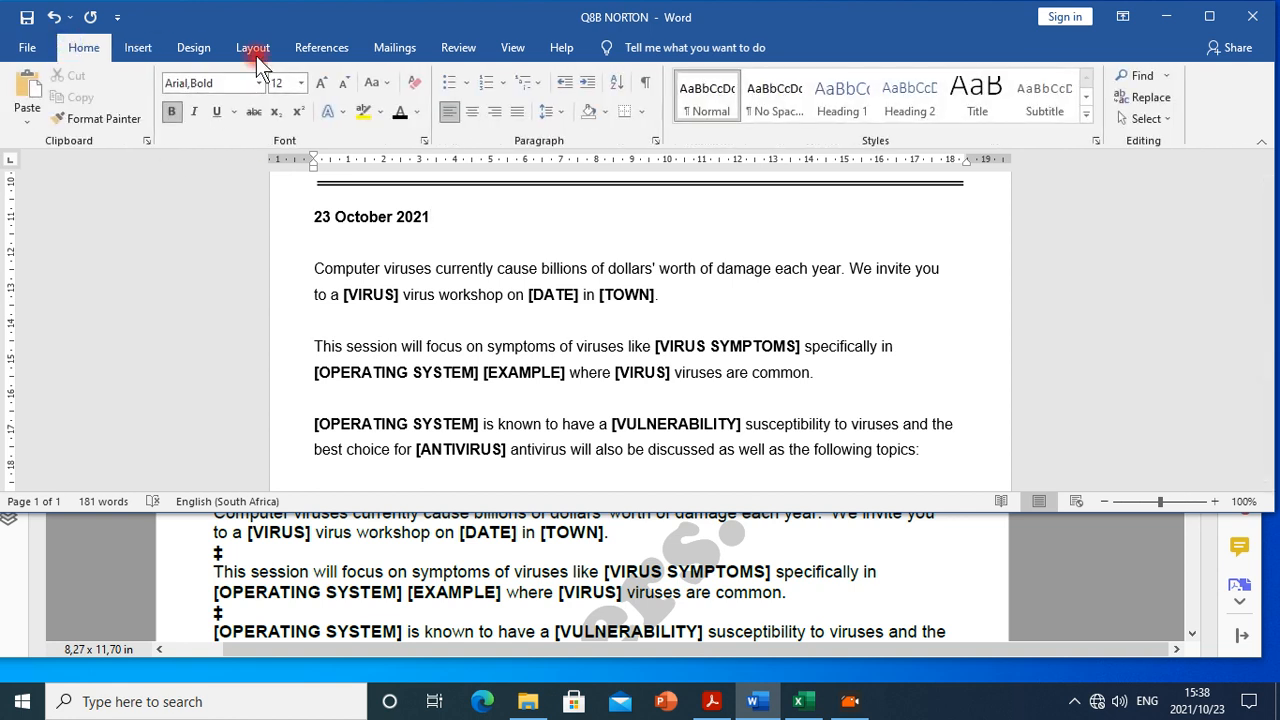
click(495, 113)
drag(855, 218, 970, 230)
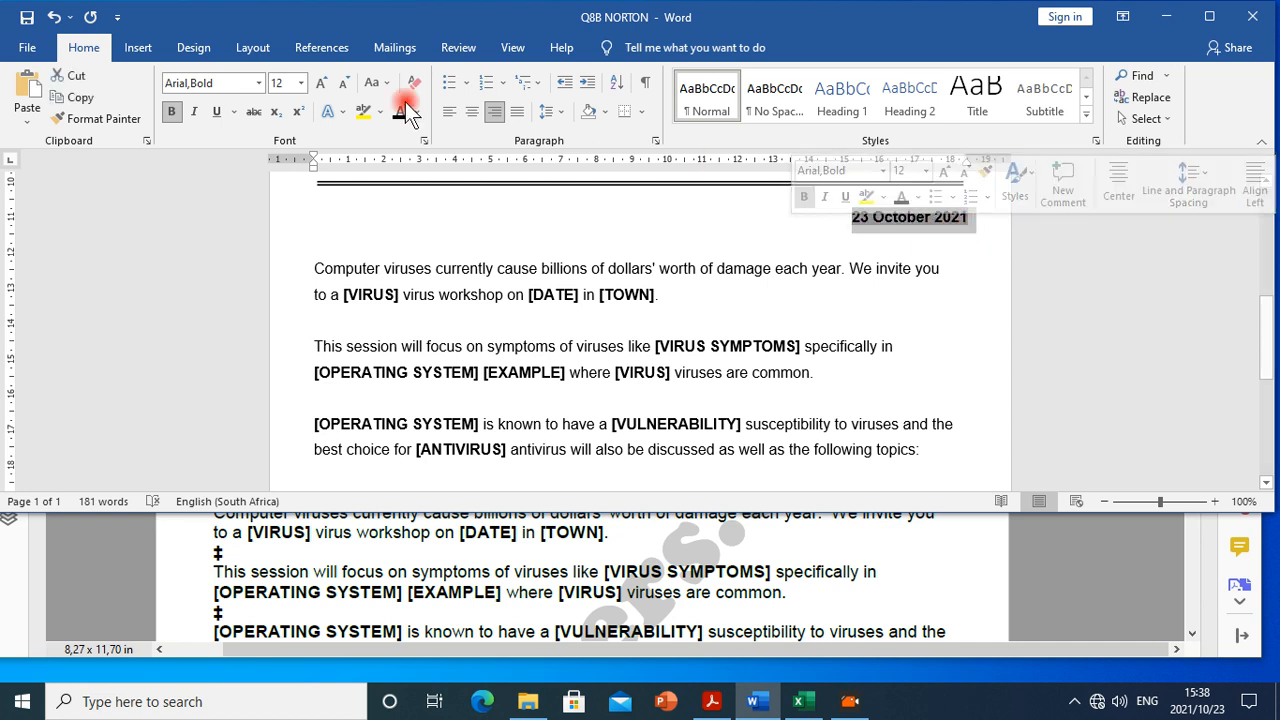
click(174, 113)
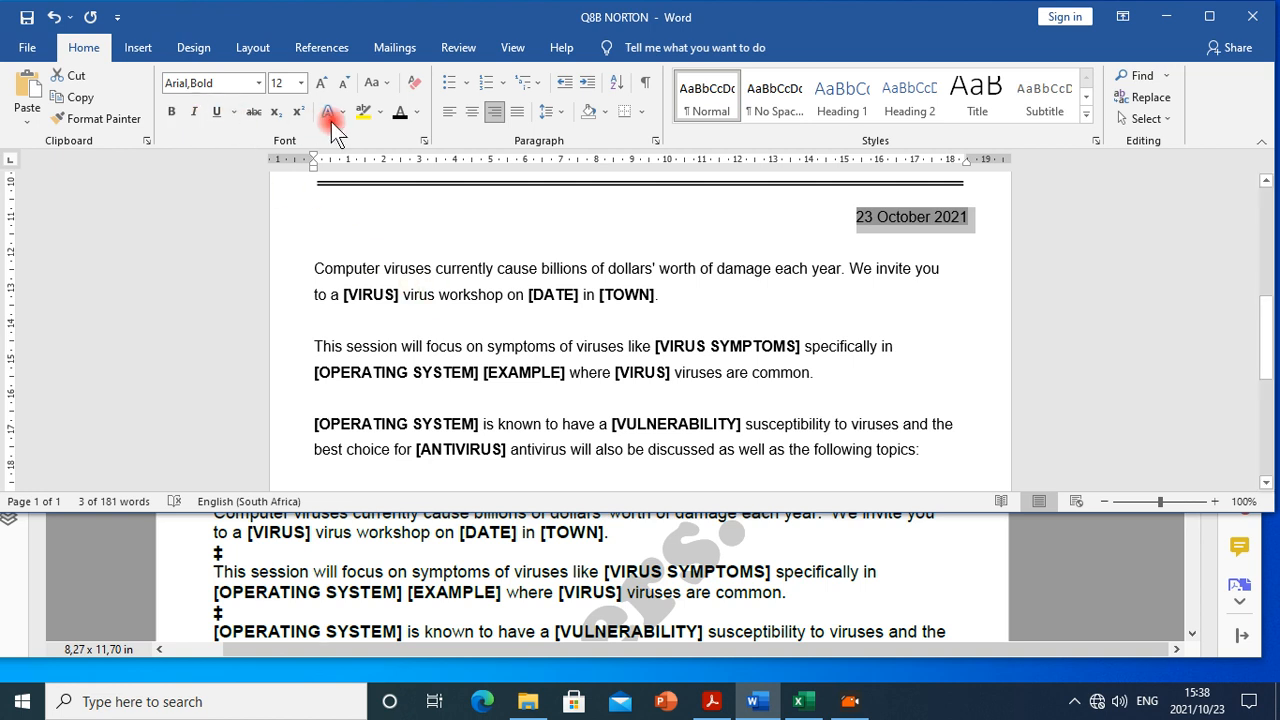
click(513, 323)
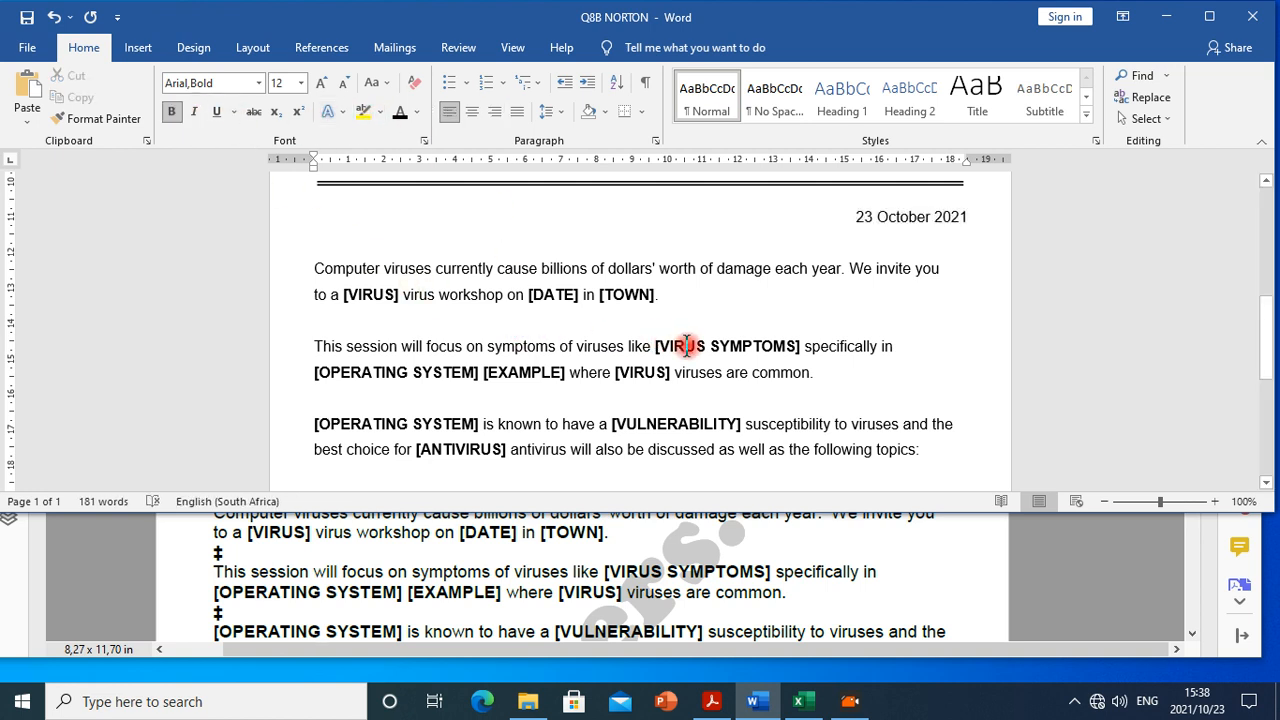
click(865, 219)
click(865, 219)
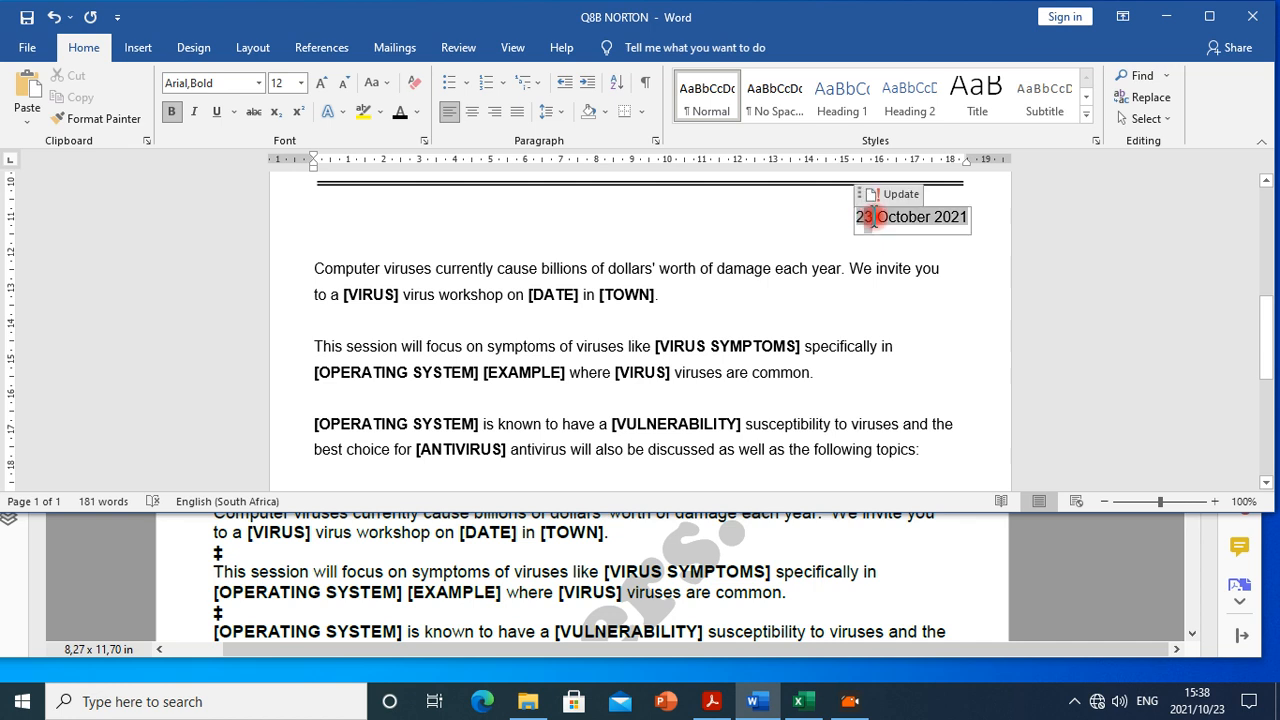
click(714, 320)
scroll(681, 378, down, 3)
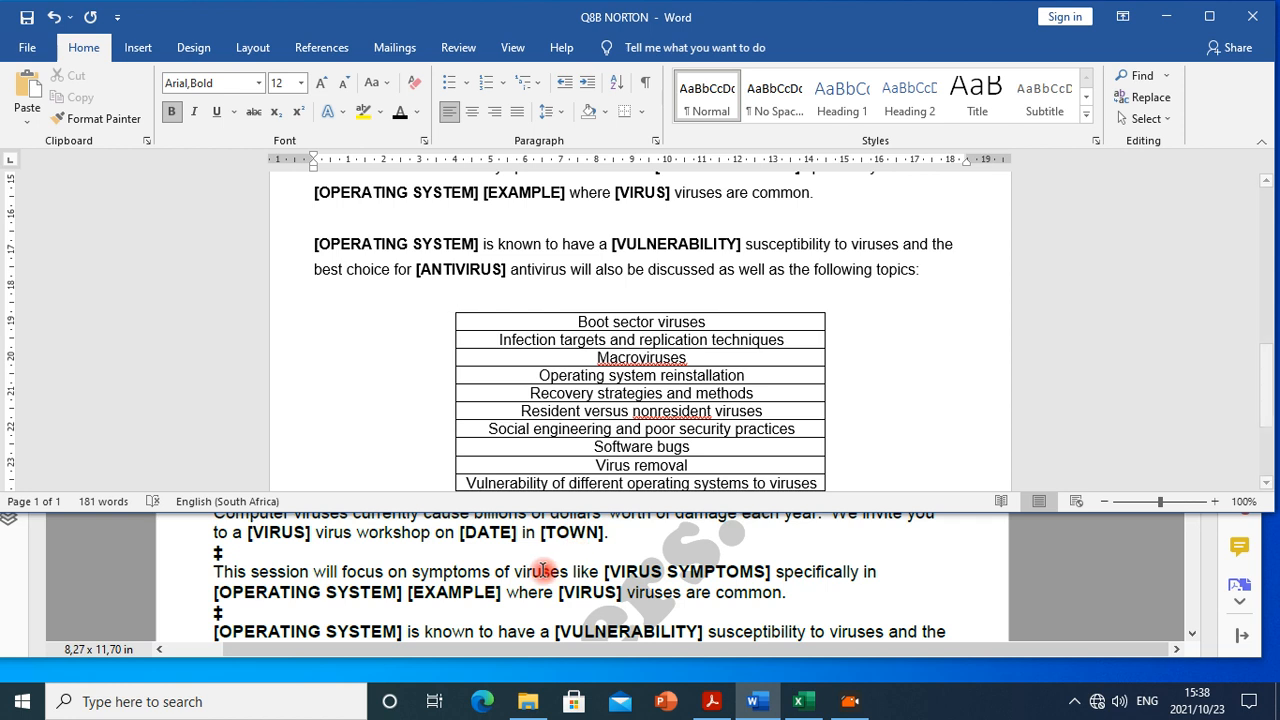
Switch to the exam paper in Acrobat Reader and reread the Question 8B instructions on the letter's text, field names and footnote.
click(590, 550)
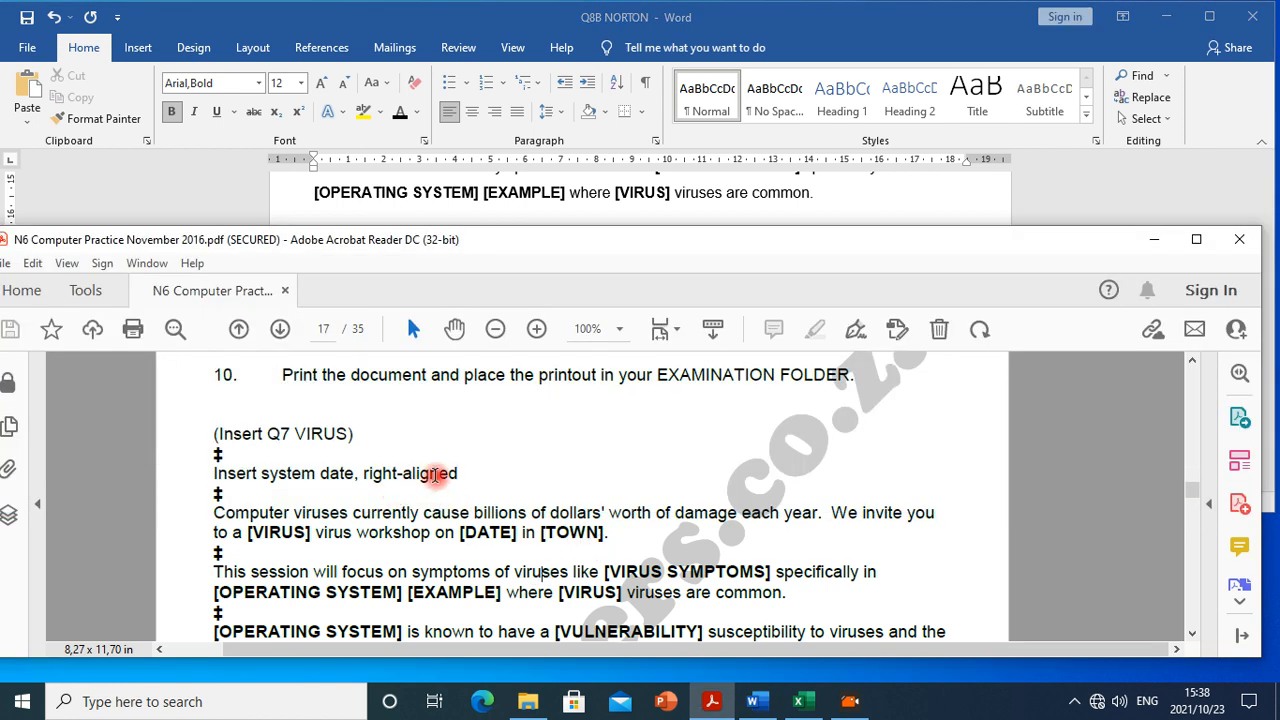
scroll(430, 470, up, 5)
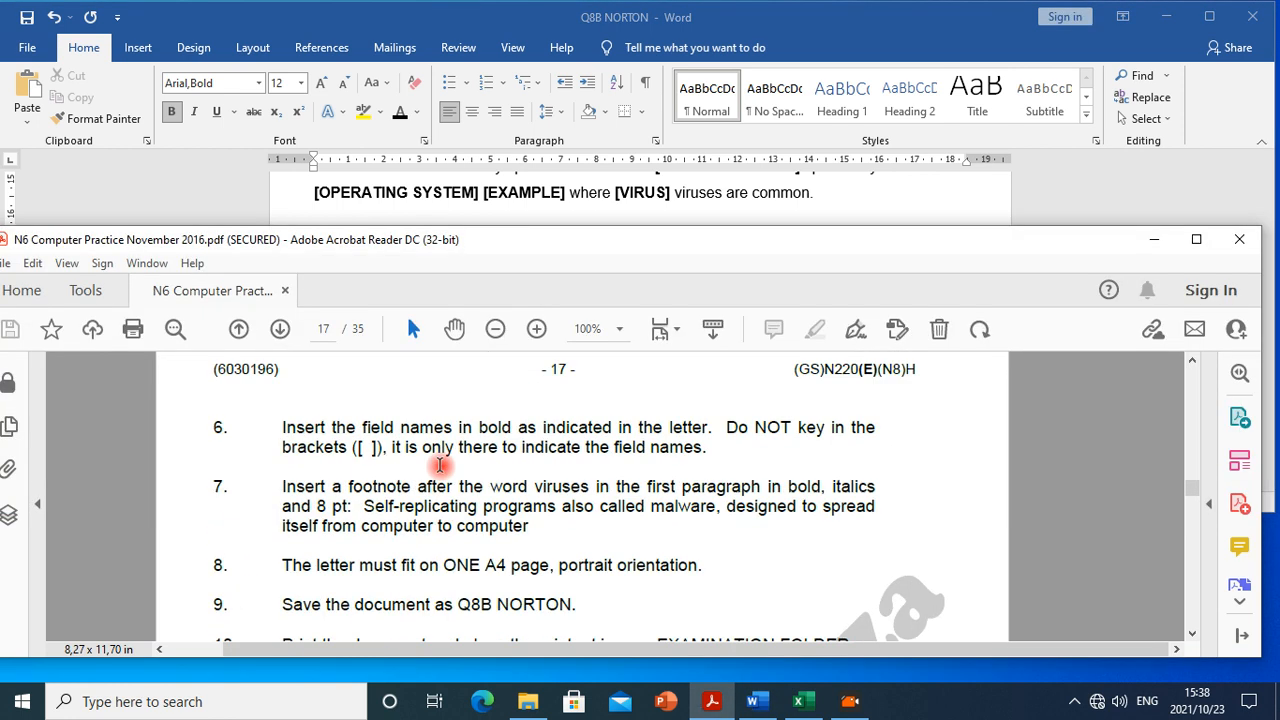
scroll(440, 466, down, 1)
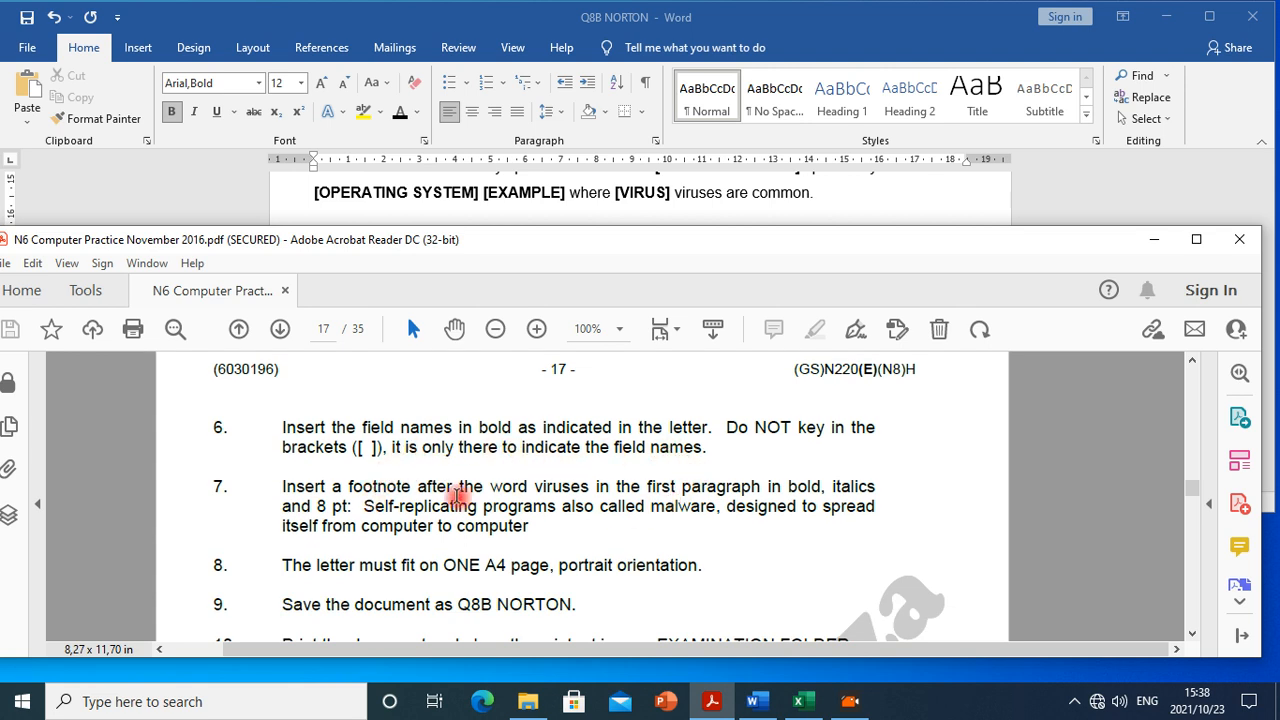
scroll(555, 484, up, 6)
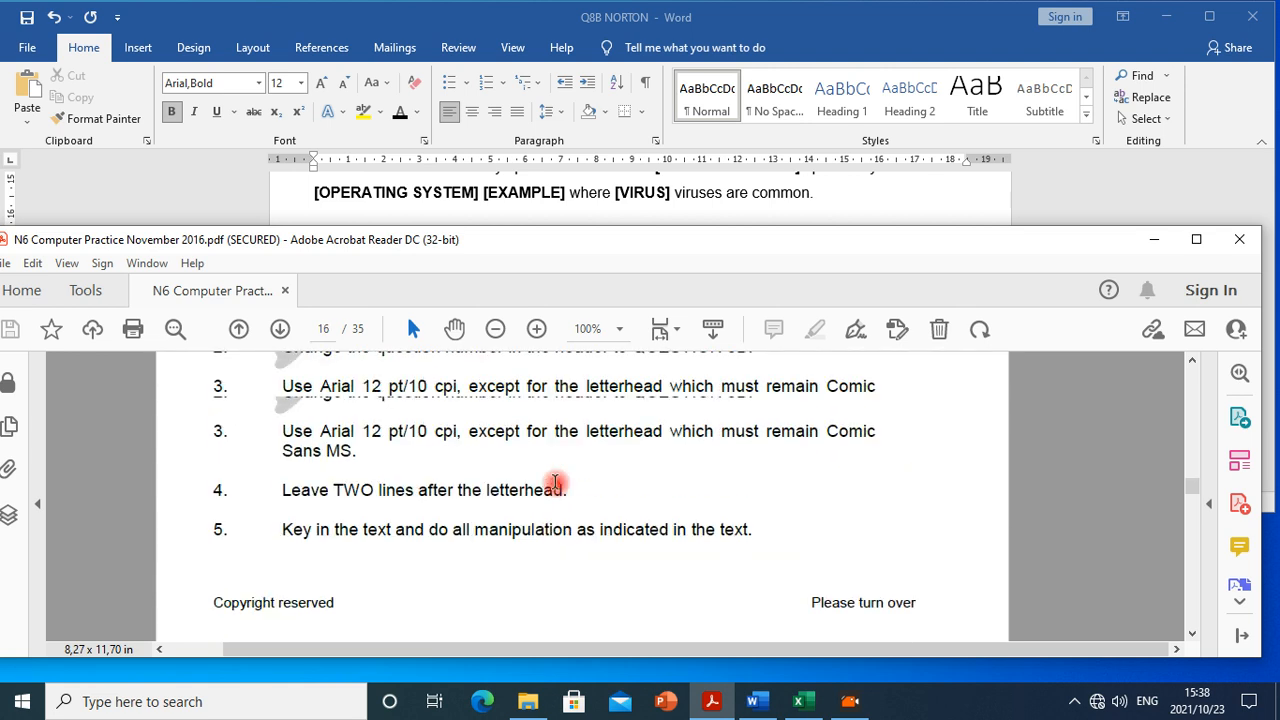
scroll(555, 484, up, 3)
scroll(555, 484, down, 1)
scroll(556, 484, down, 4)
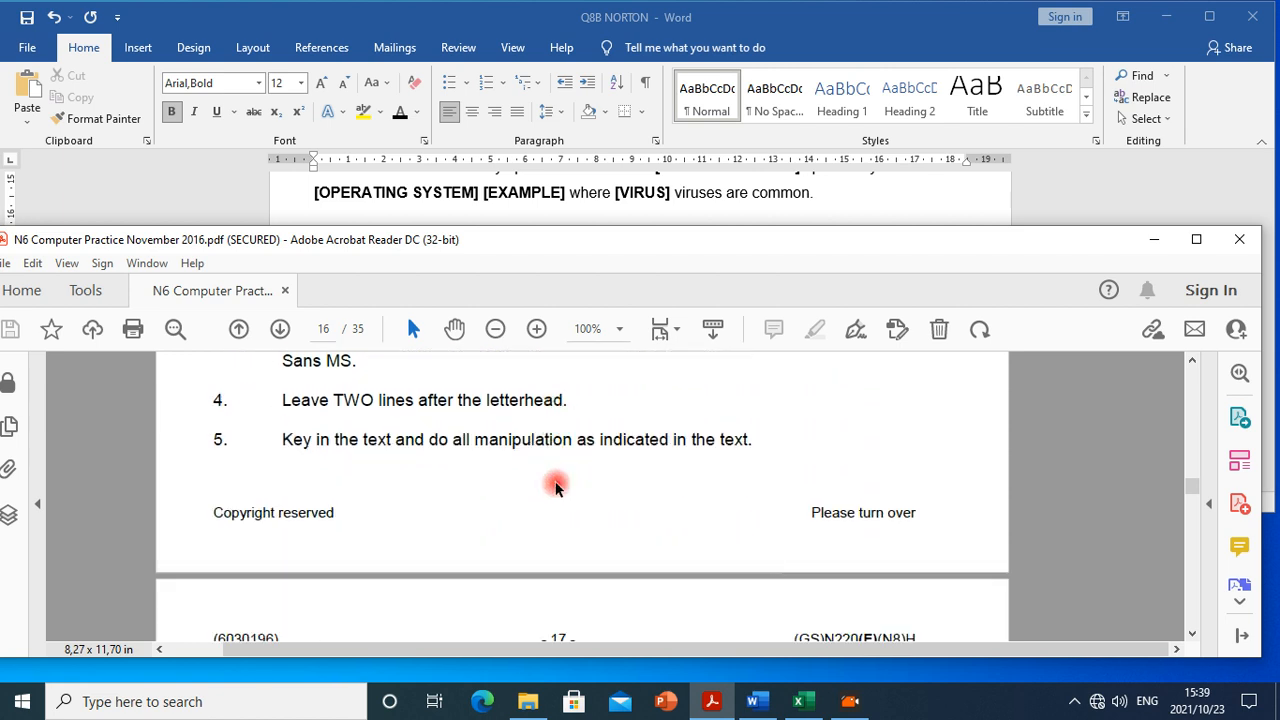
scroll(556, 485, down, 5)
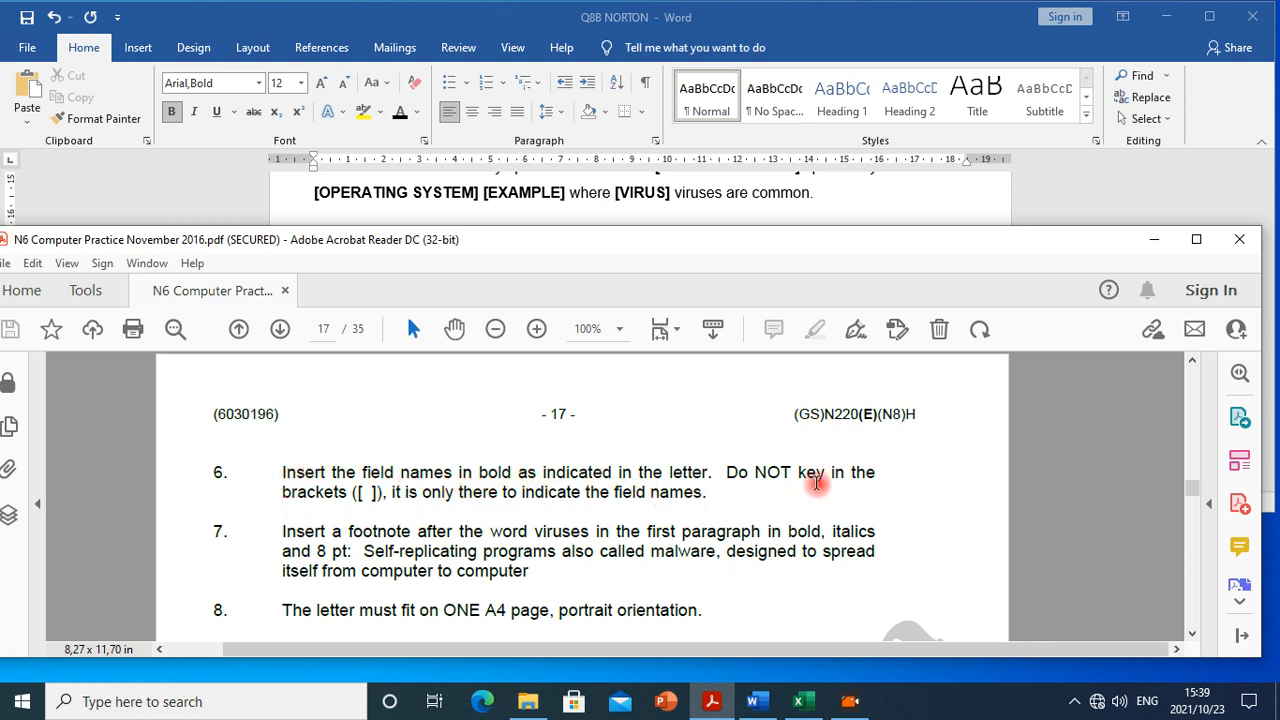
Switch back to the Word letter and set up the step-by-step mail merge for Letters, using the current document.
click(504, 203)
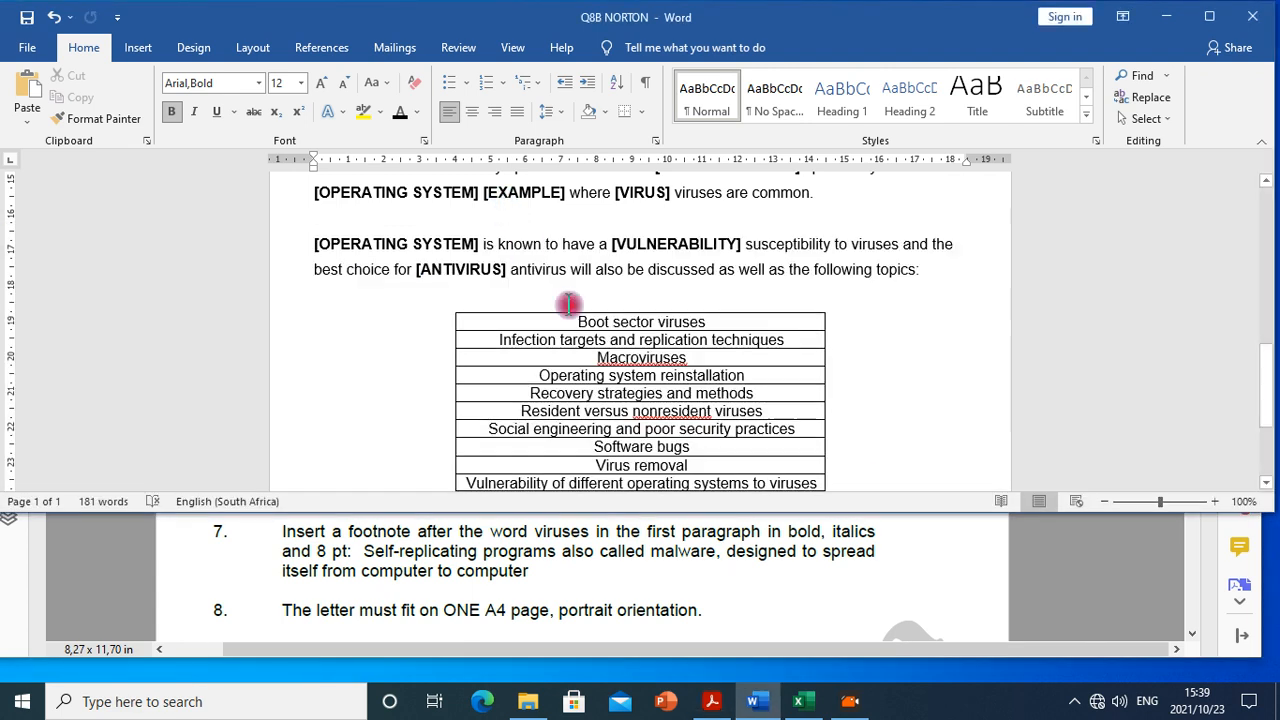
scroll(606, 334, up, 5)
scroll(606, 334, up, 1)
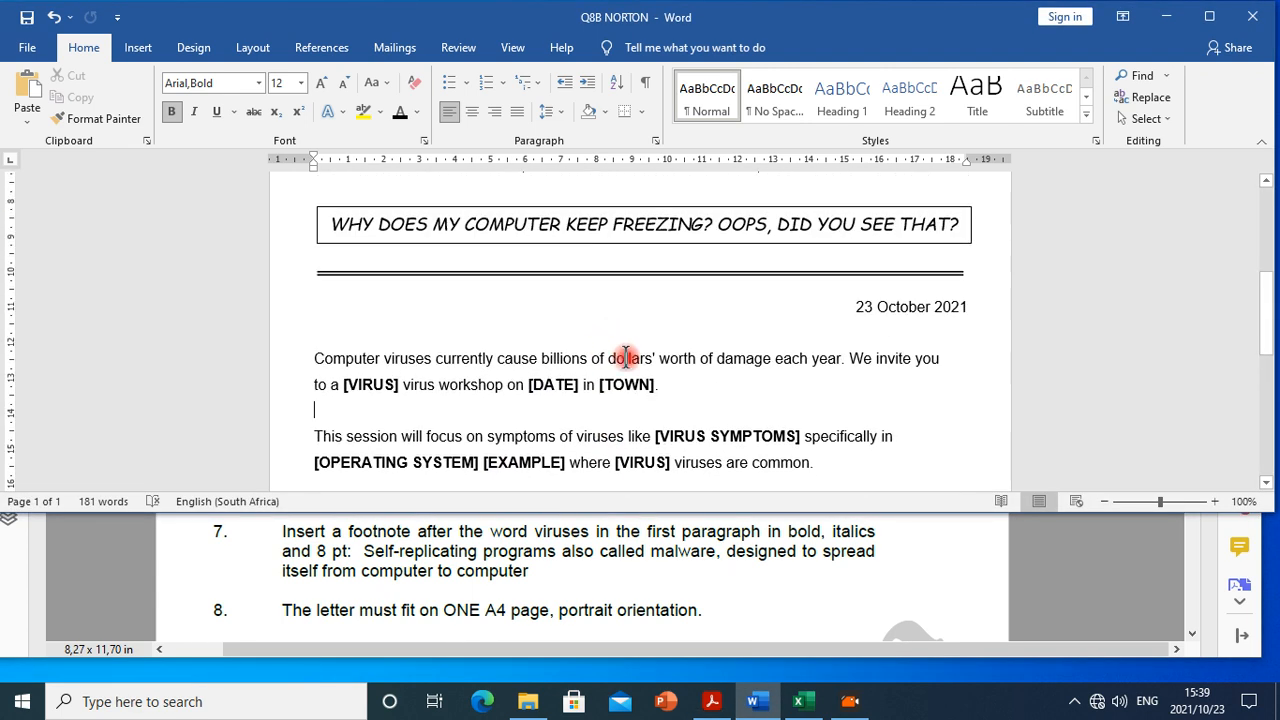
scroll(640, 375, down, 2)
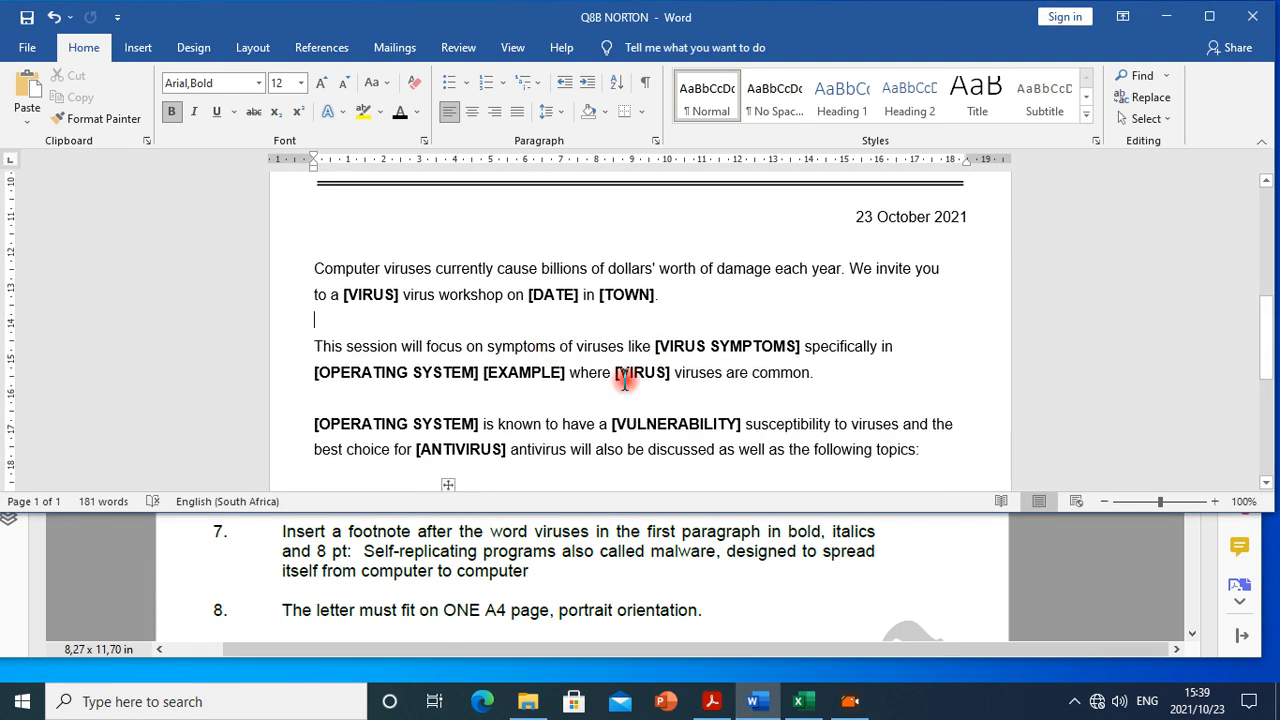
click(391, 43)
click(145, 122)
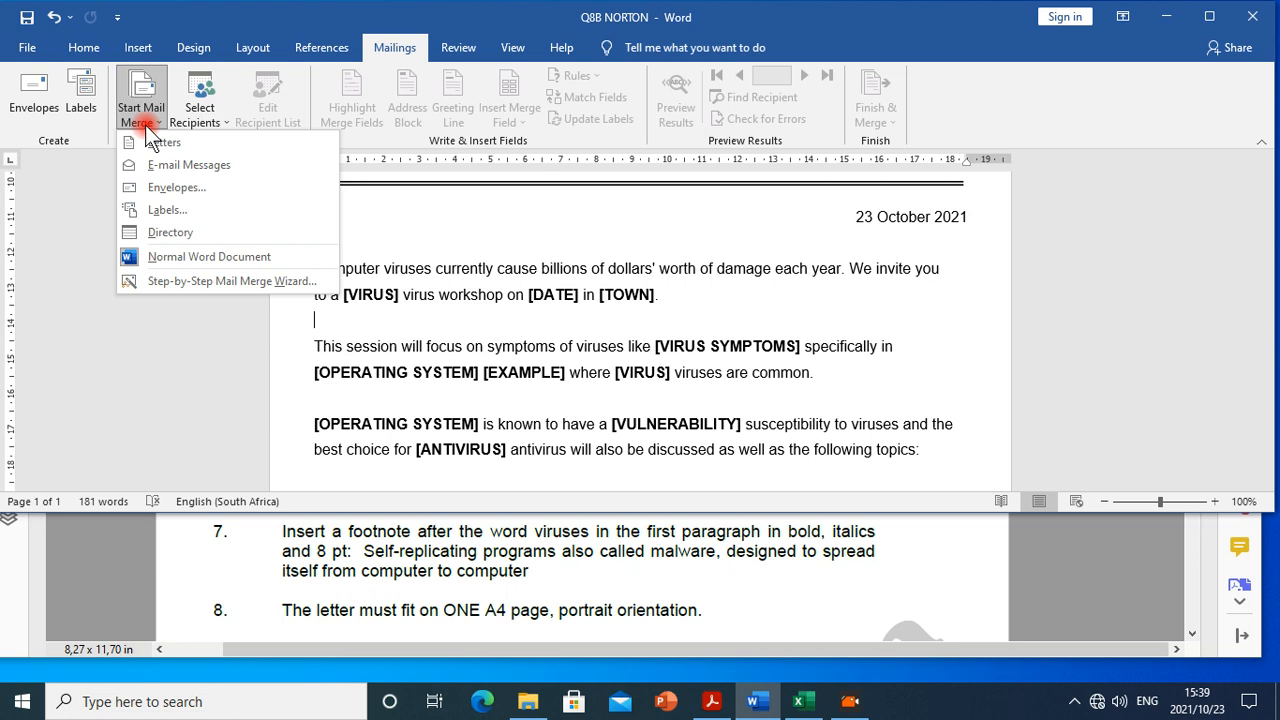
click(167, 283)
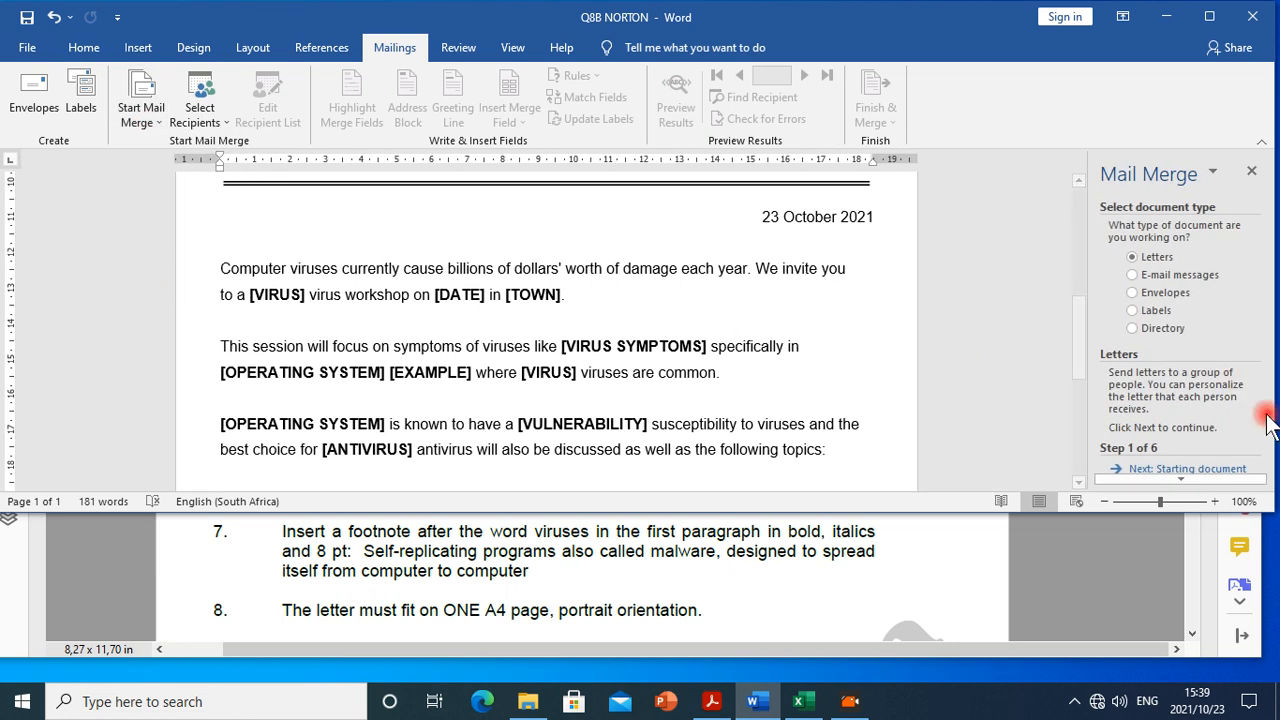
click(1190, 470)
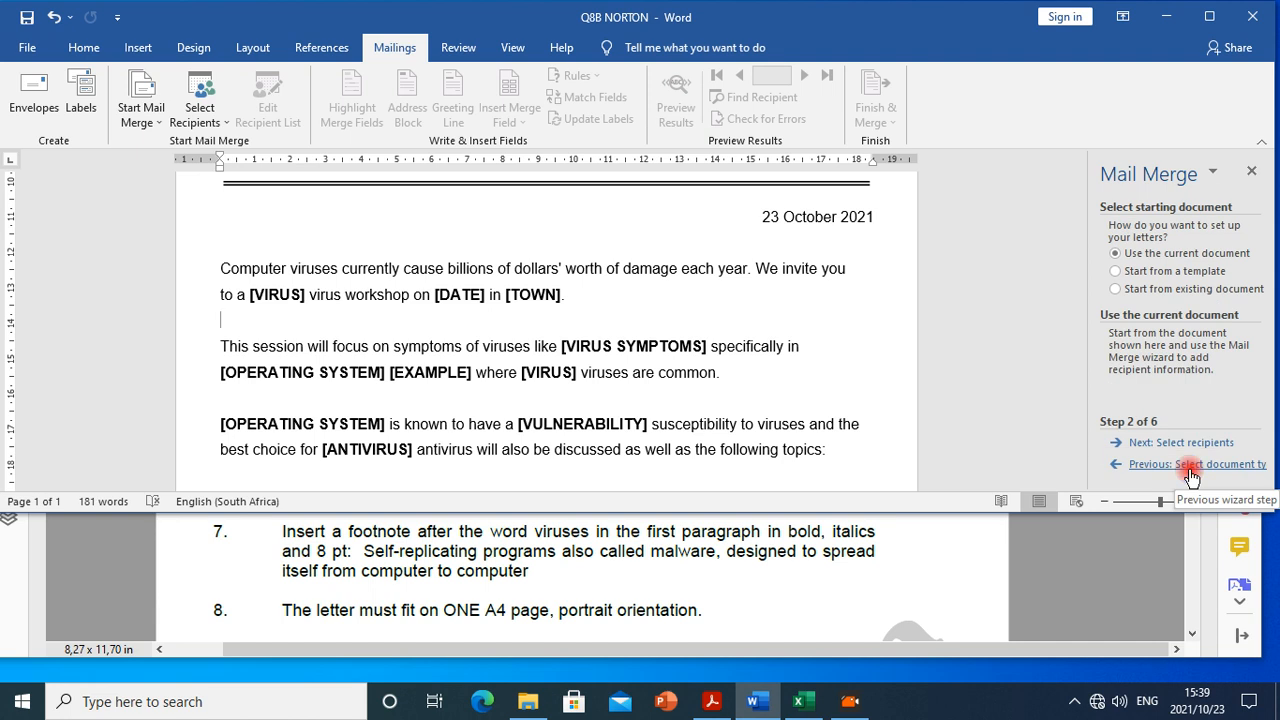
click(1180, 443)
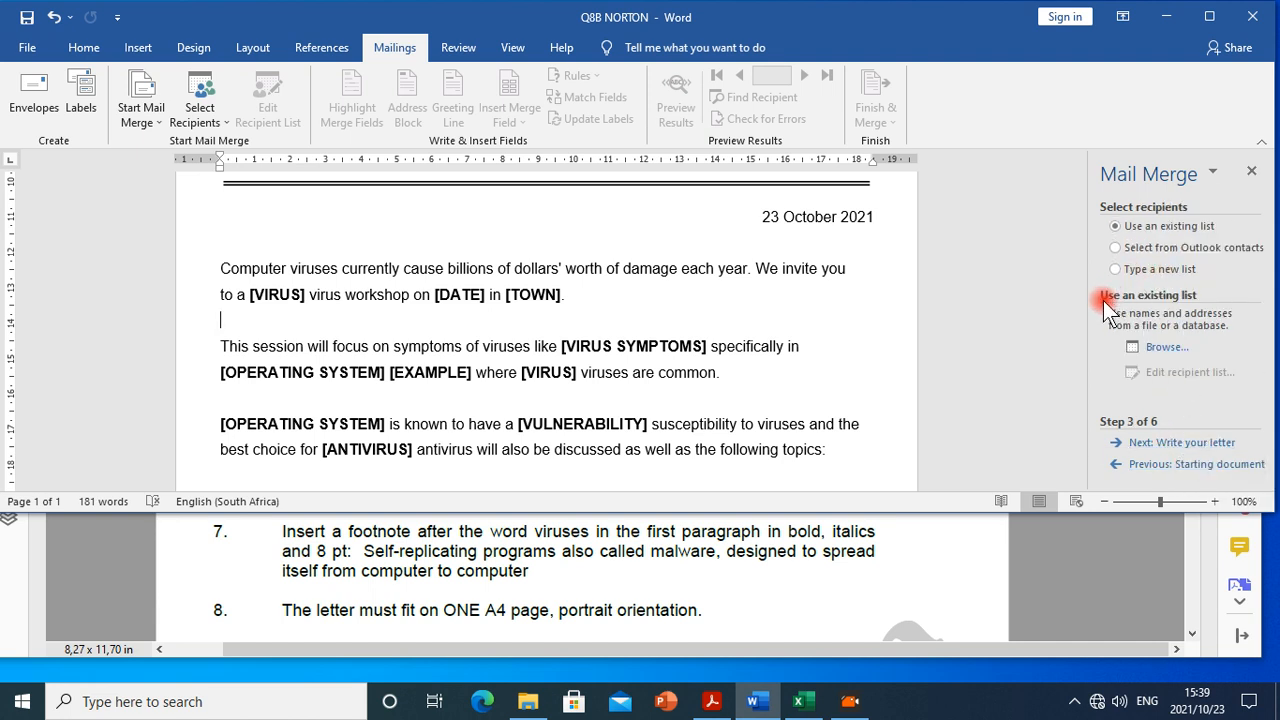
Select the existing Q8A NORTON workbook and its Sheet1$ table as the recipient list, keeping all recipients included.
click(1160, 347)
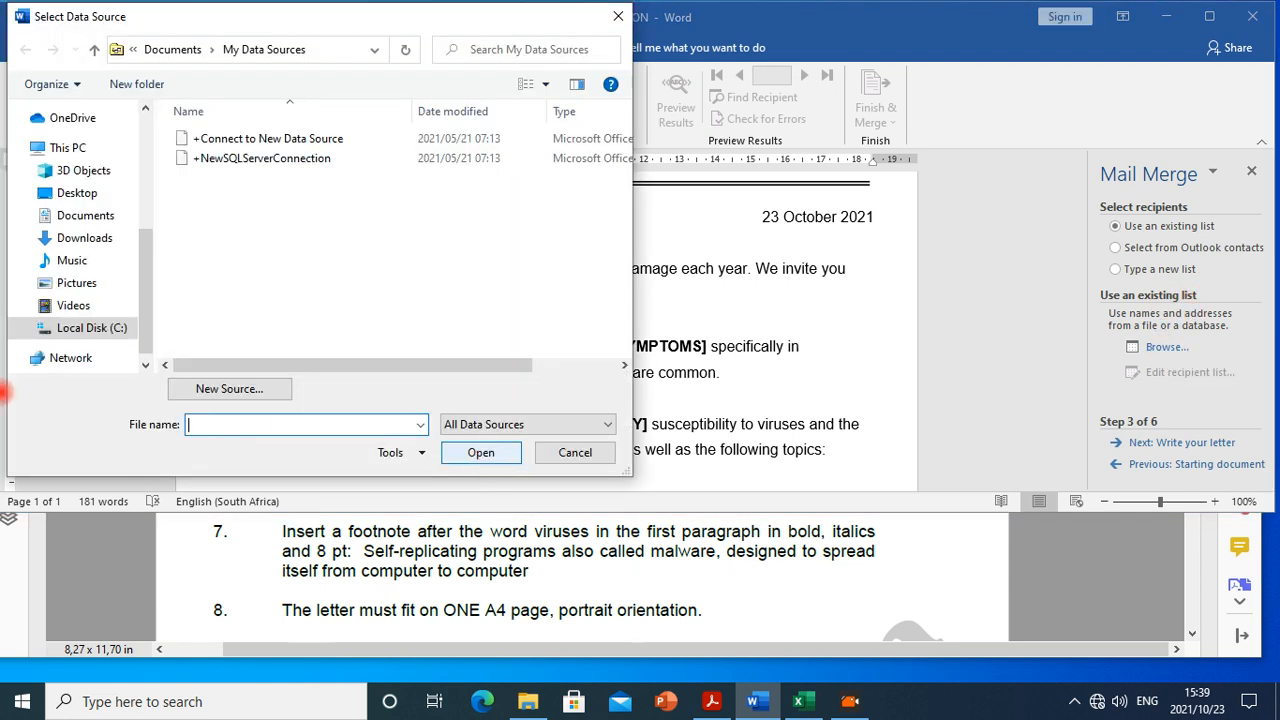
click(88, 200)
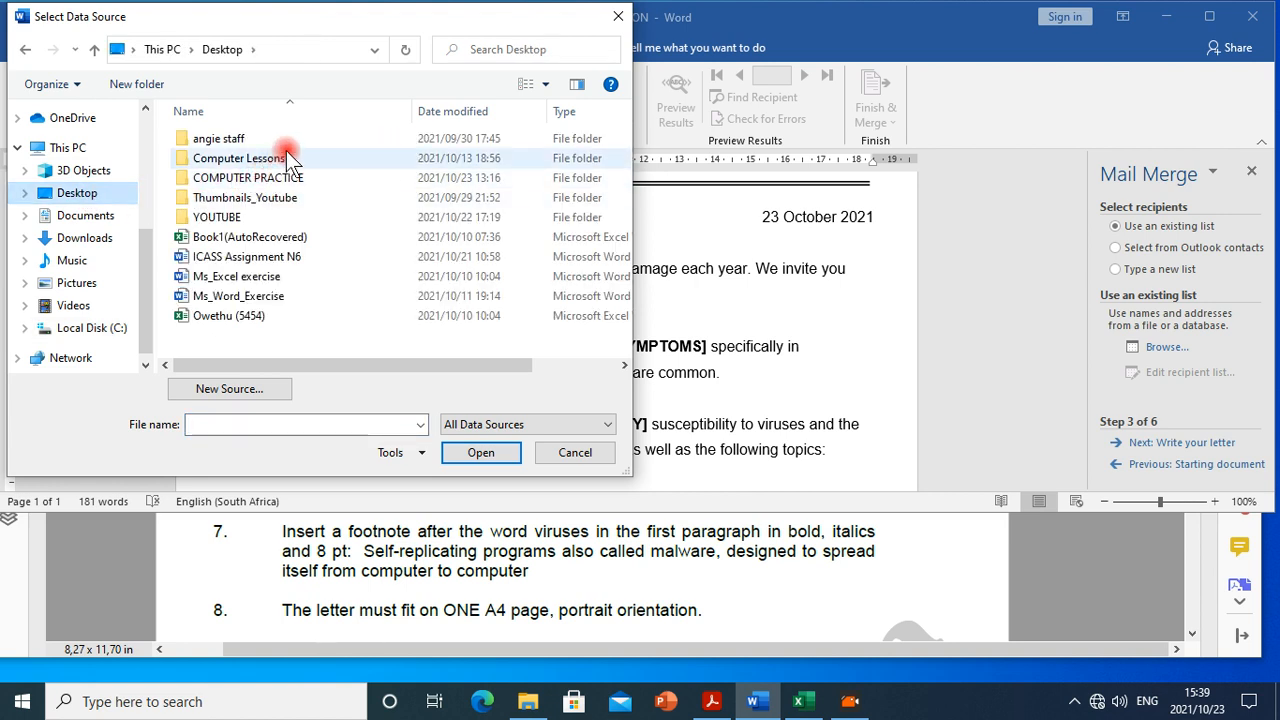
double_click(287, 163)
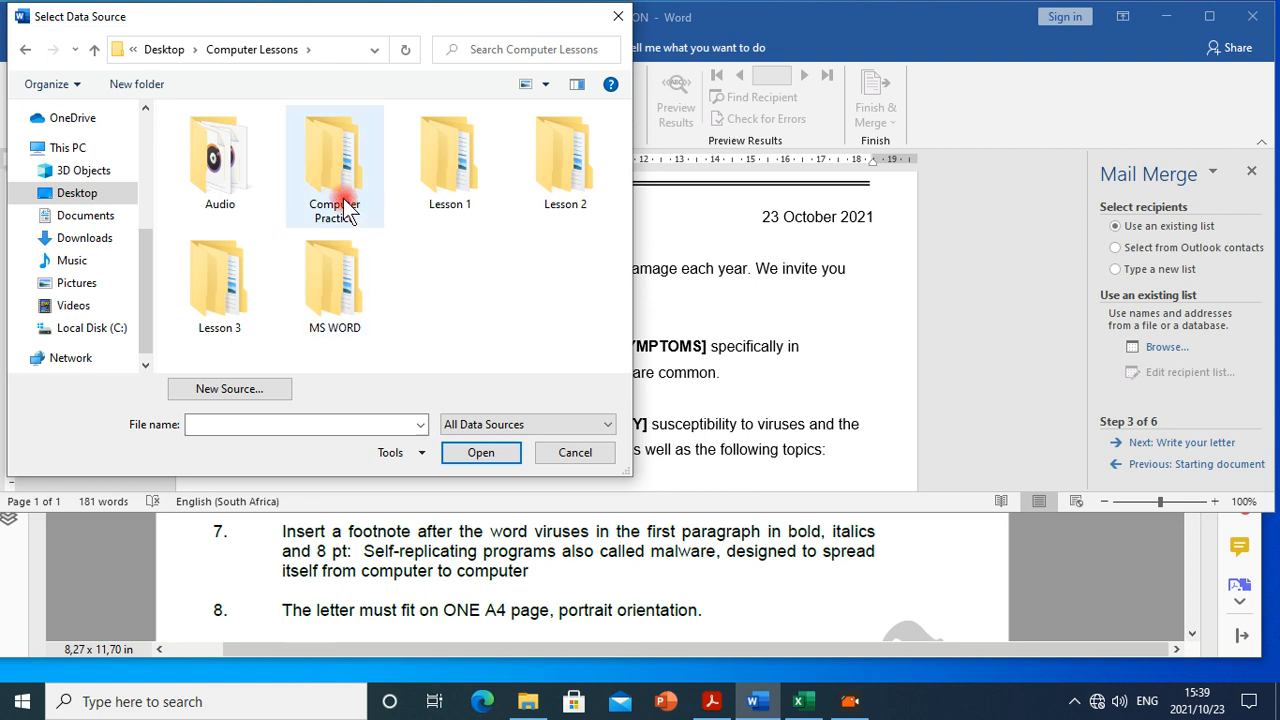
double_click(345, 208)
double_click(315, 163)
double_click(308, 140)
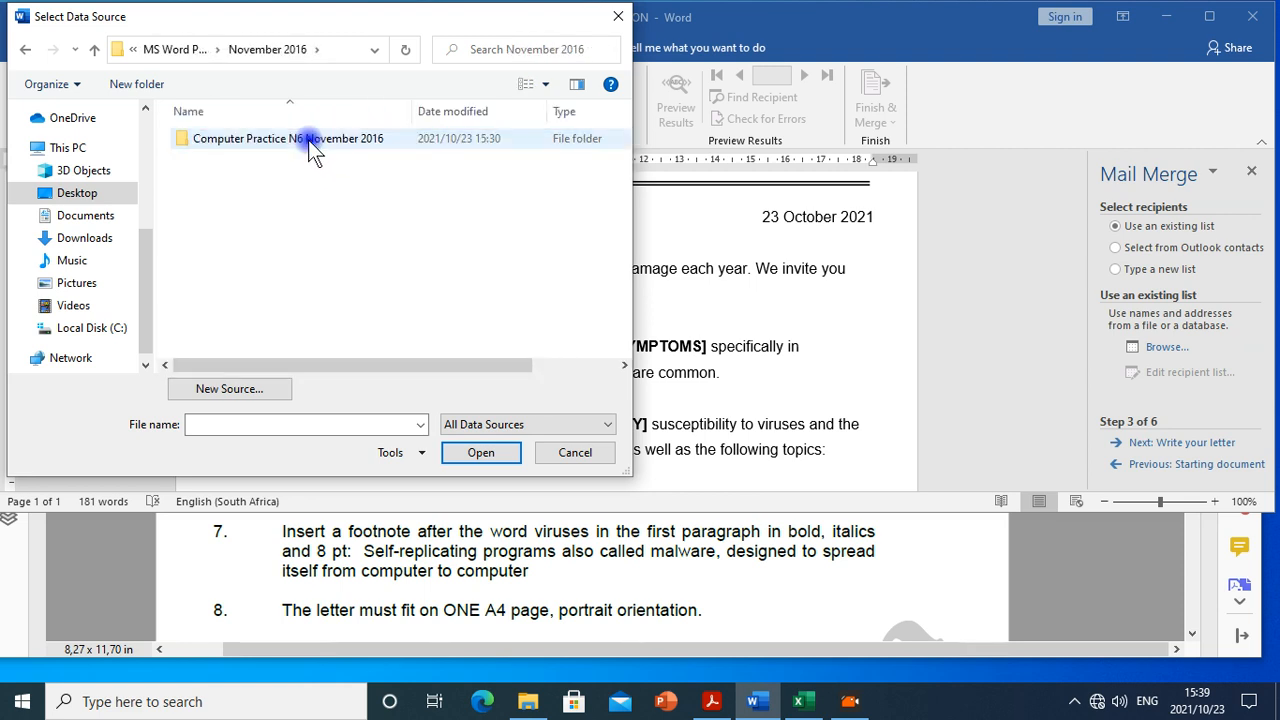
double_click(308, 140)
click(235, 240)
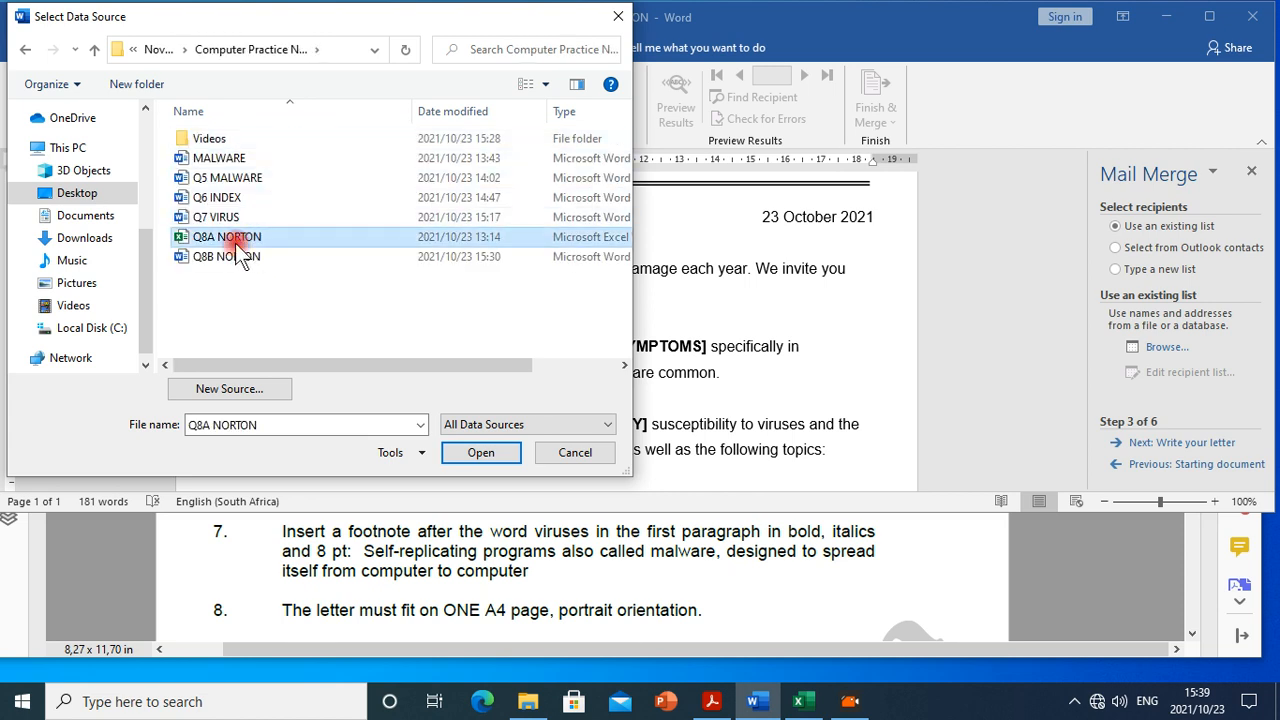
click(480, 453)
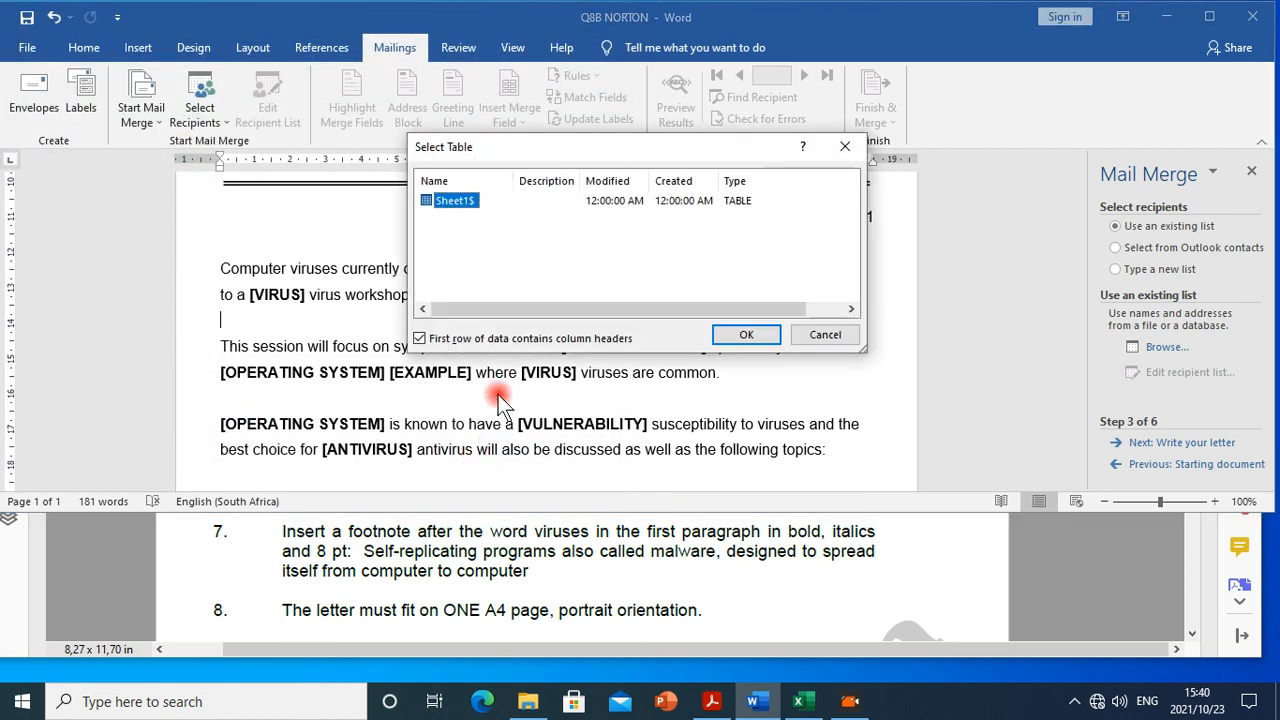
click(741, 333)
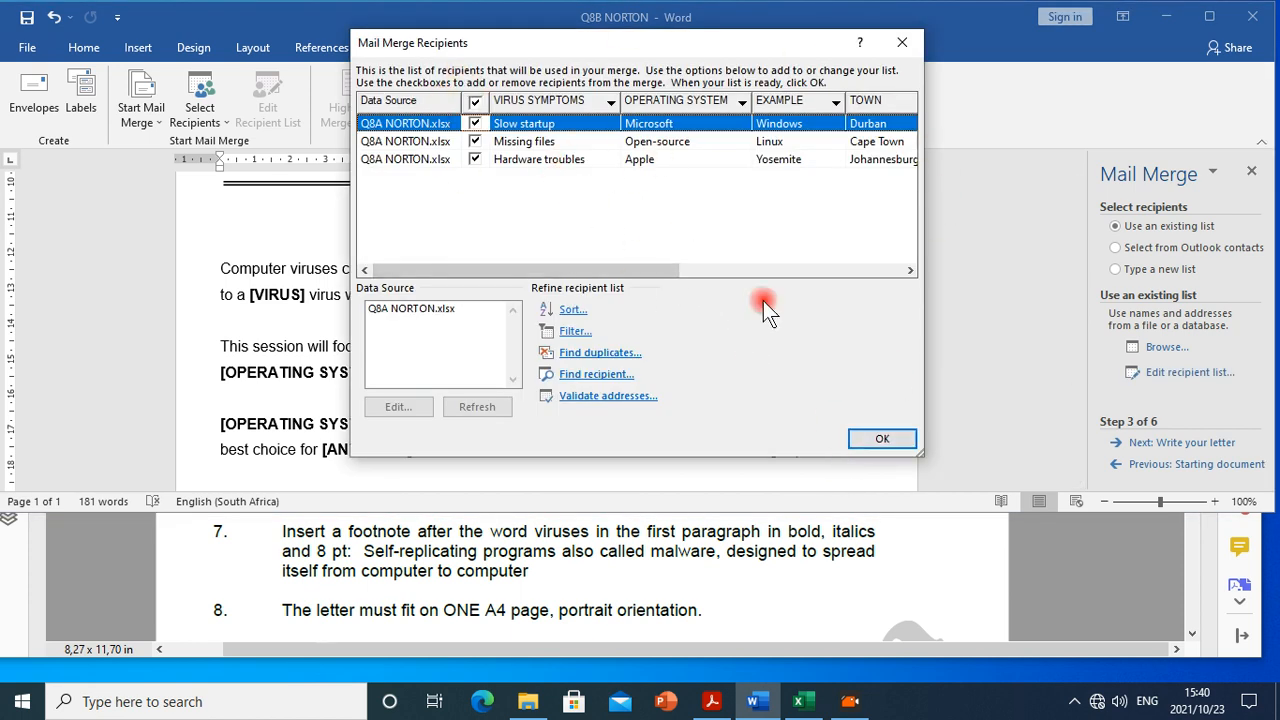
click(878, 440)
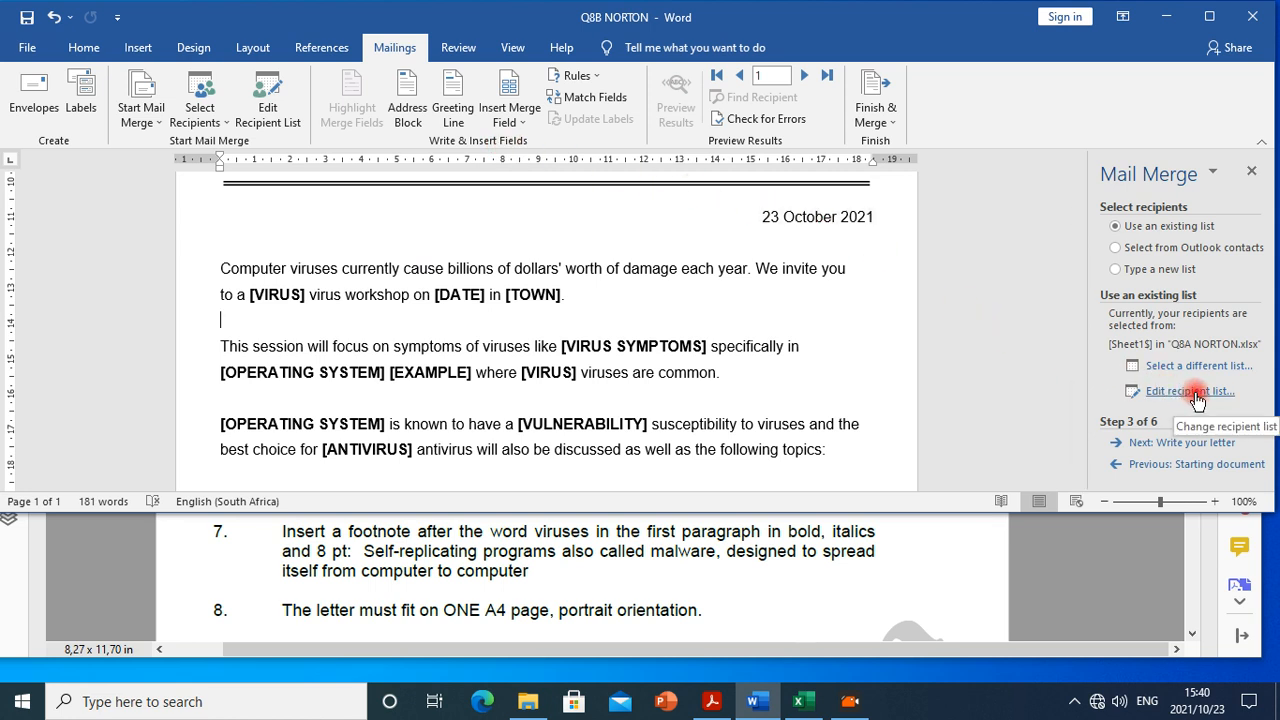
Compare the available merge fields with the column headings in the Q8A NORTON workbook in Excel, and return to the Word letter.
click(1172, 466)
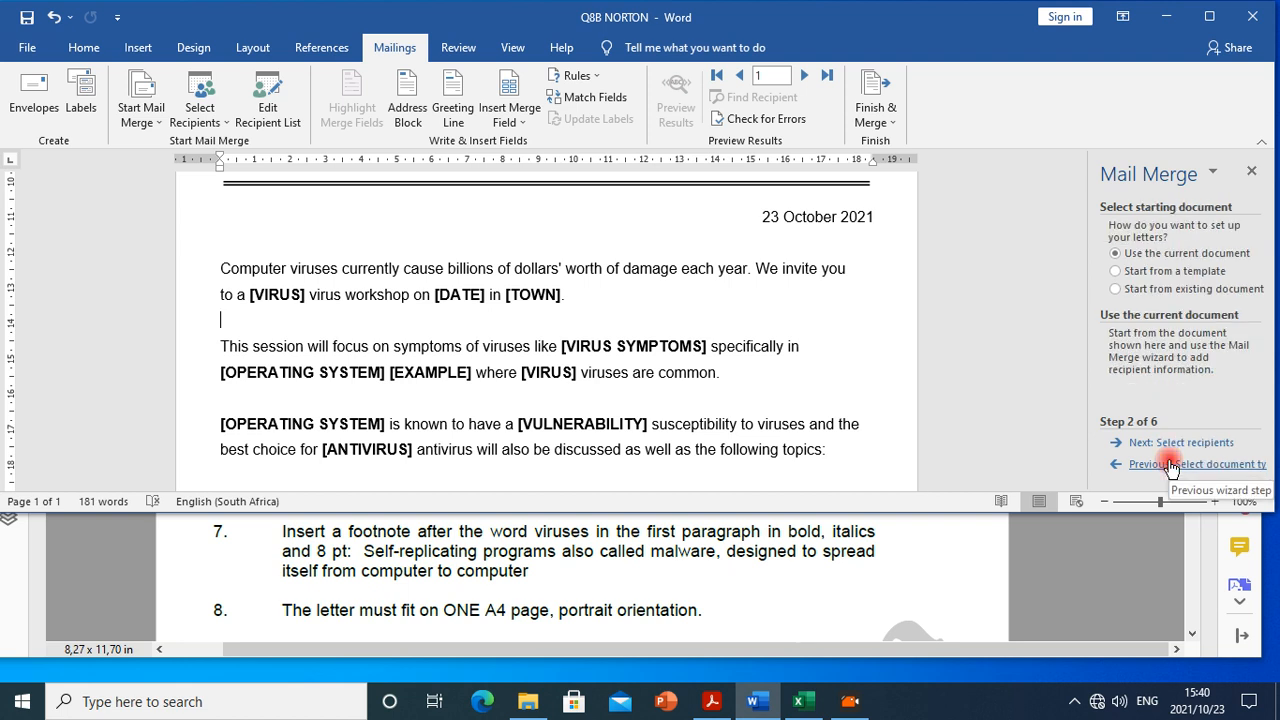
click(1168, 443)
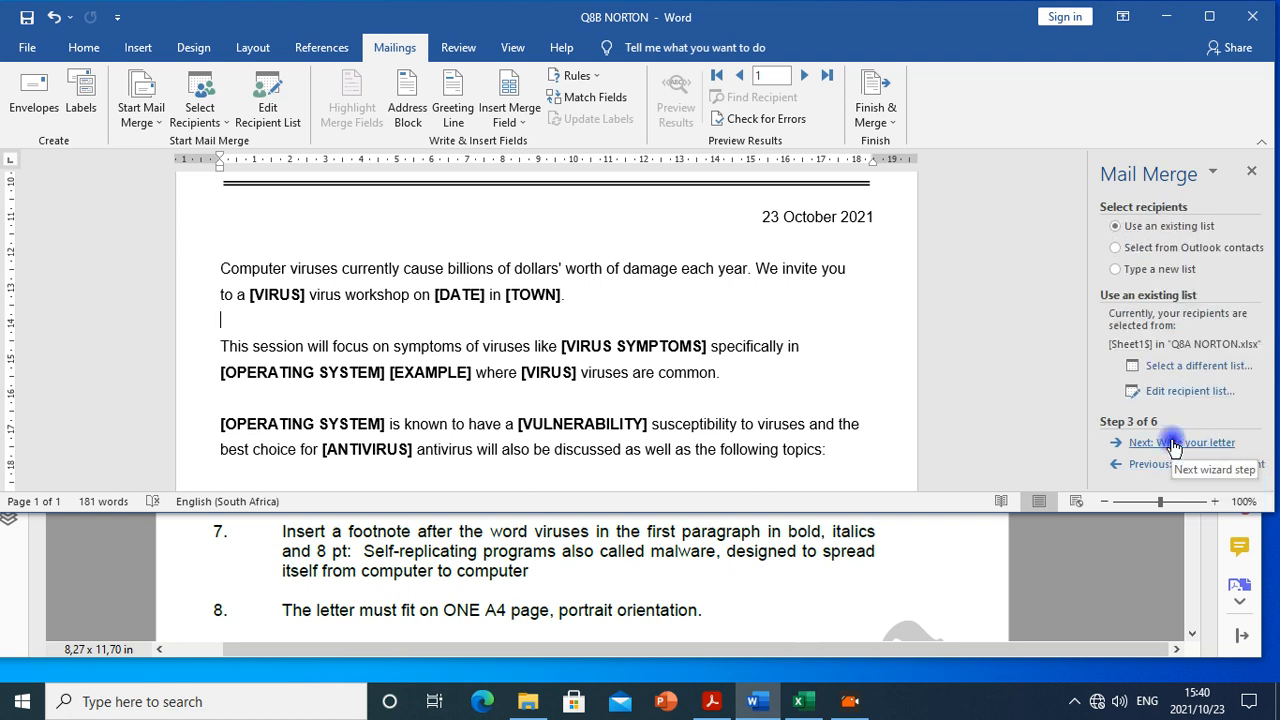
click(522, 121)
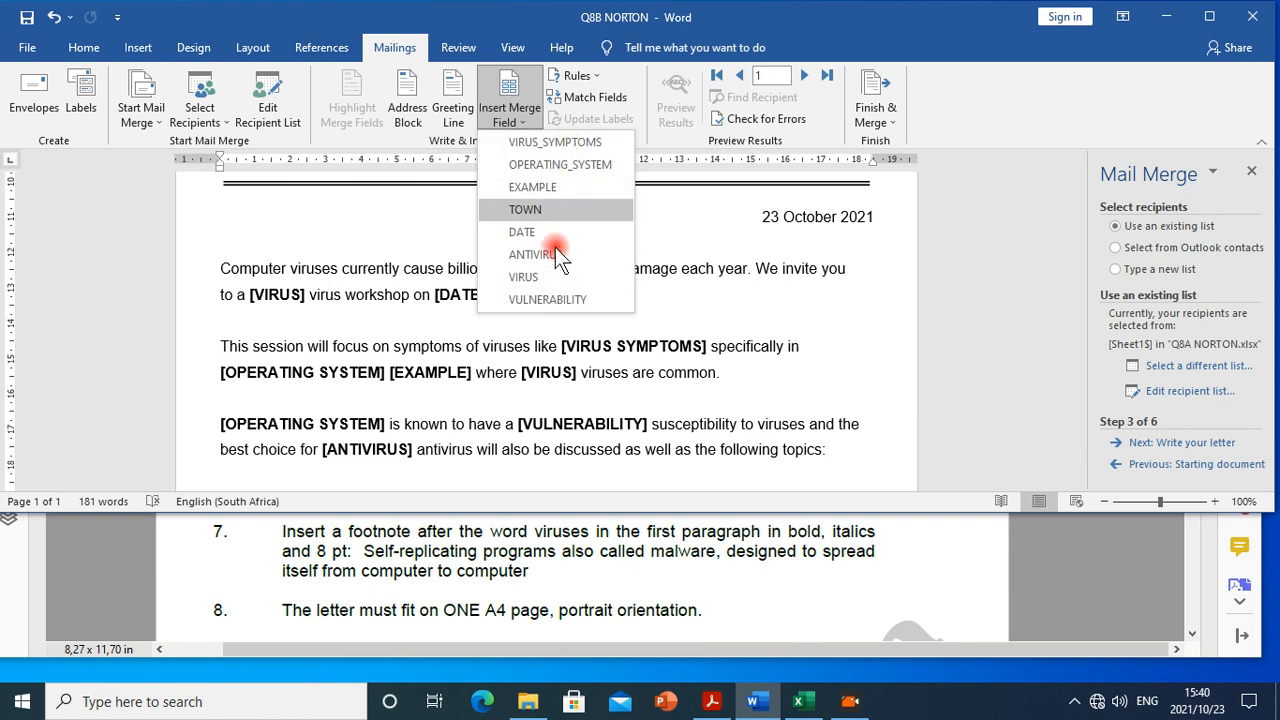
mouse_move(806, 705)
click(798, 640)
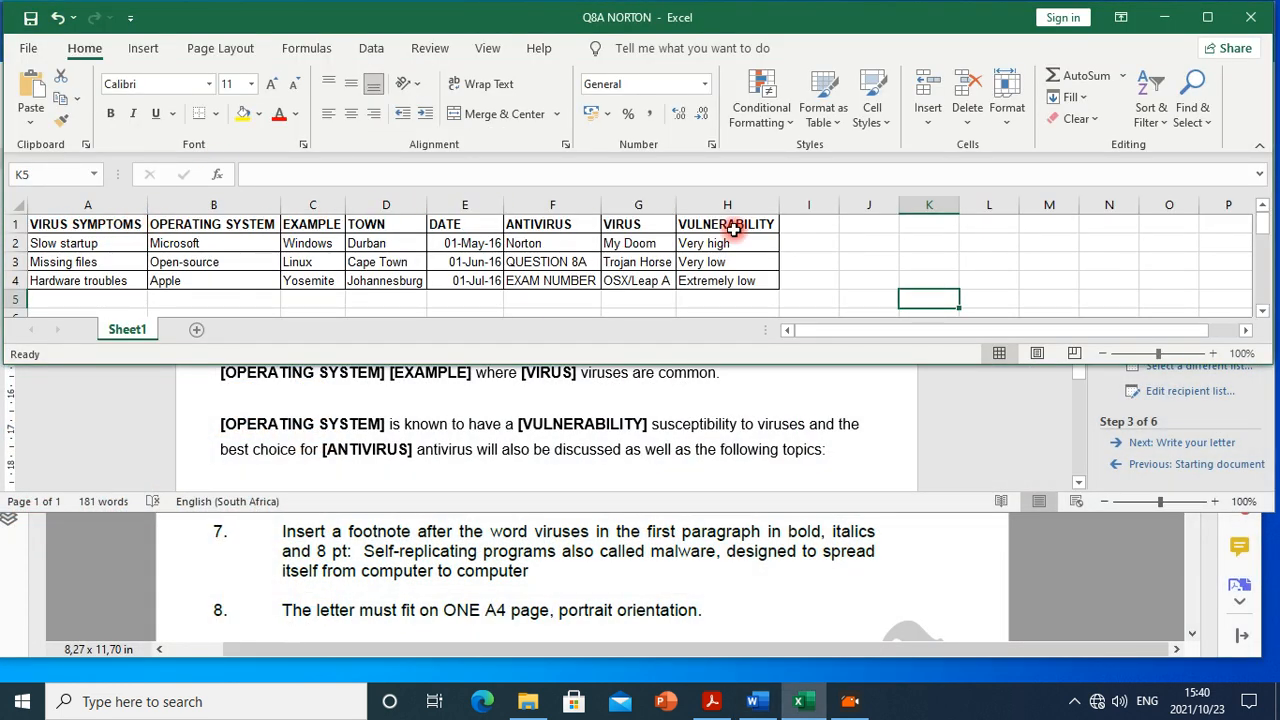
click(1166, 17)
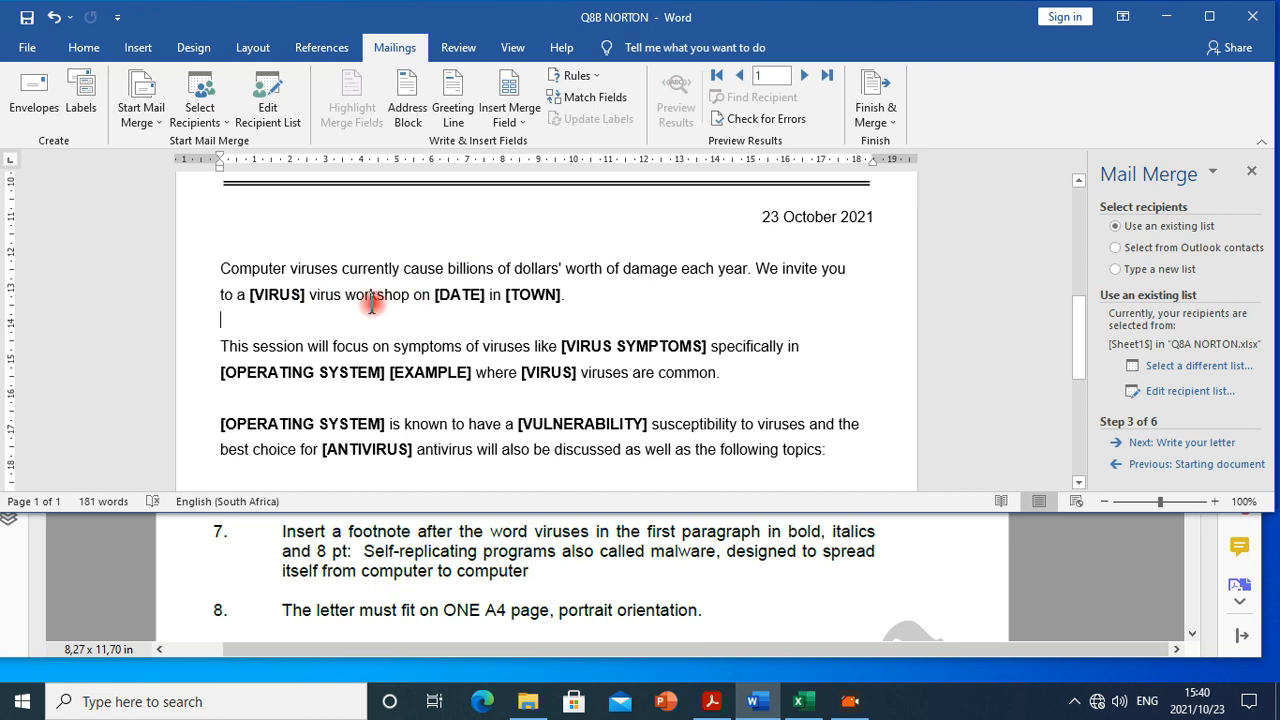
Replace the [VIRUS] placeholder in the letter's first paragraph with the VIRUS merge field.
drag(258, 295, 305, 287)
click(253, 296)
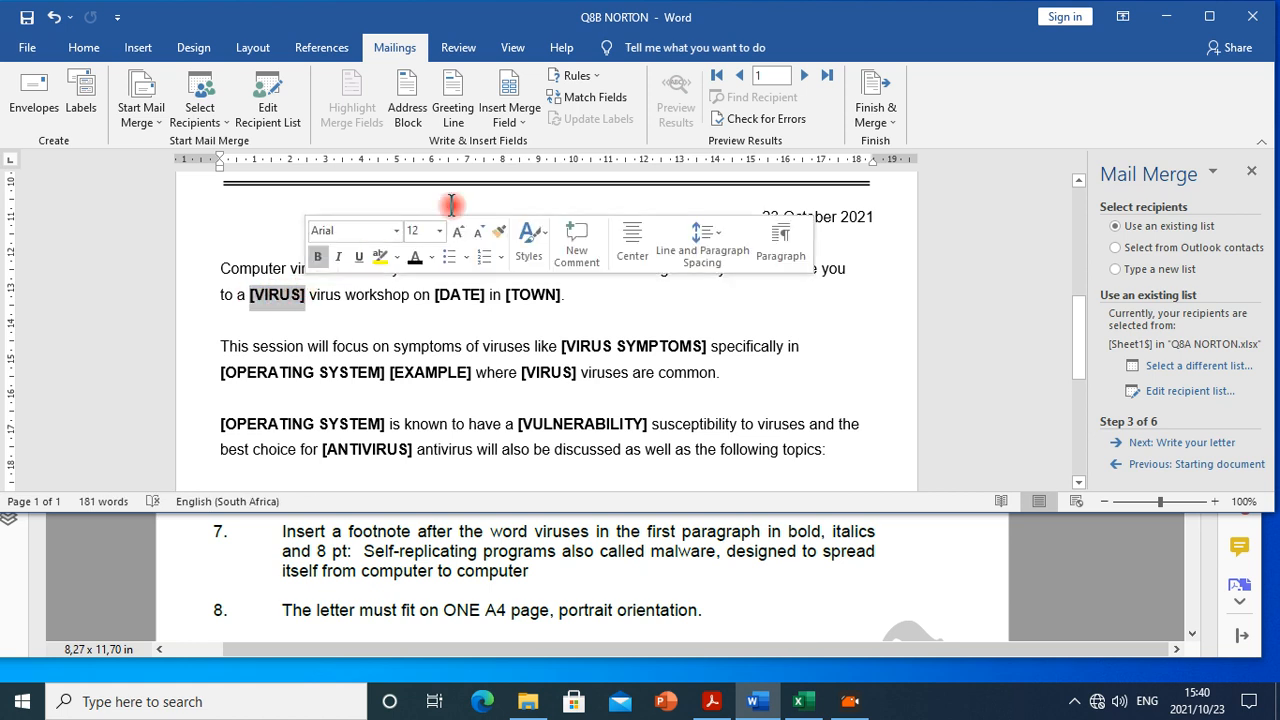
click(497, 121)
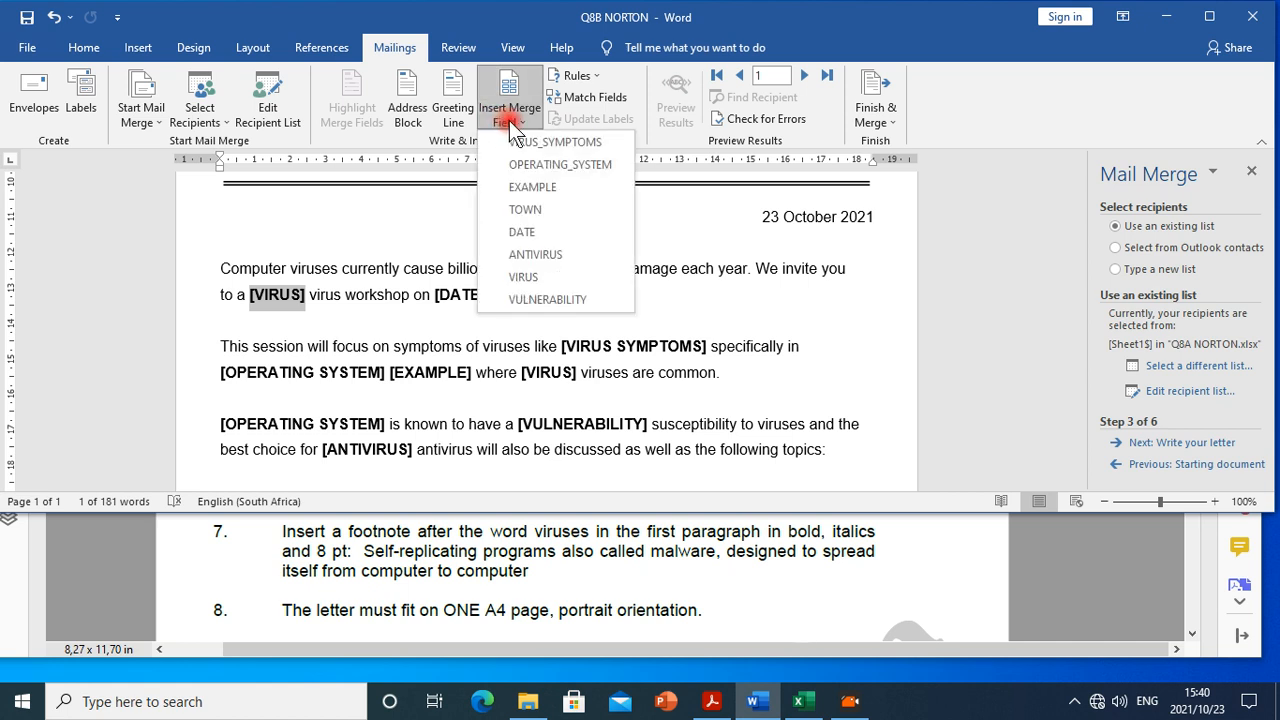
click(535, 279)
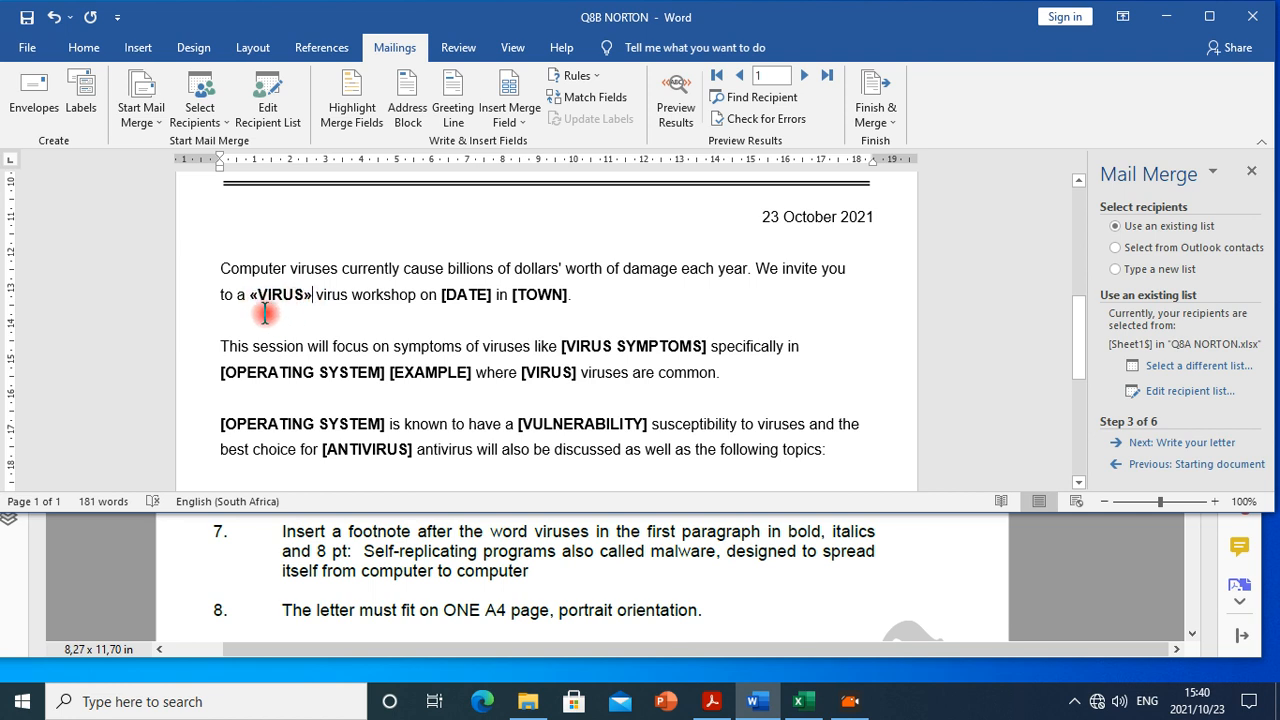
Replace the [DATE] and [TOWN] placeholders in the first paragraph with the DATE and TOWN merge fields.
drag(443, 296, 481, 291)
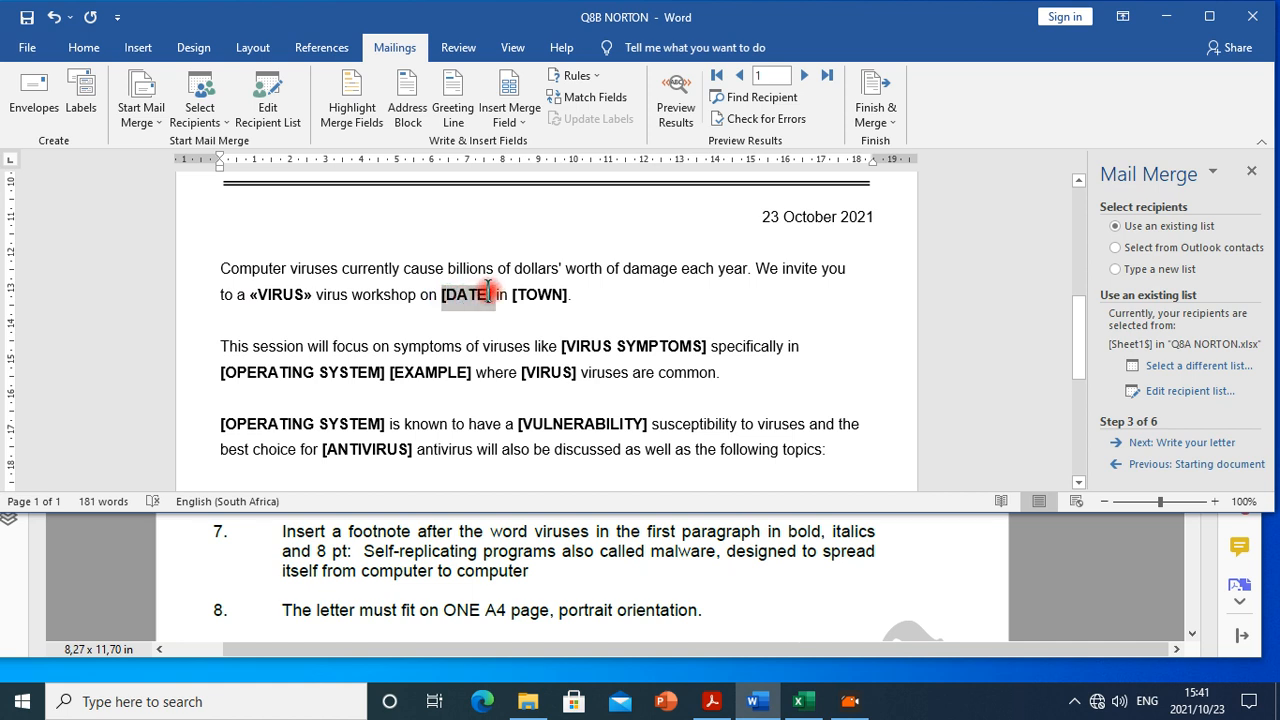
drag(491, 299, 492, 298)
click(510, 112)
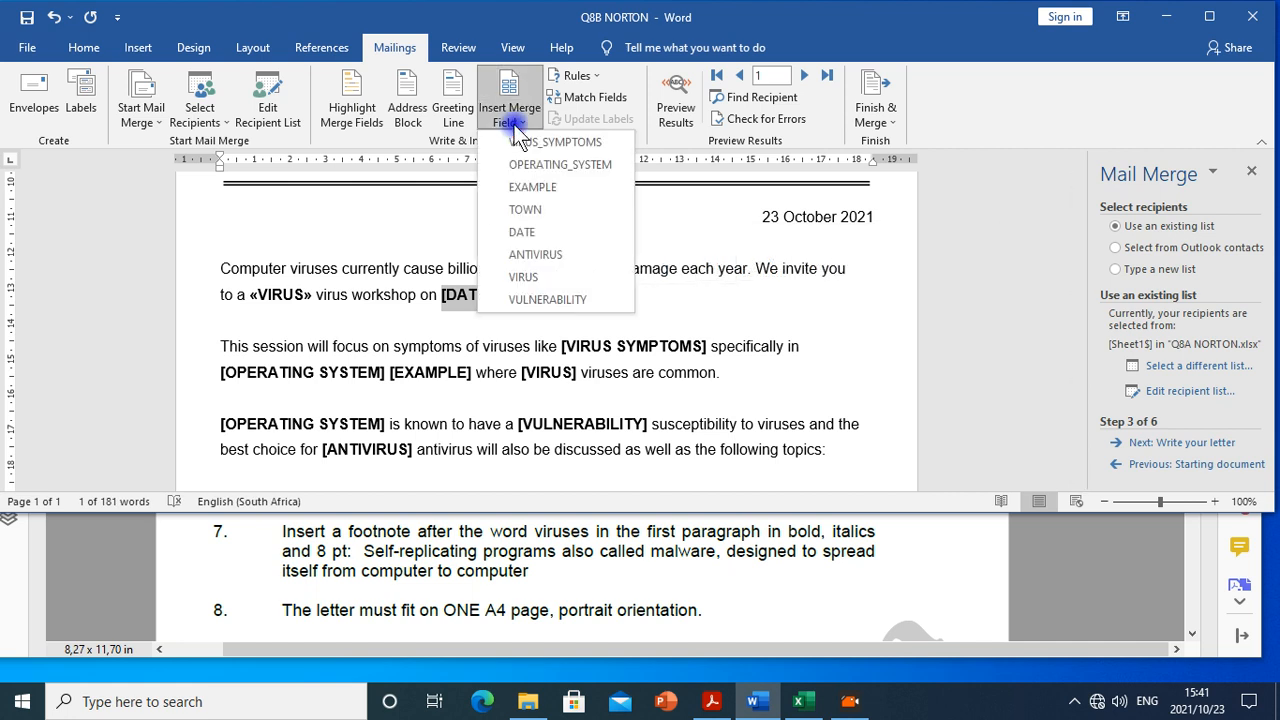
click(525, 232)
drag(519, 298, 554, 288)
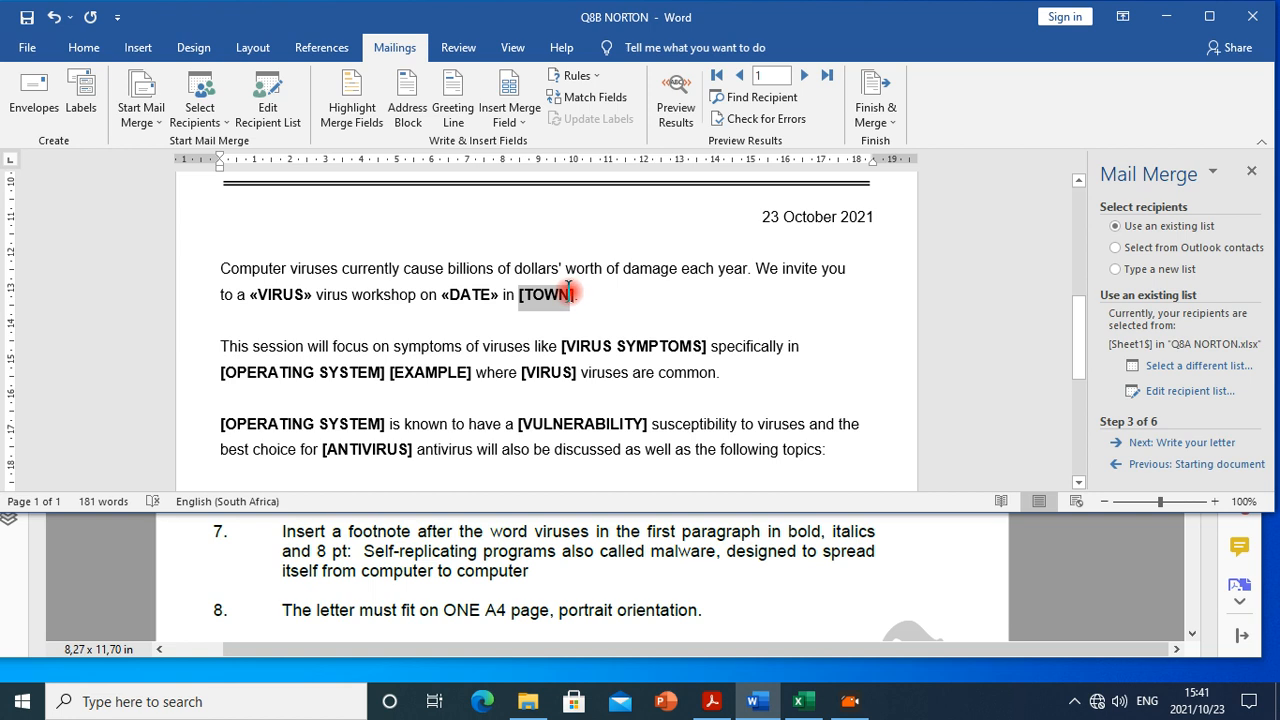
click(528, 124)
click(547, 207)
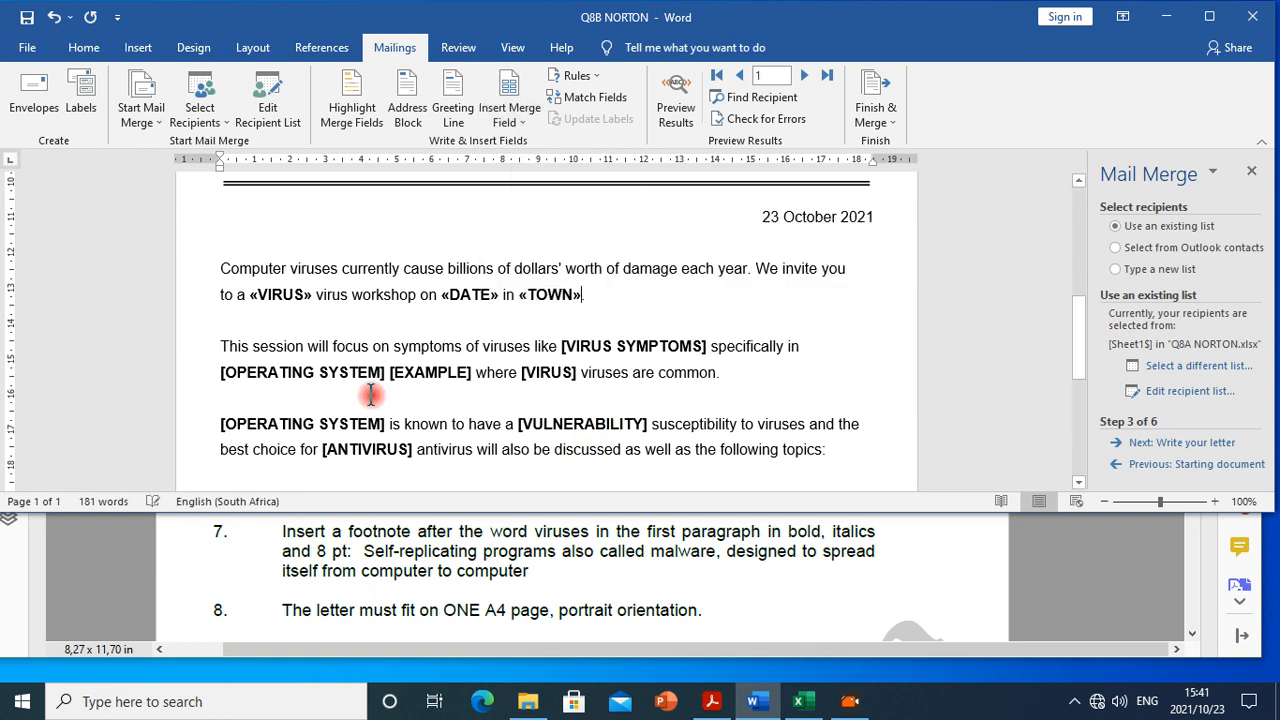
Replace the [VIRUS SYMPTOMS] placeholder in the second paragraph with the VIRUS_SYMPTOMS merge field.
drag(563, 350, 706, 348)
click(559, 352)
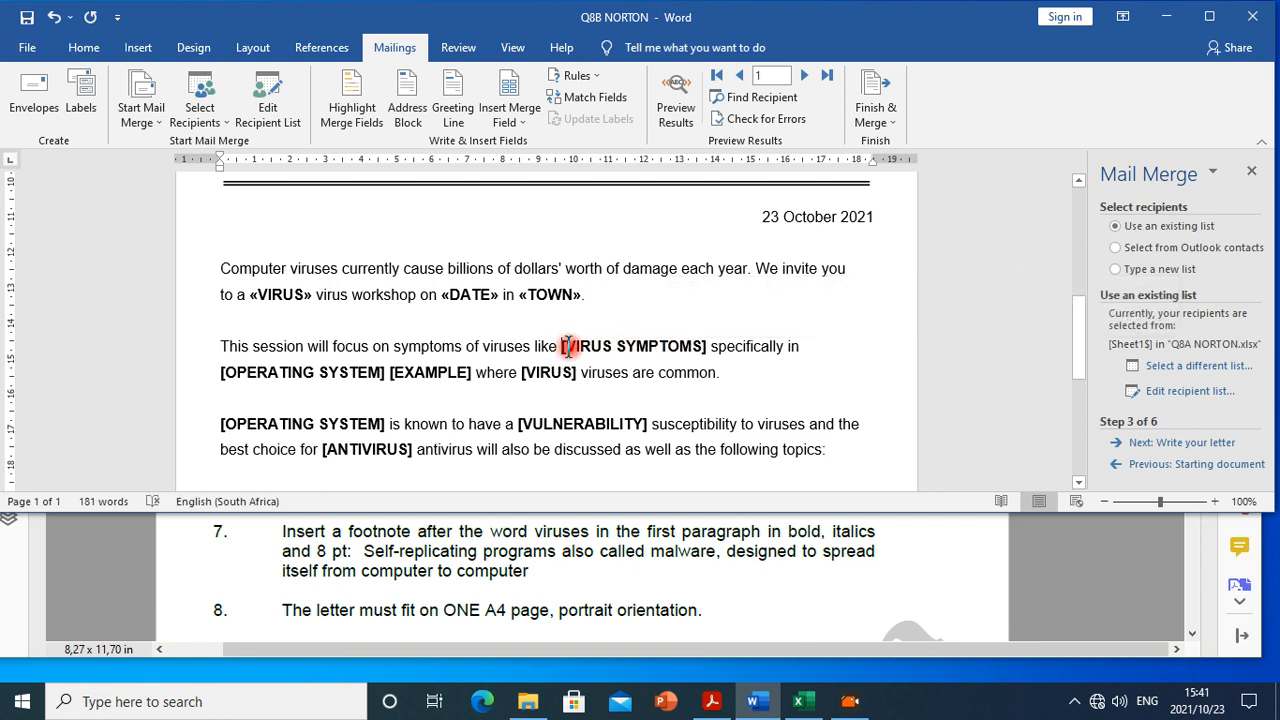
drag(565, 348, 703, 344)
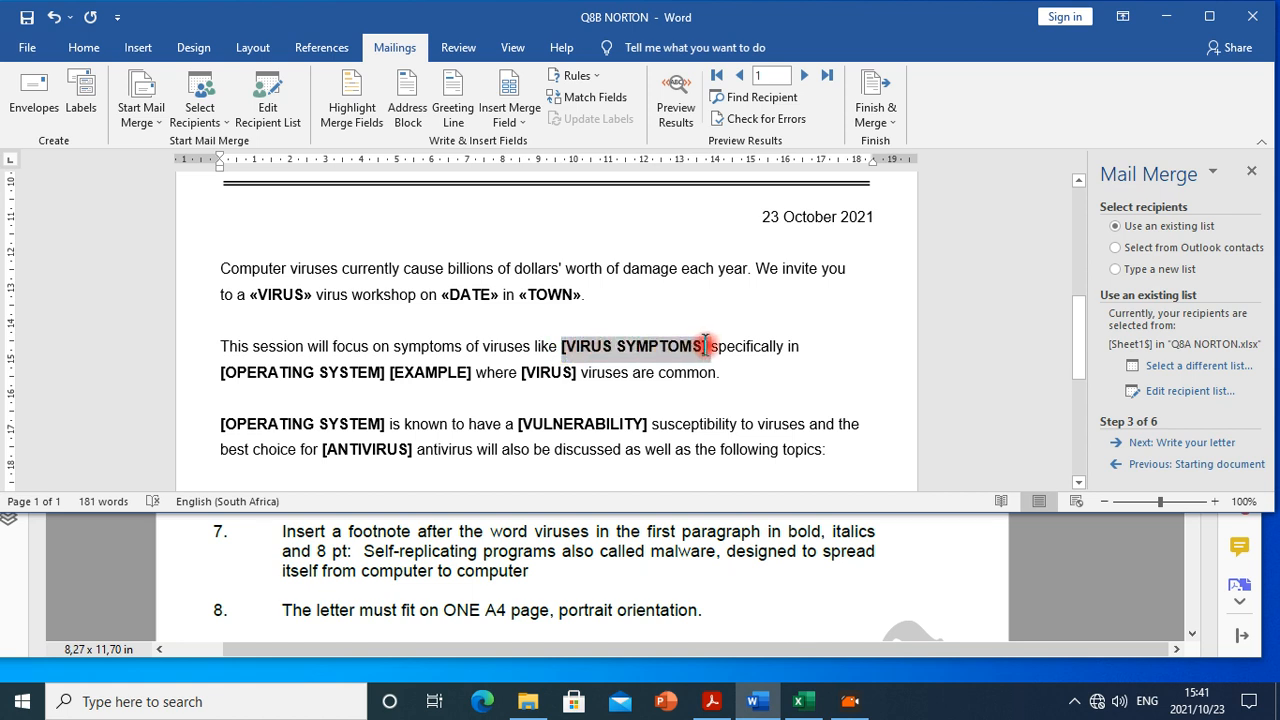
drag(706, 348, 706, 348)
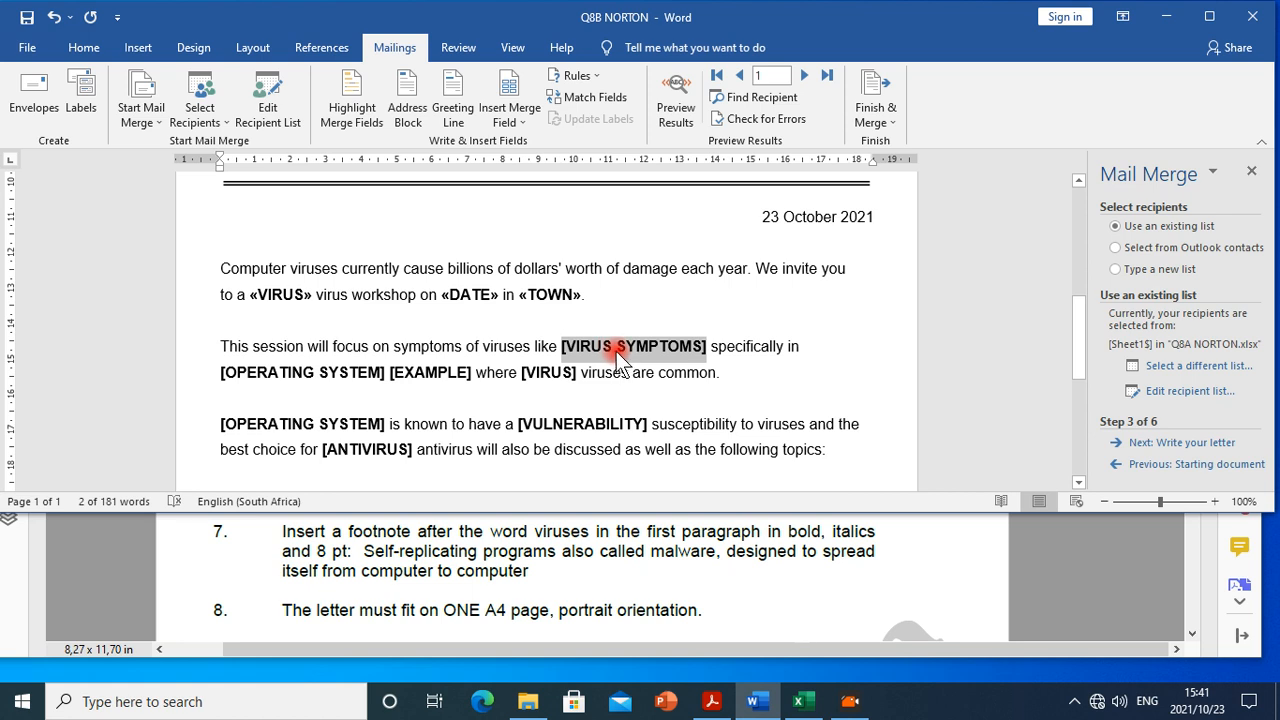
click(524, 122)
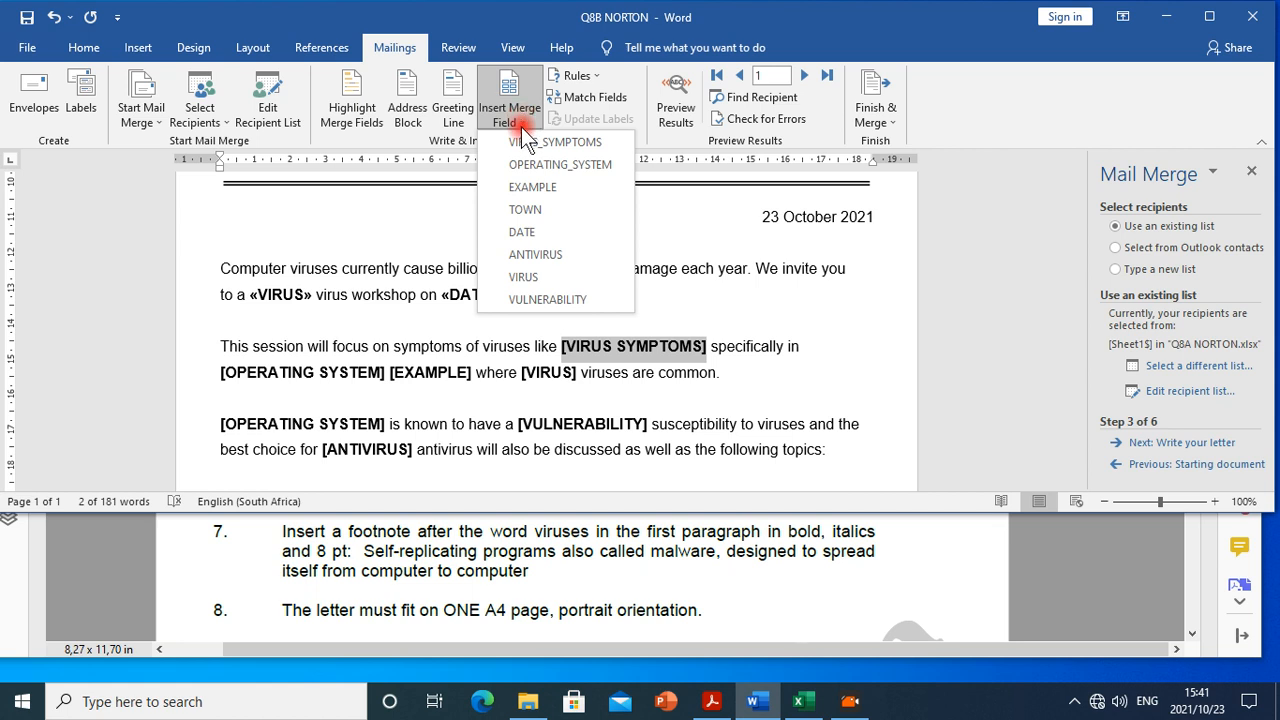
click(540, 145)
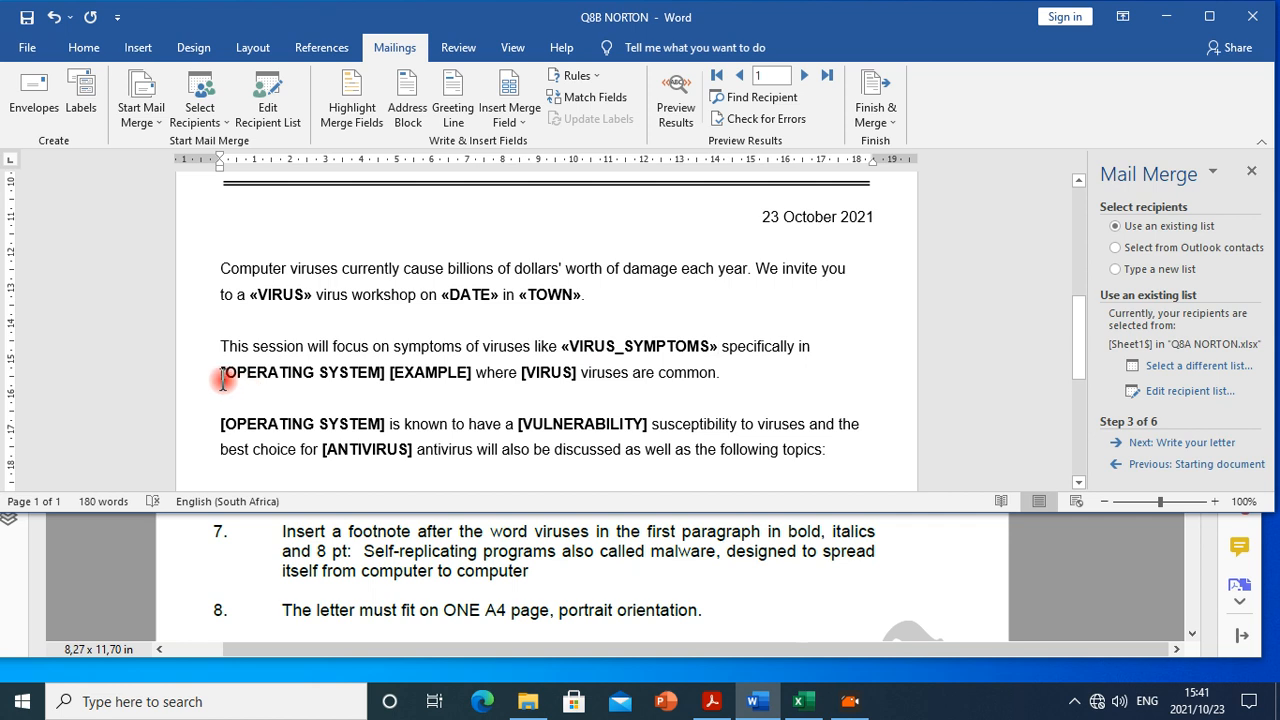
Replace the [OPERATING SYSTEM] and [EXAMPLE] placeholders in the second paragraph with the OPERATING_SYSTEM and EXAMPLE merge fields.
drag(221, 374, 386, 378)
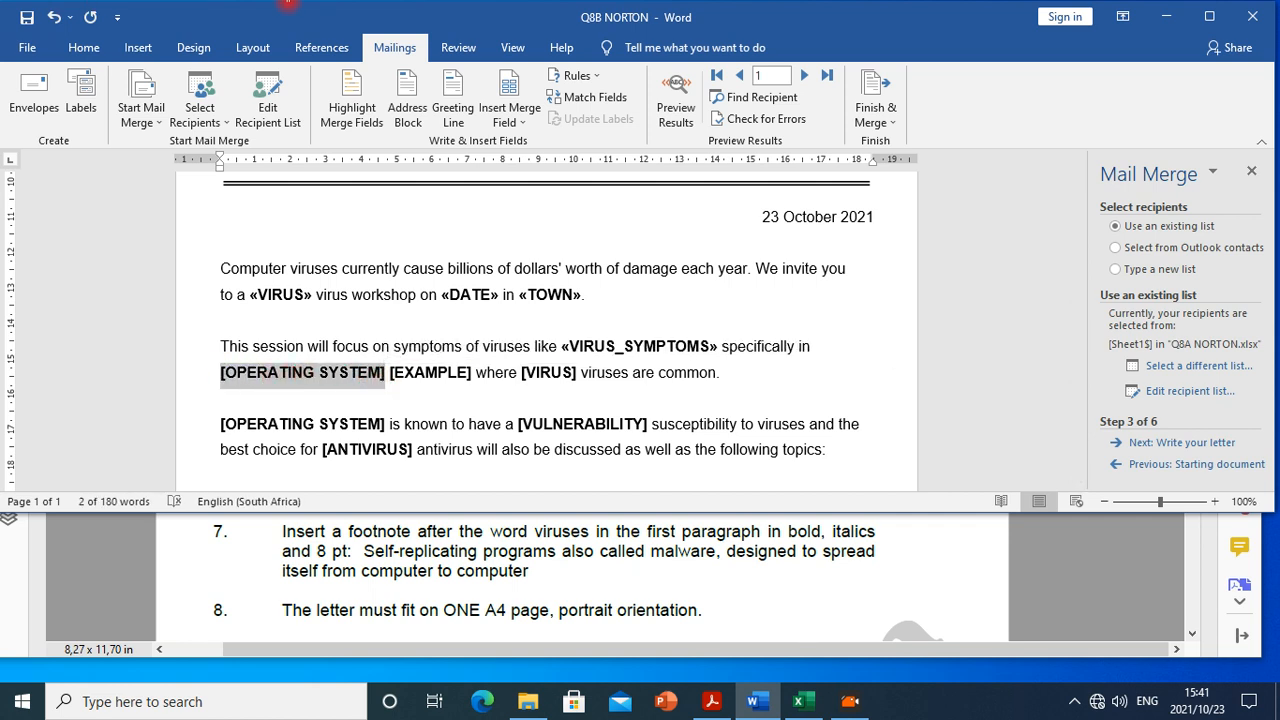
click(515, 122)
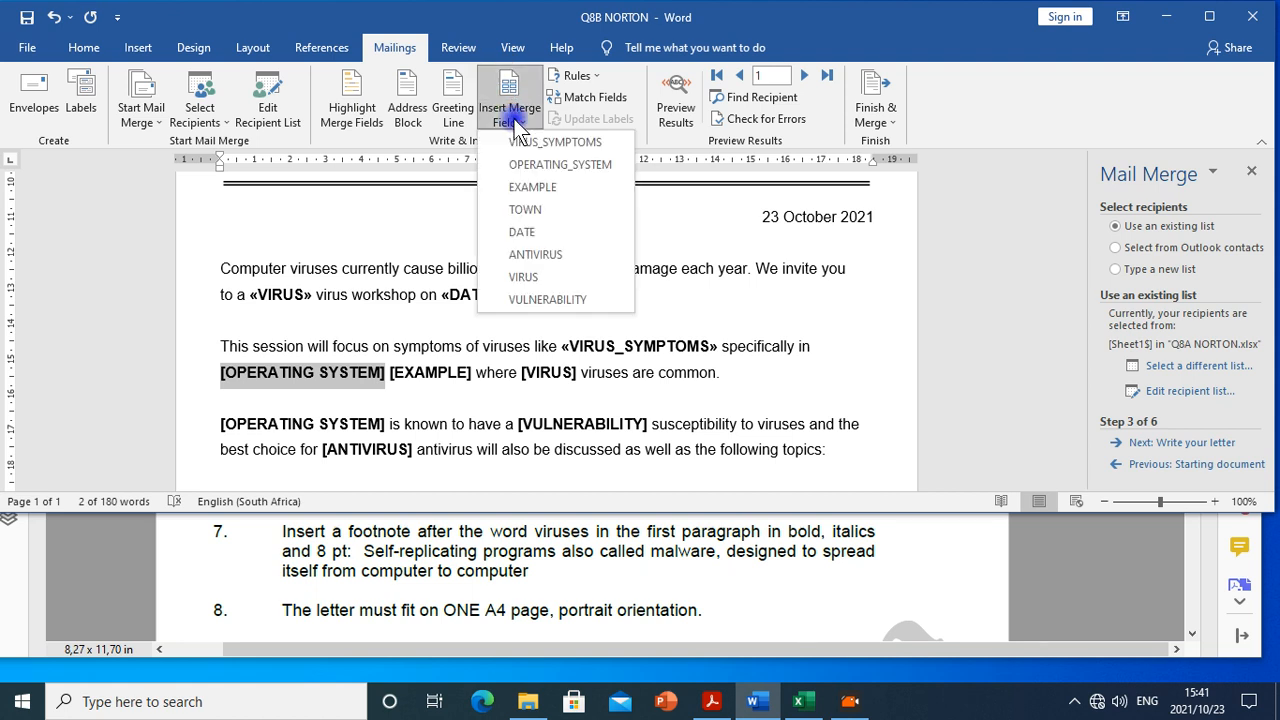
click(550, 163)
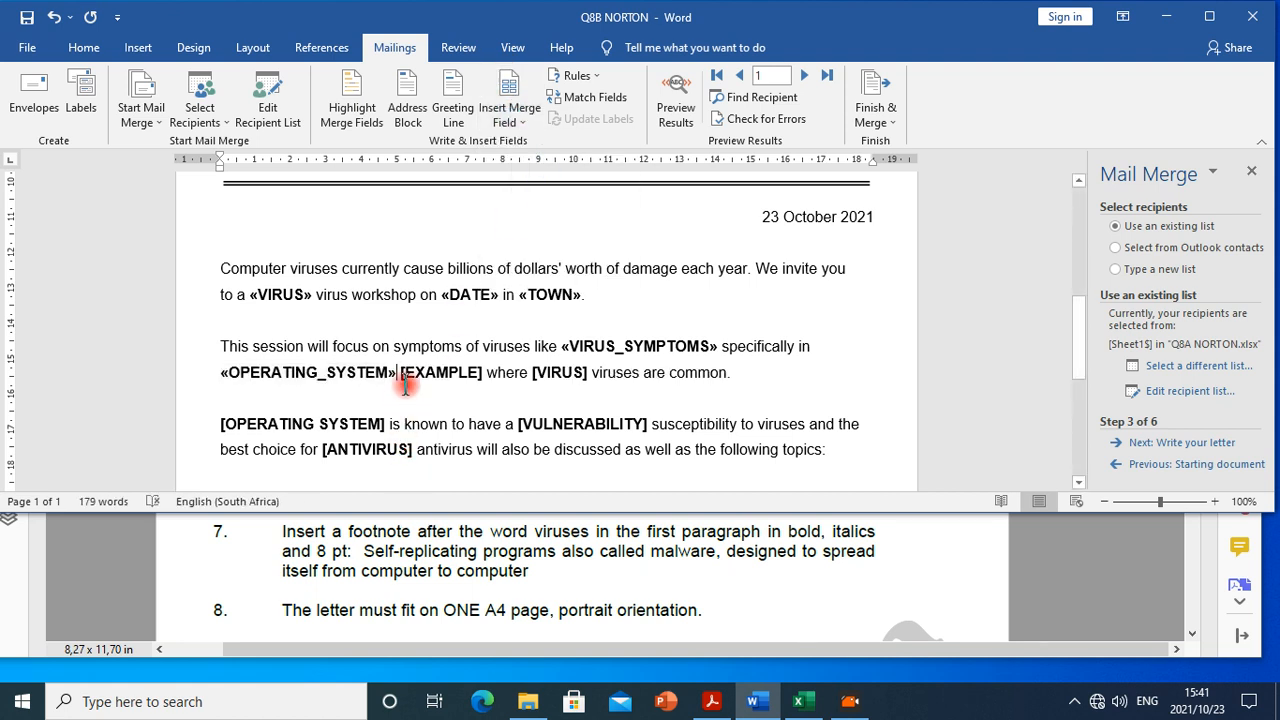
drag(406, 376, 484, 368)
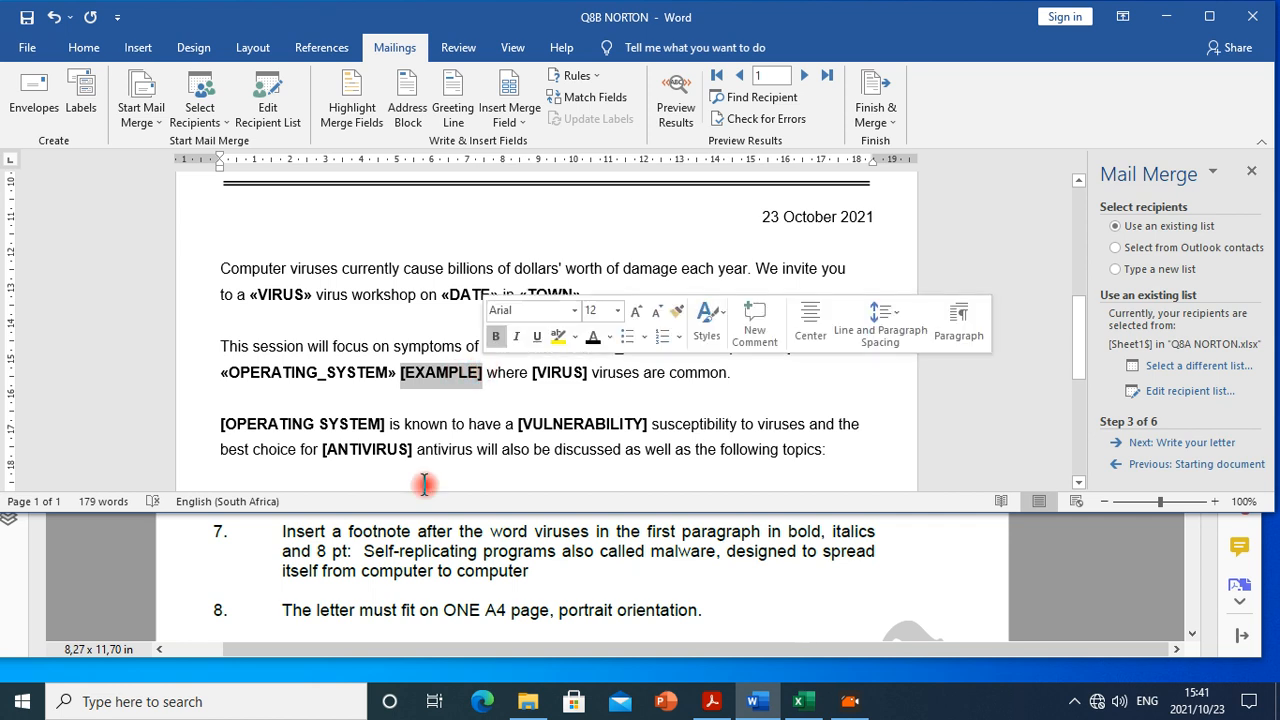
click(535, 130)
click(529, 191)
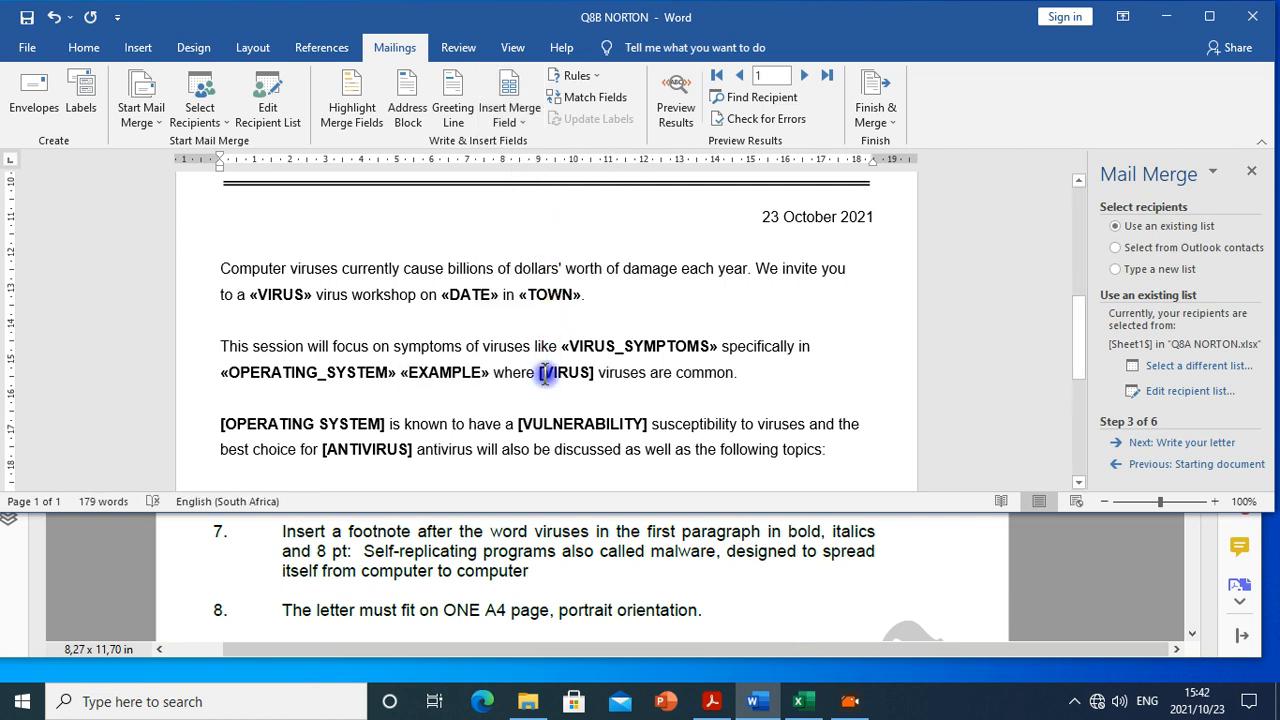
Replace the [VIRUS] placeholder at the end of the second paragraph with the VIRUS merge field.
drag(543, 374, 593, 368)
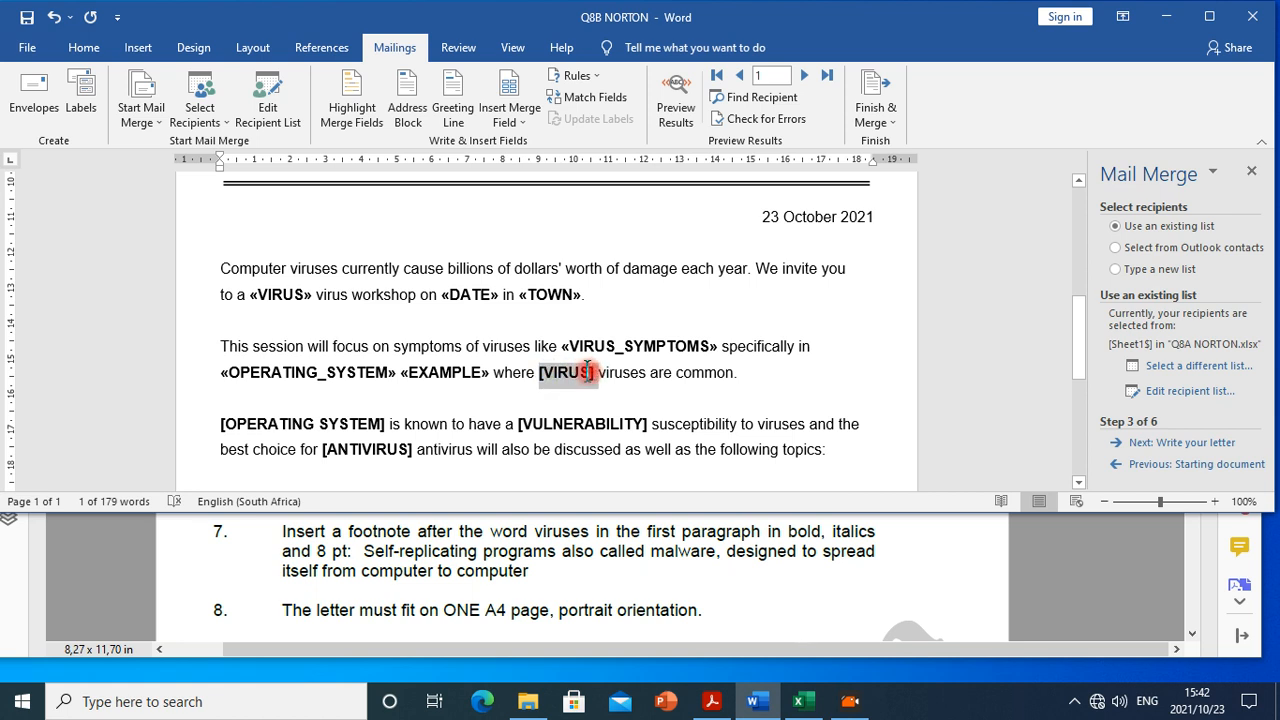
click(512, 115)
click(536, 276)
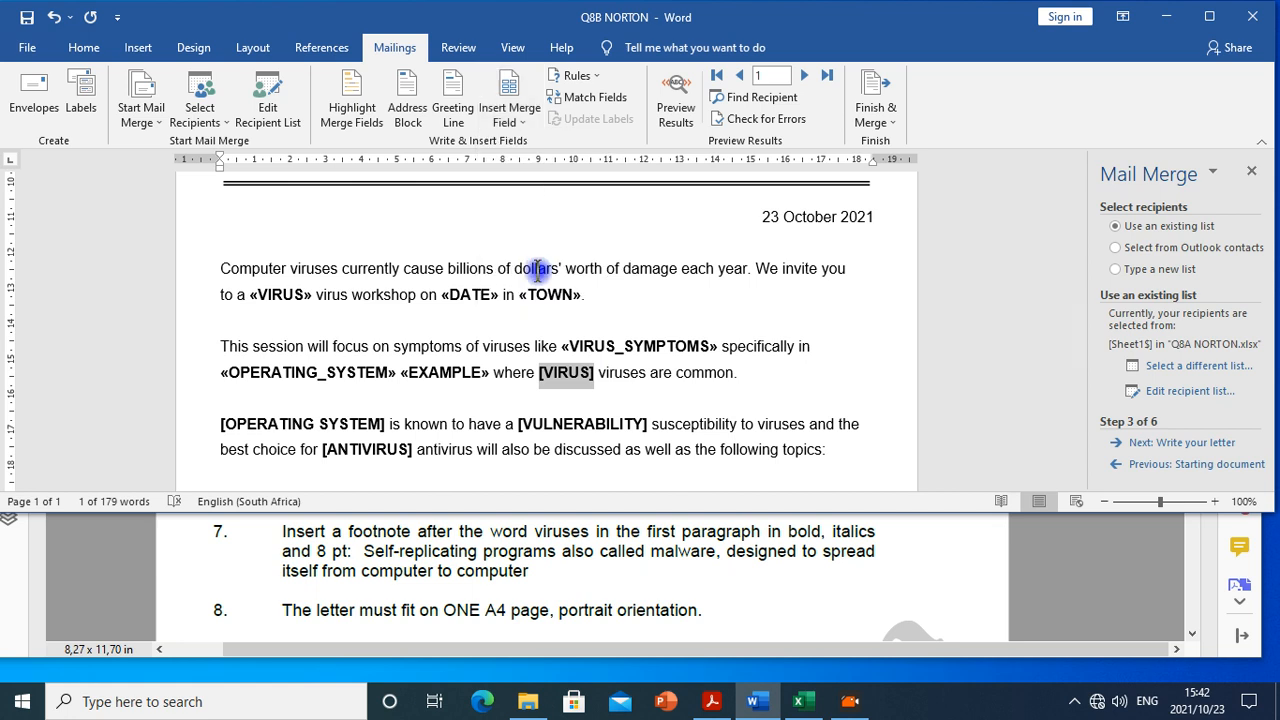
Replace the [OPERATING SYSTEM] and [VULNERABILITY] placeholders in the third paragraph with the OPERATING_SYSTEM and VULNERABILITY merge fields.
drag(221, 426, 403, 430)
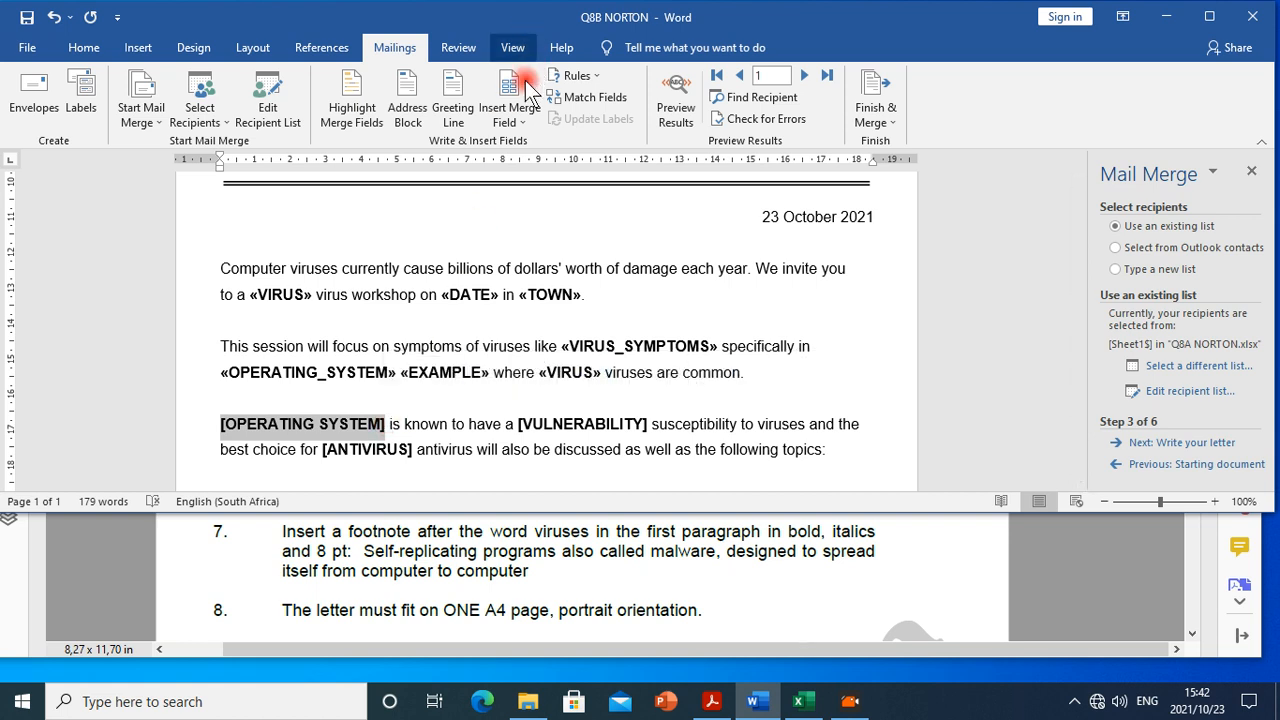
click(515, 113)
click(549, 164)
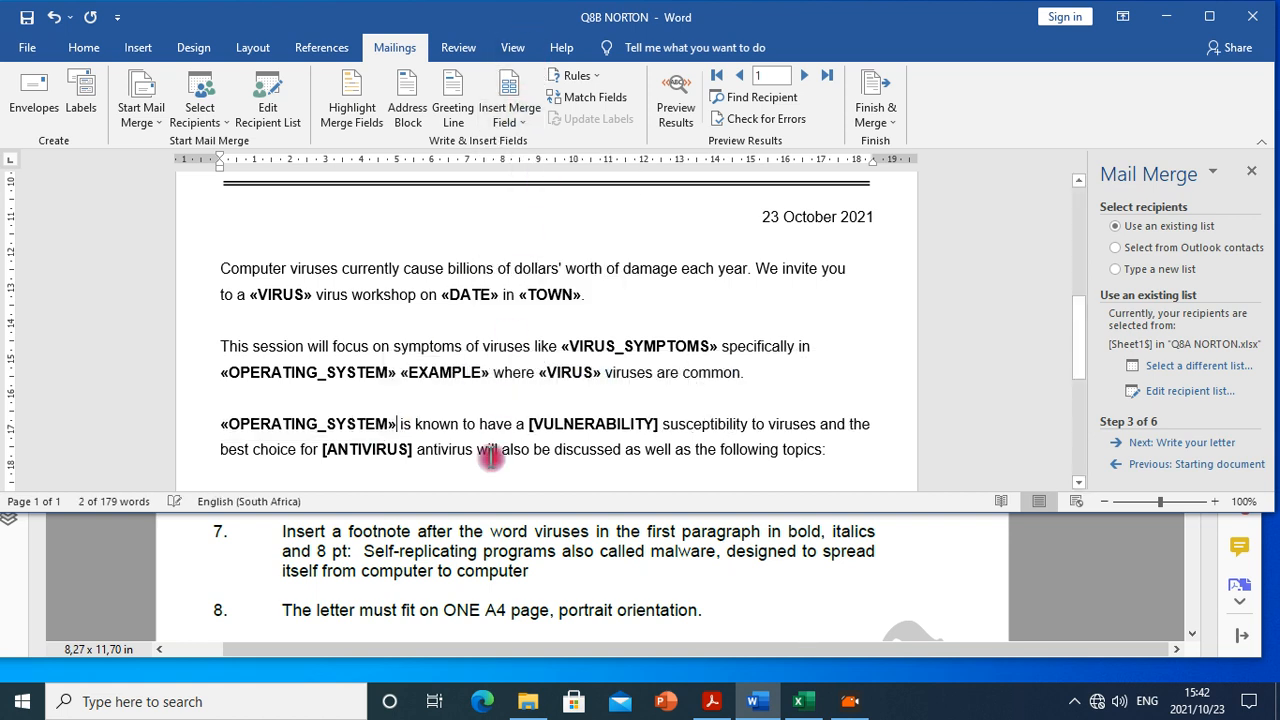
drag(533, 426, 655, 424)
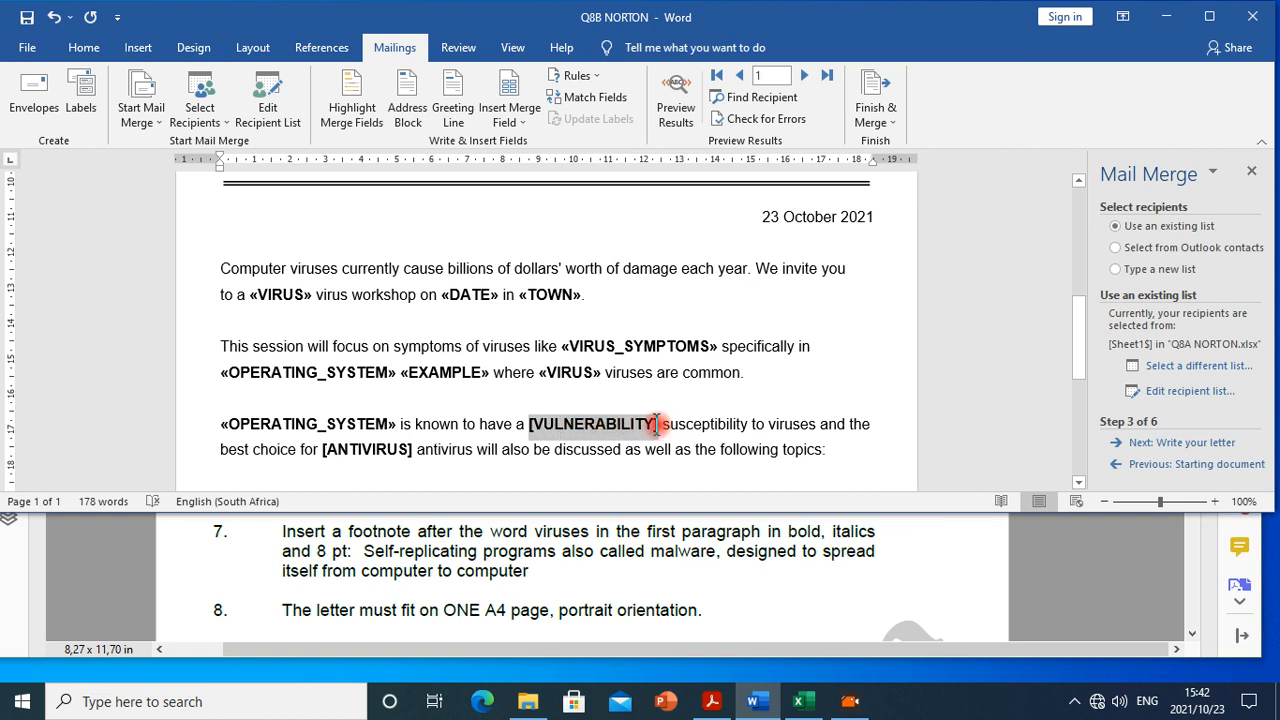
click(515, 115)
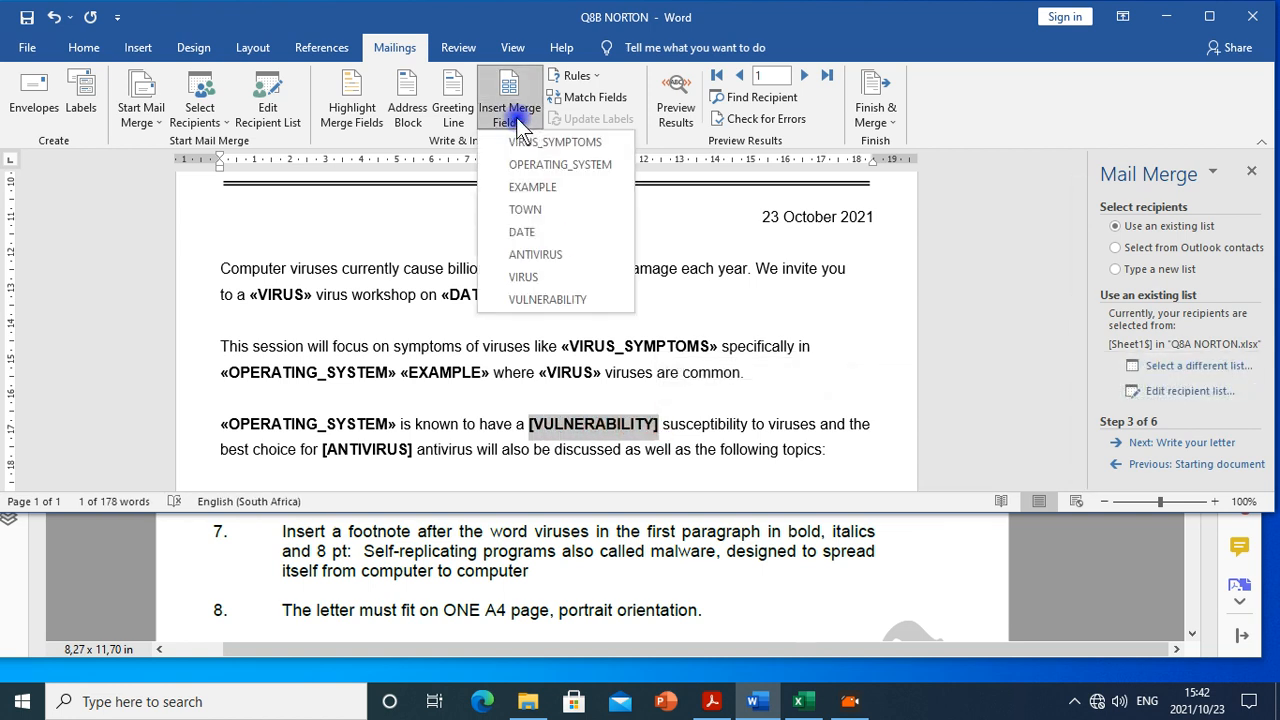
click(505, 370)
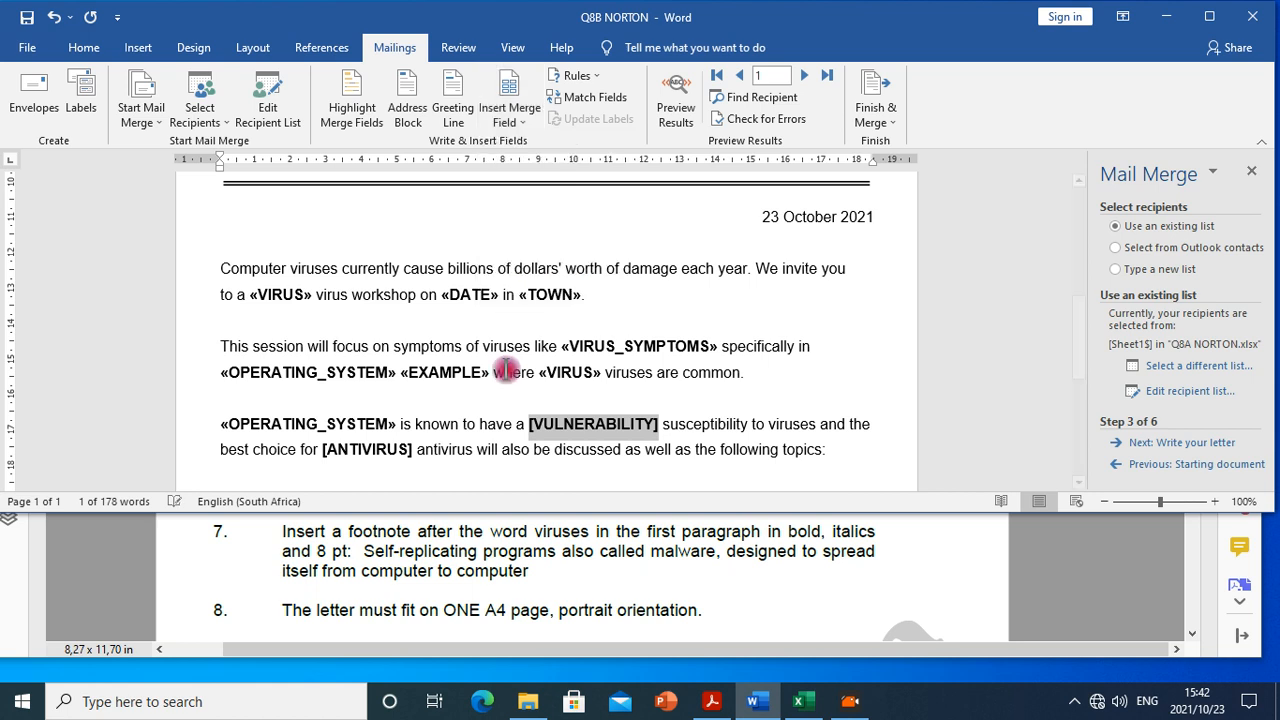
Replace the [ANTIVIRUS] placeholder in the third paragraph with the ANTIVIRUS merge field.
drag(324, 477, 410, 477)
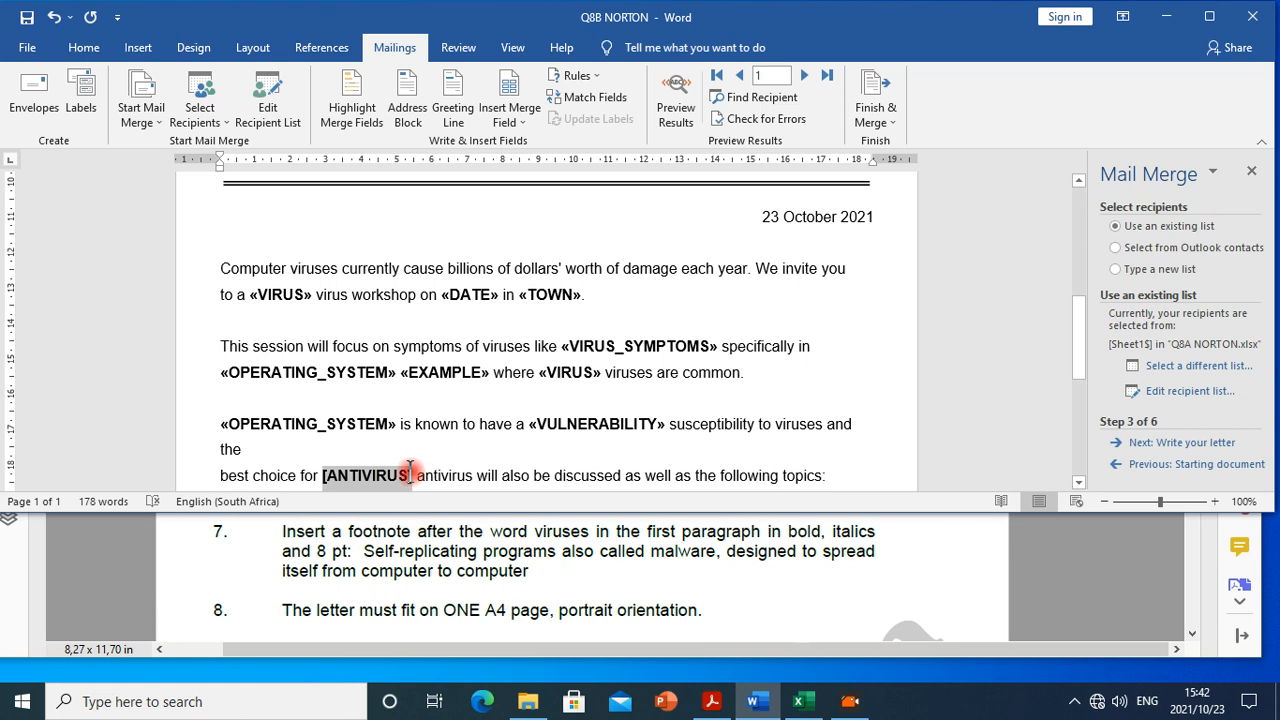
click(510, 118)
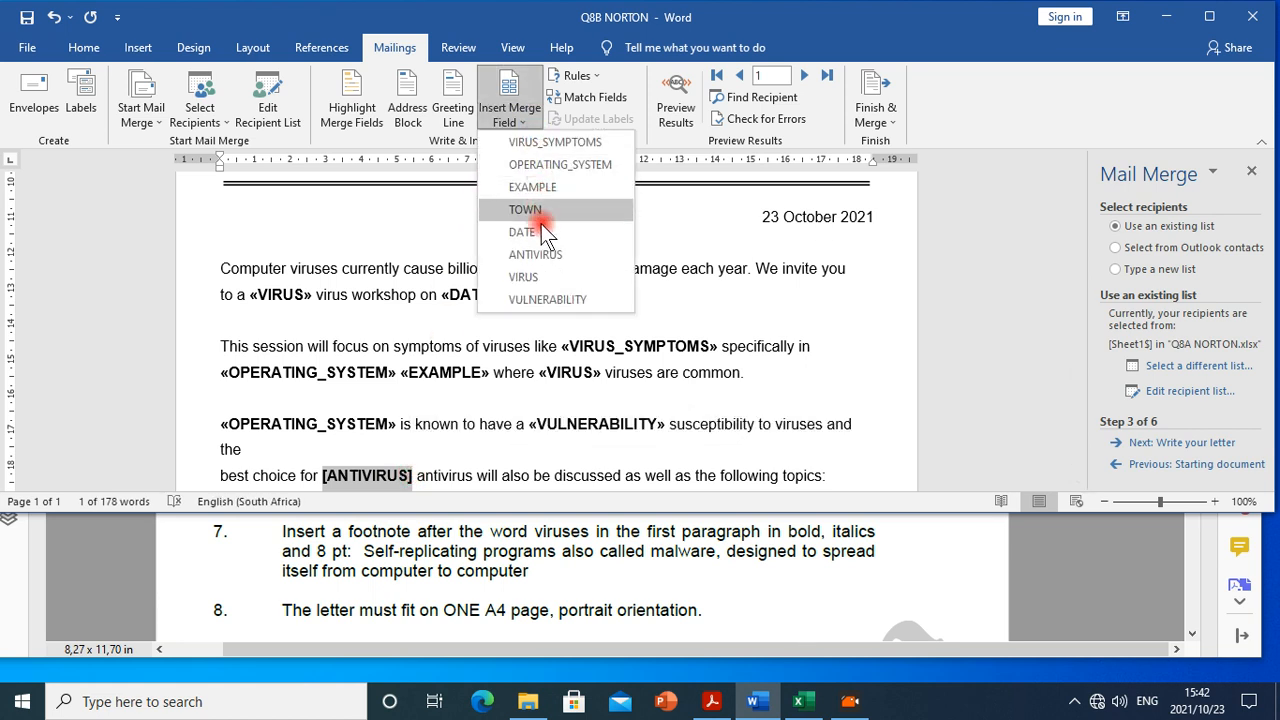
click(542, 256)
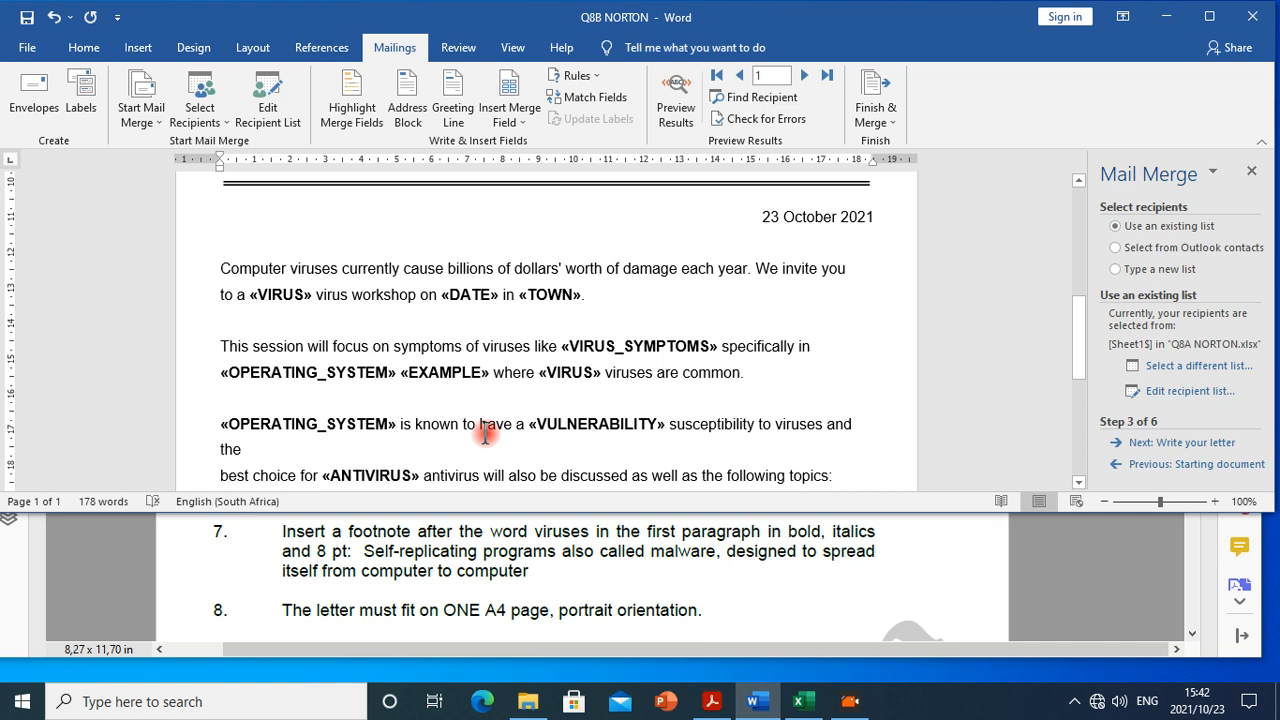
Review the letter's merge fields and check the line spacing of the topics table.
scroll(485, 432, down, 6)
scroll(540, 360, up, 5)
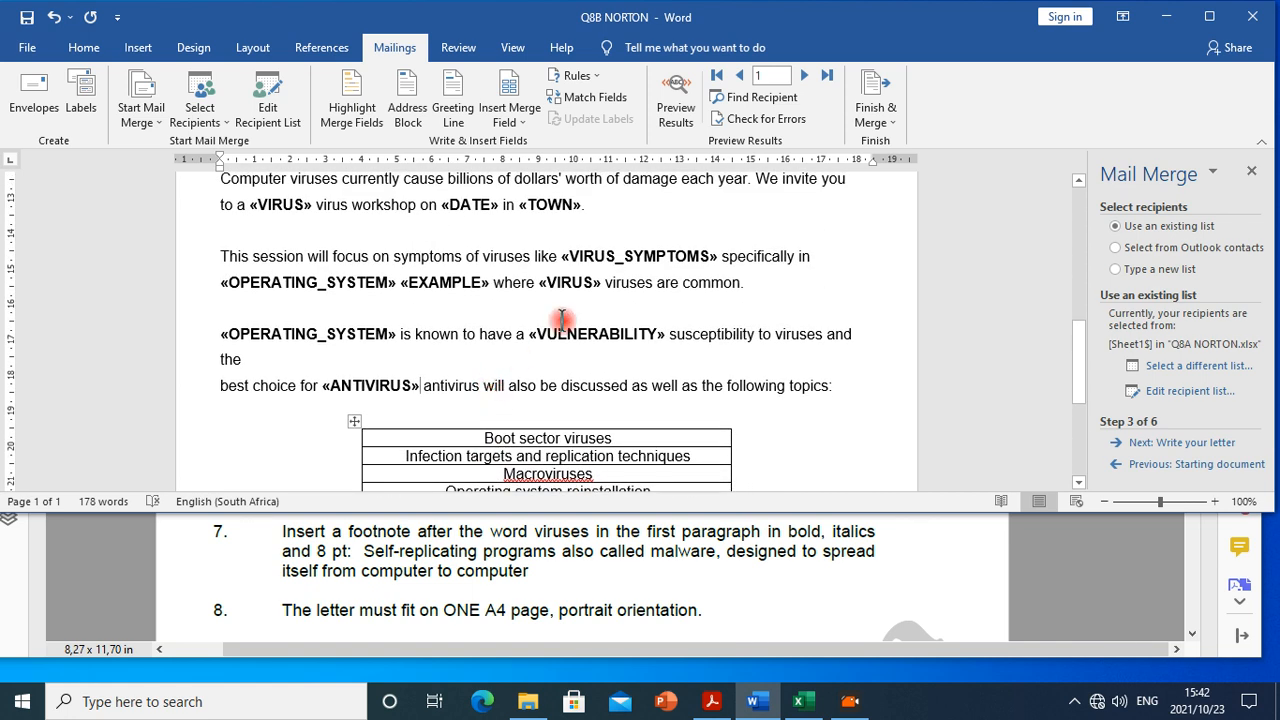
scroll(559, 290, up, 5)
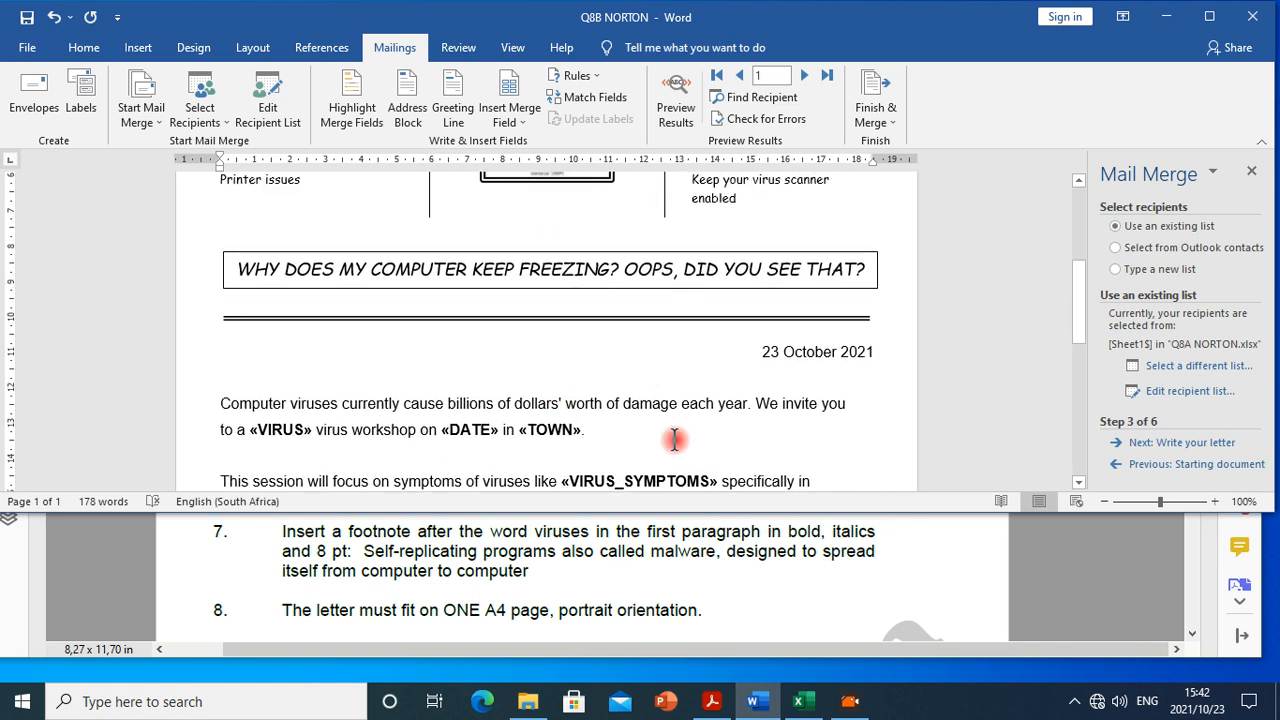
scroll(640, 405, down, 4)
scroll(622, 402, down, 4)
scroll(565, 345, down, 1)
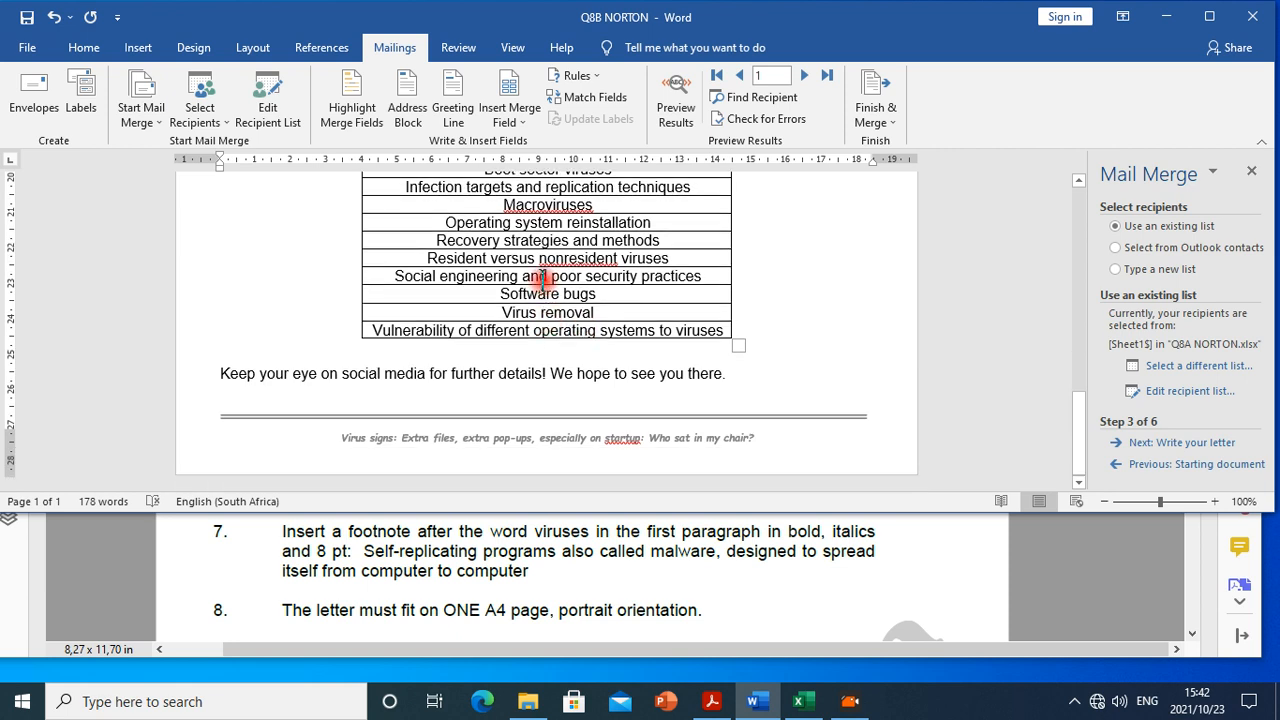
click(542, 280)
scroll(543, 284, up, 3)
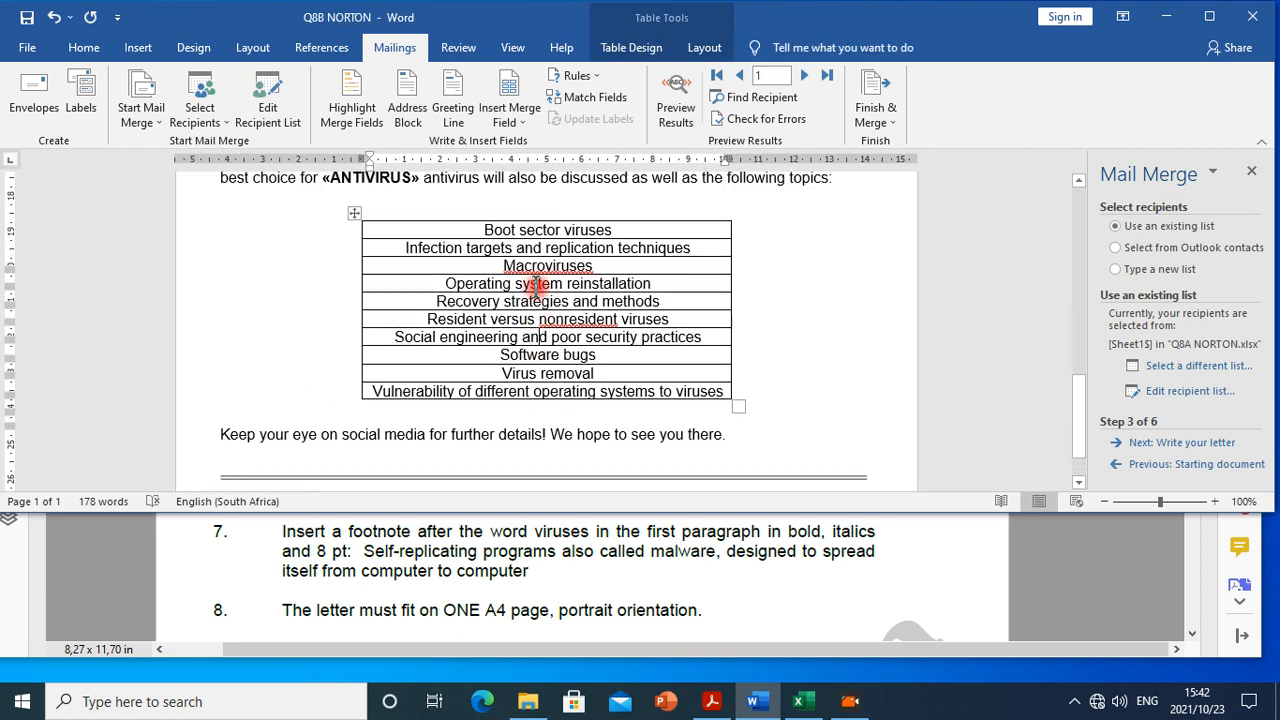
click(355, 289)
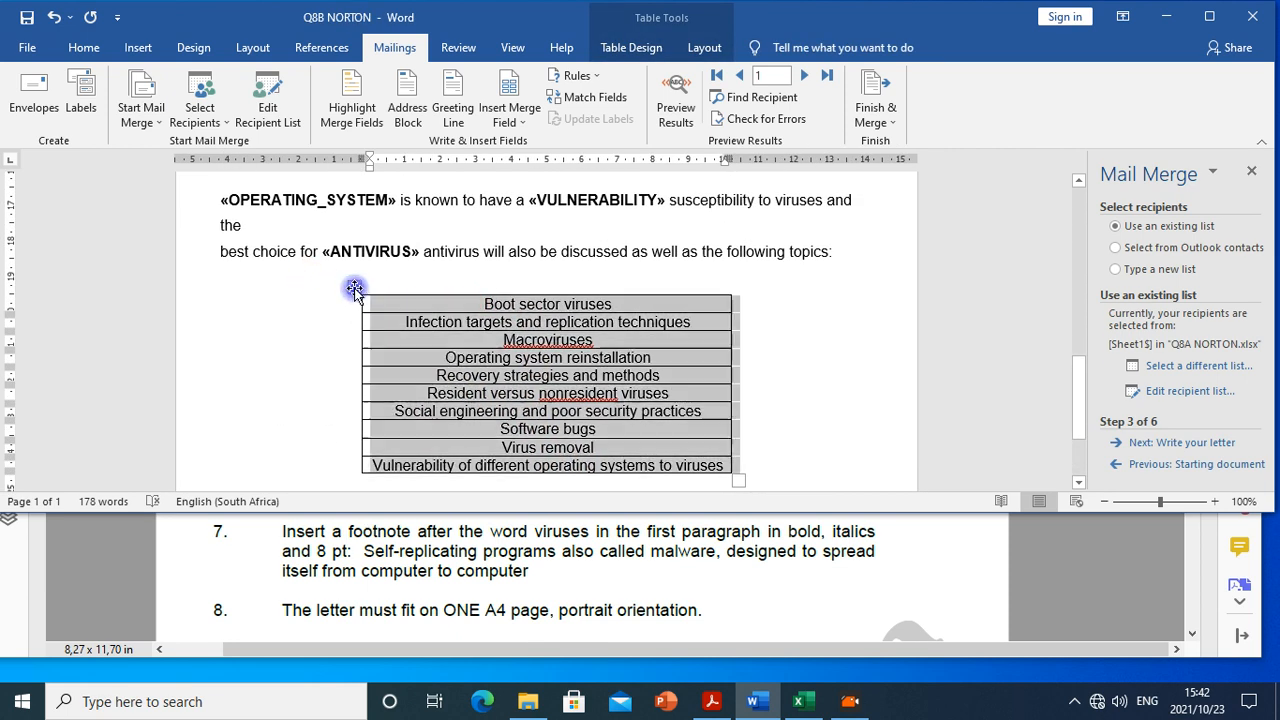
click(86, 48)
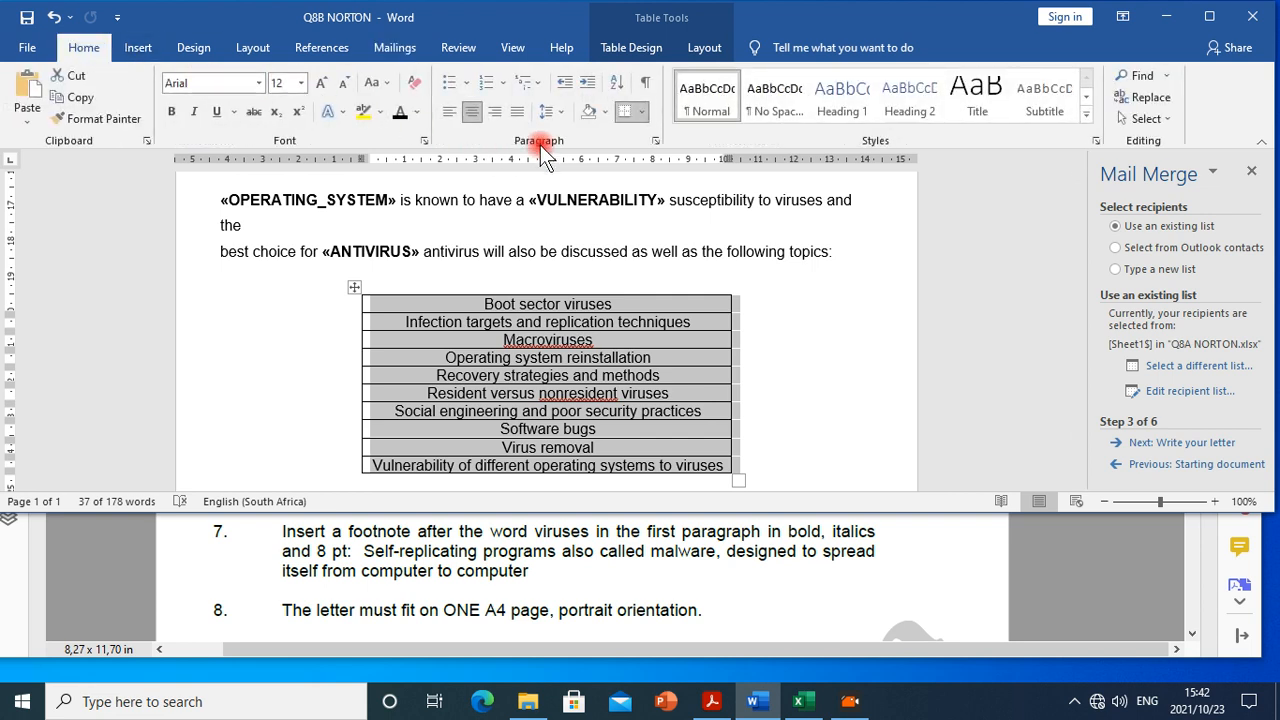
click(549, 111)
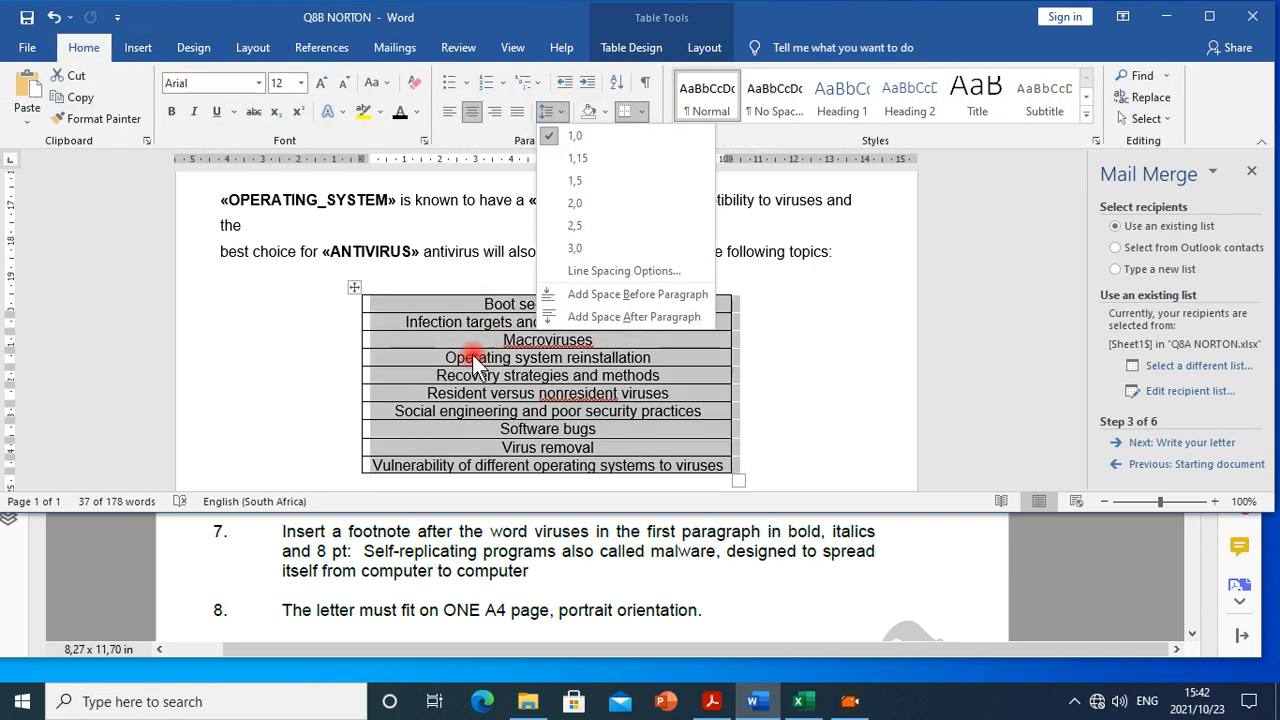
click(513, 6)
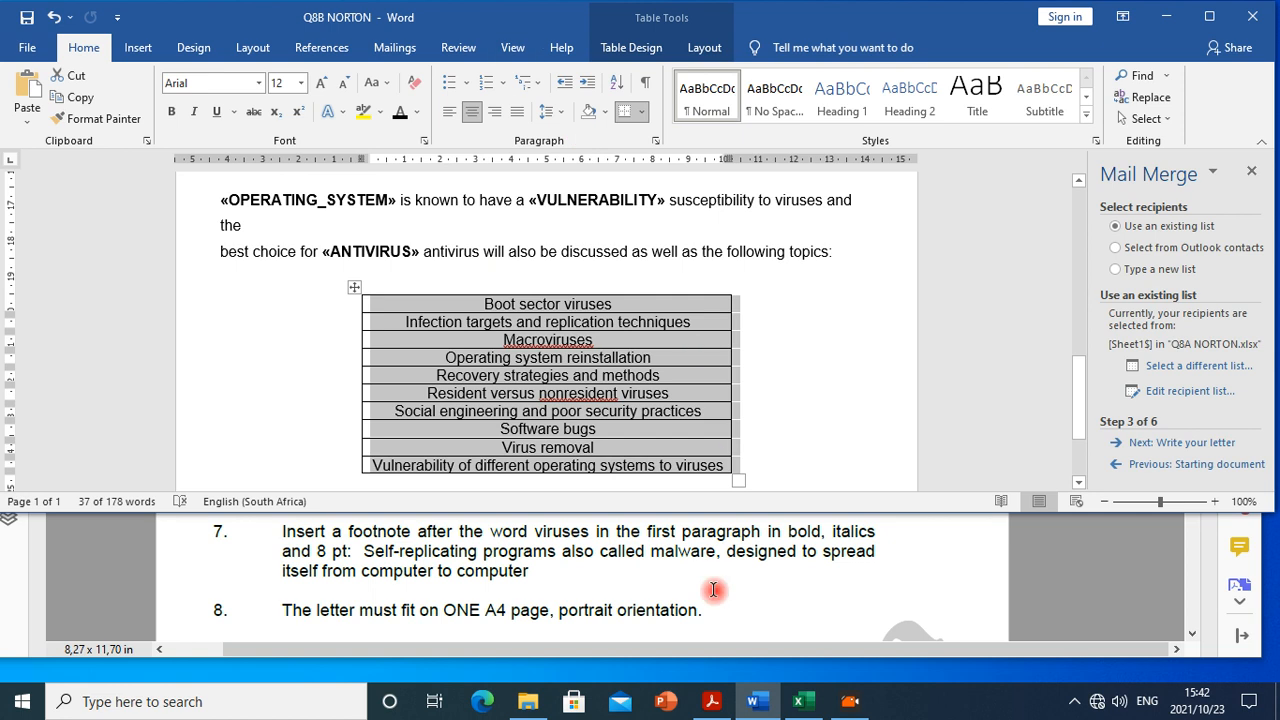
Switch to the exam PDF in Acrobat Reader and copy the footnote text from instruction 7, from "Self-replicating" to "computer to computer".
click(527, 548)
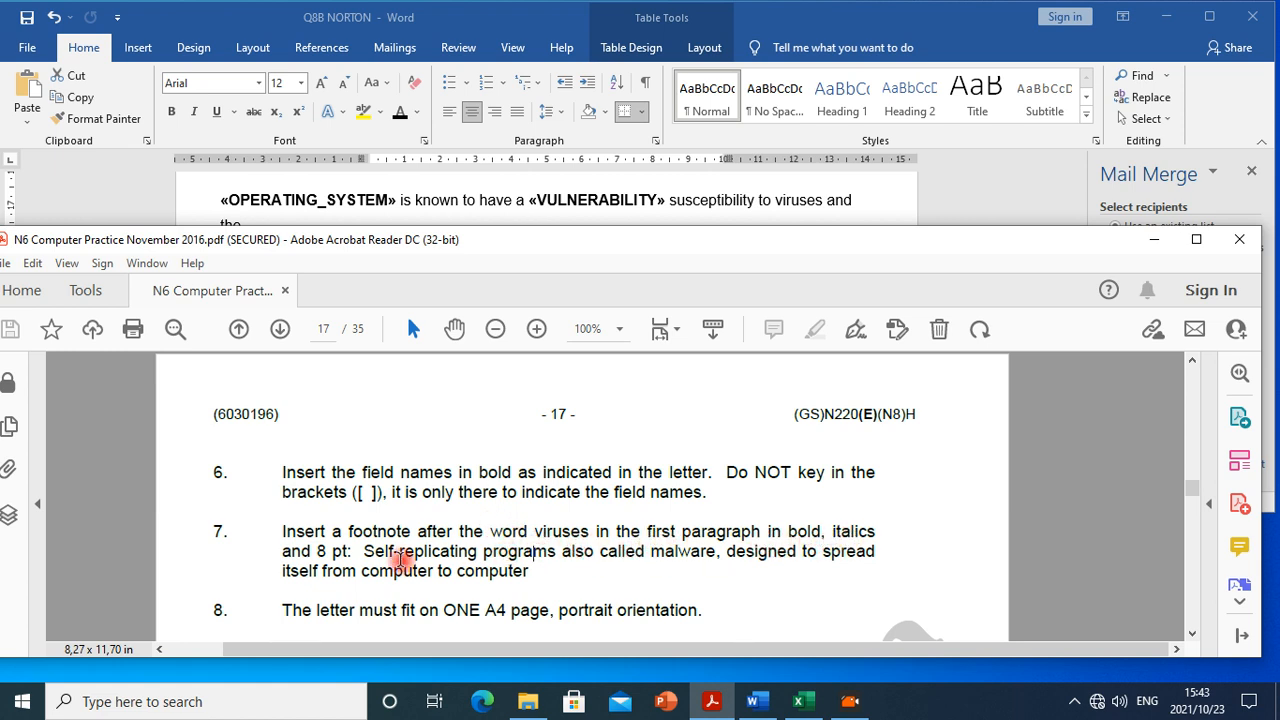
drag(395, 553, 498, 568)
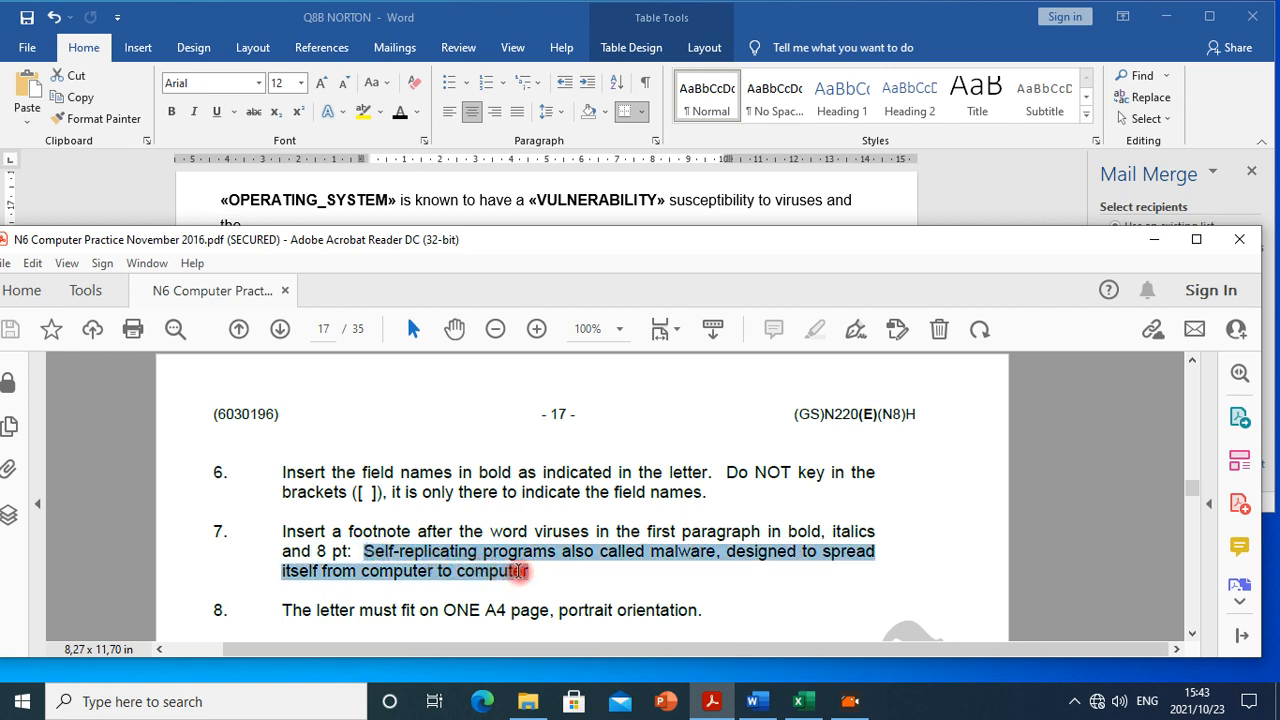
right_click(518, 571)
click(521, 597)
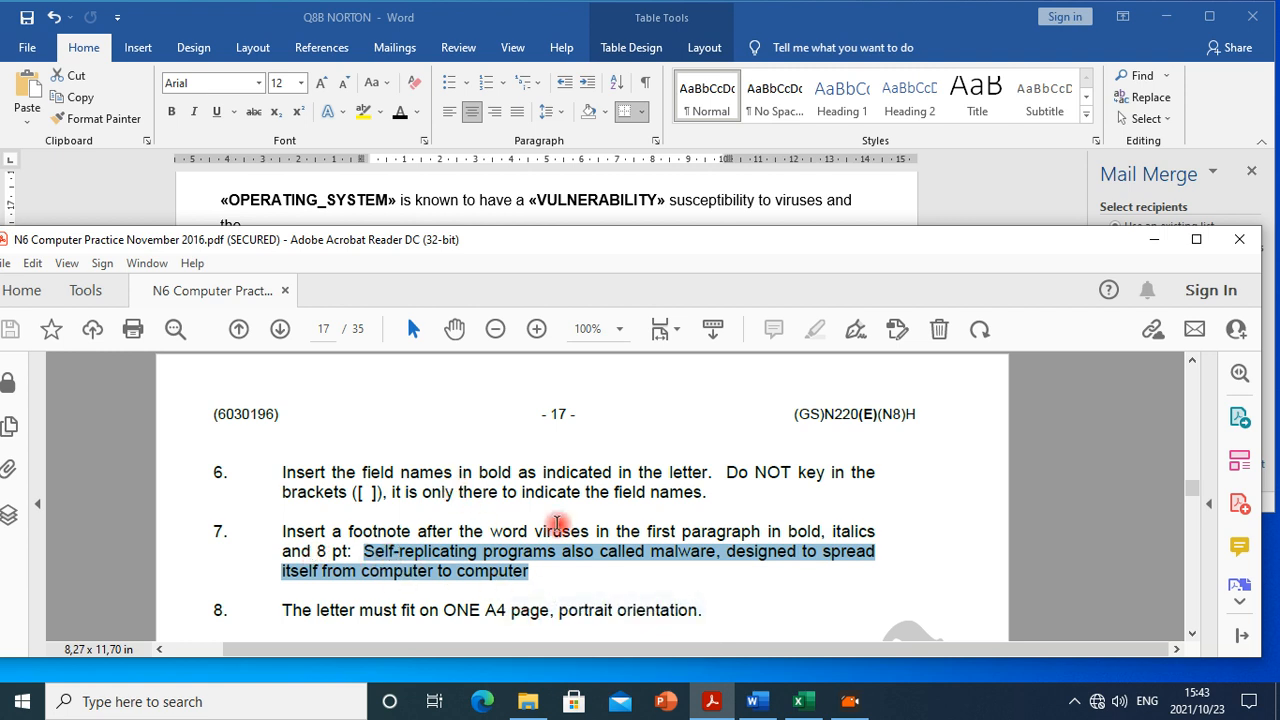
Return to the letter in Word and insert a footnote after the word "viruses" in the first paragraph.
click(540, 201)
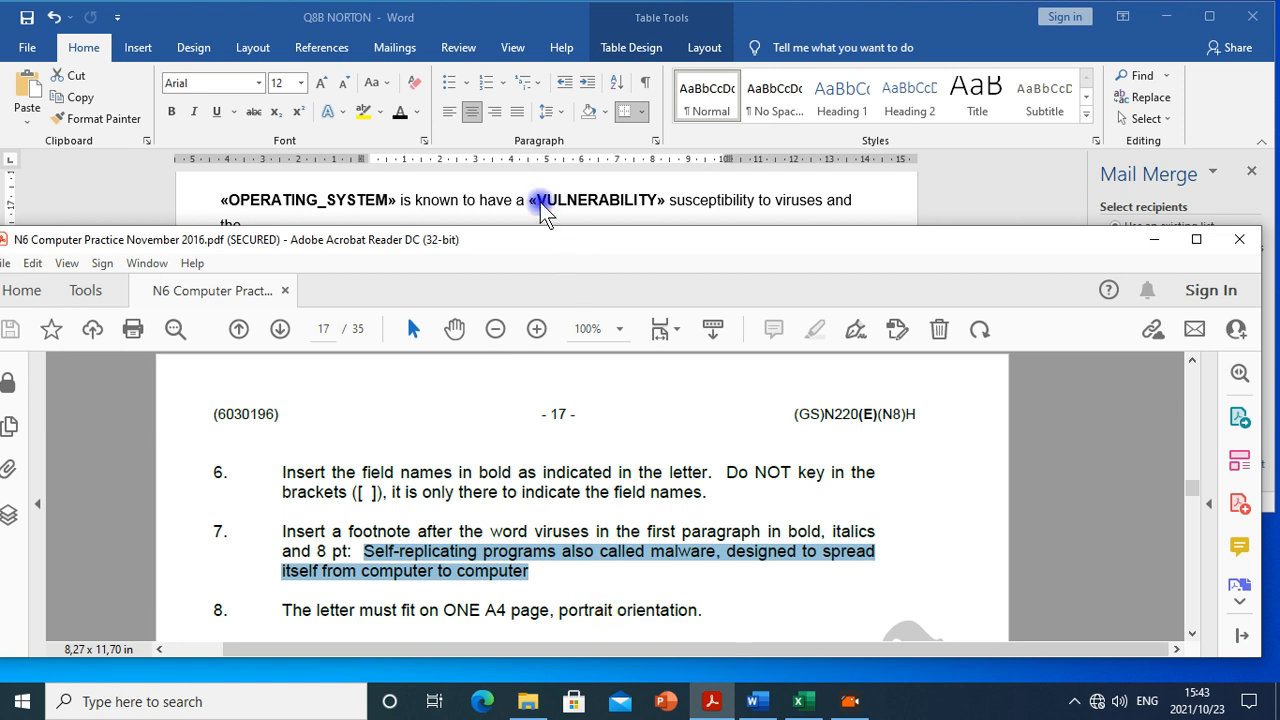
scroll(570, 390, up, 6)
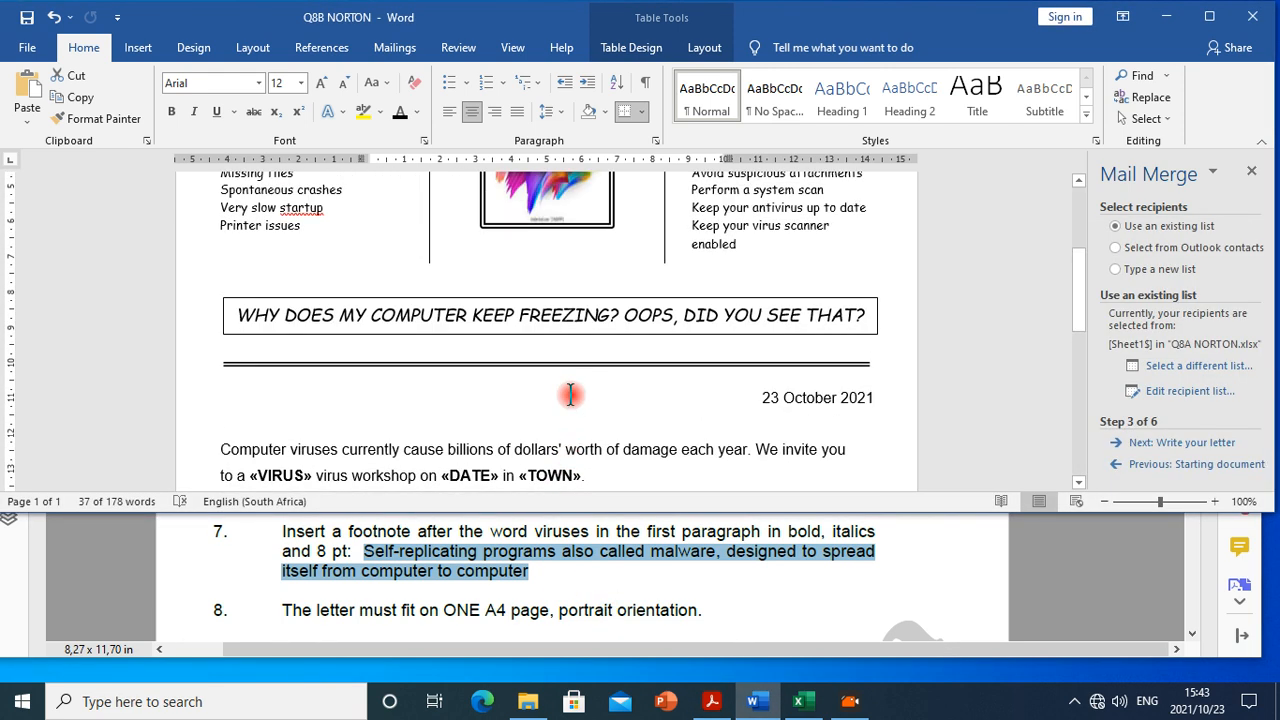
click(338, 451)
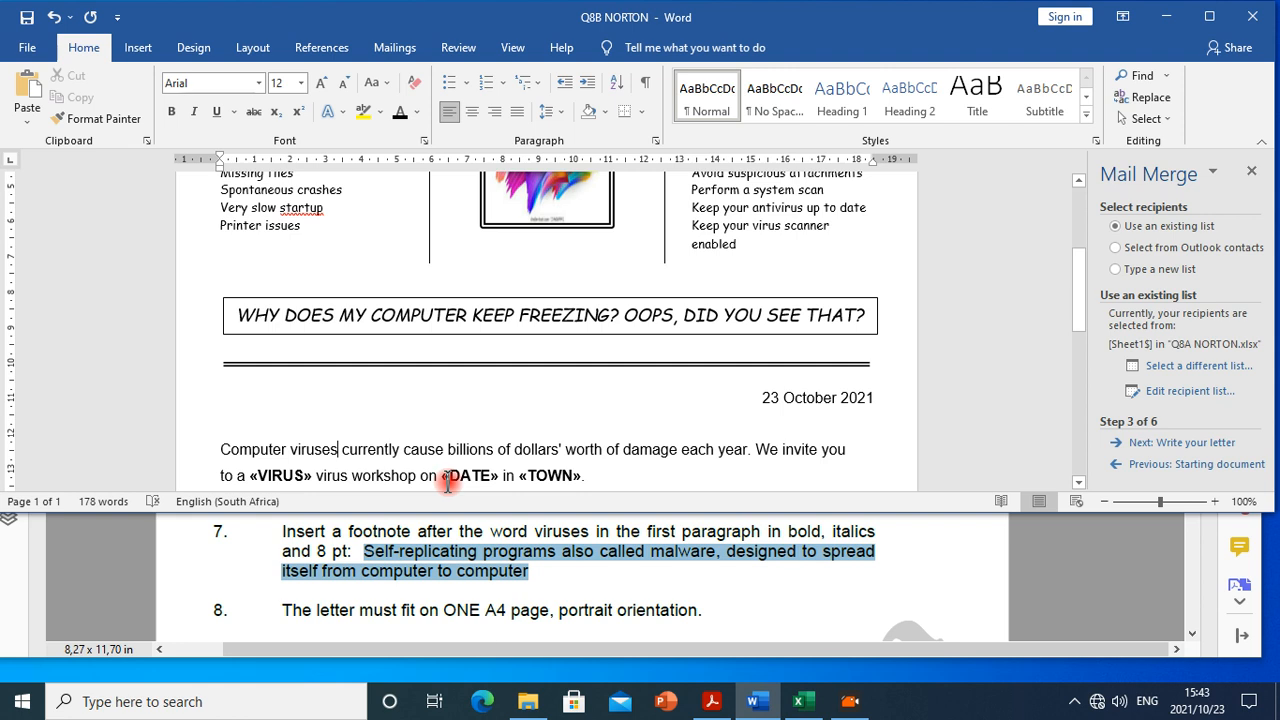
click(320, 49)
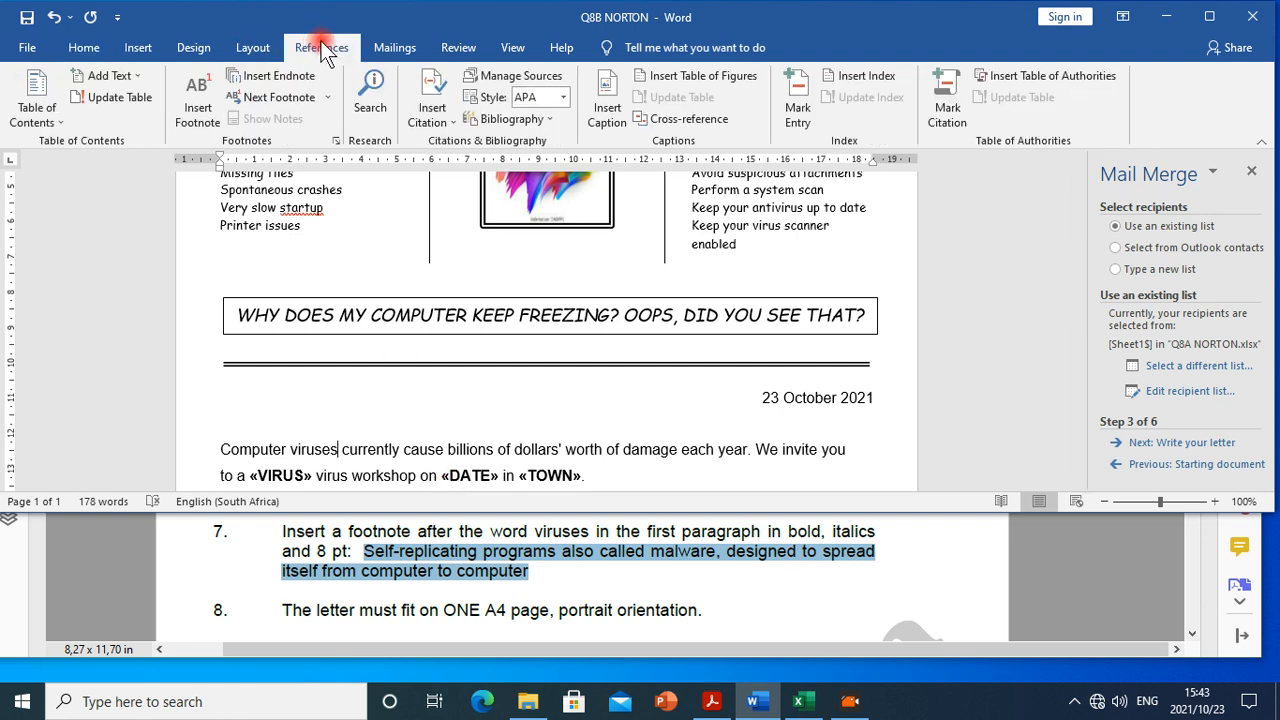
click(189, 97)
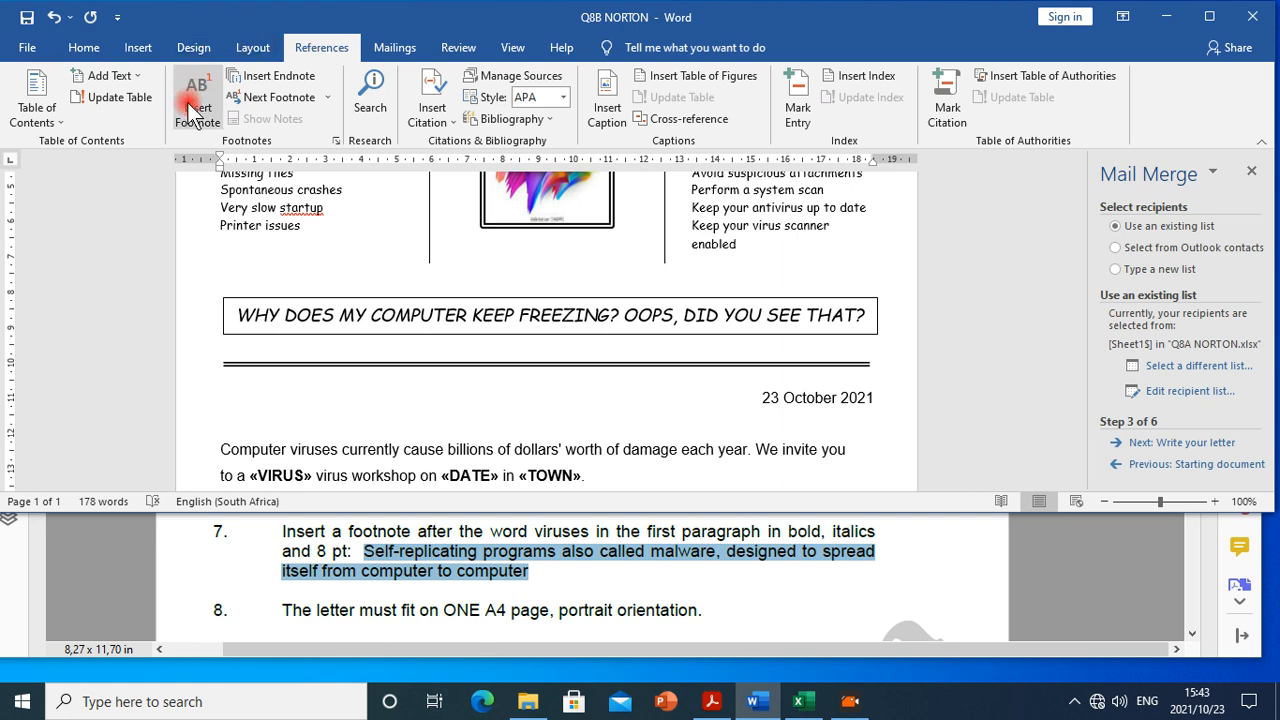
click(190, 108)
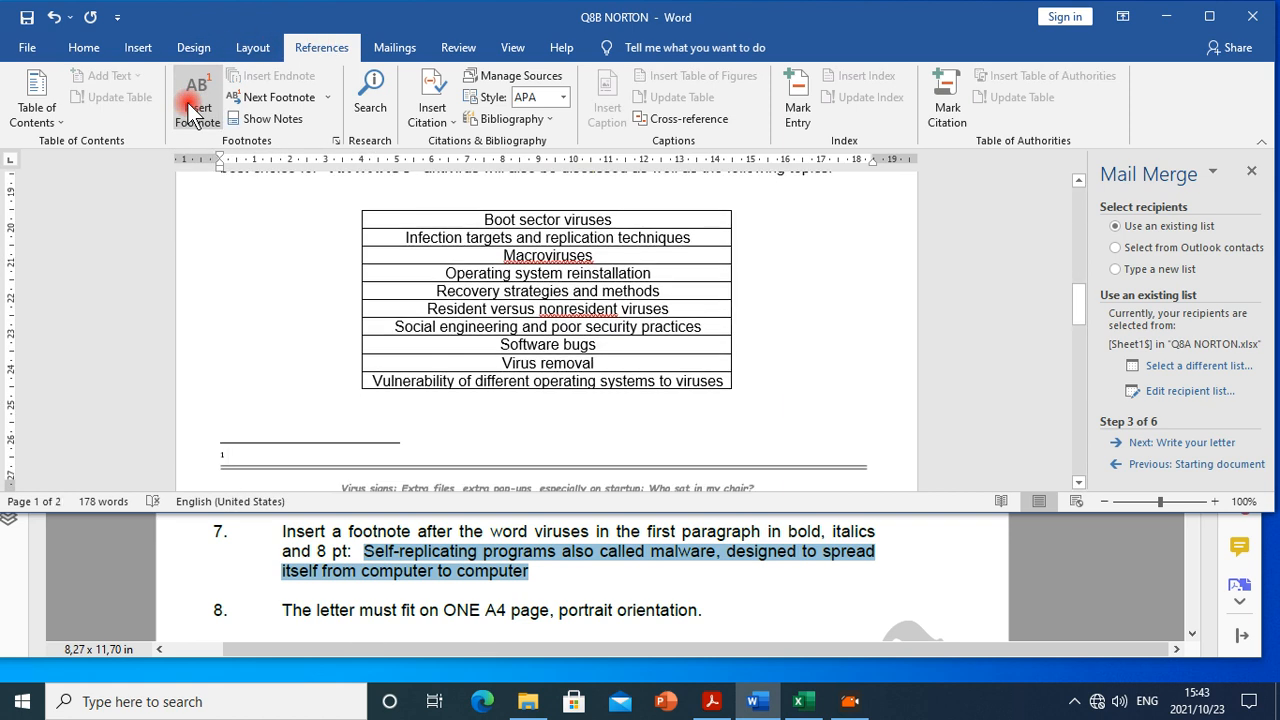
click(375, 471)
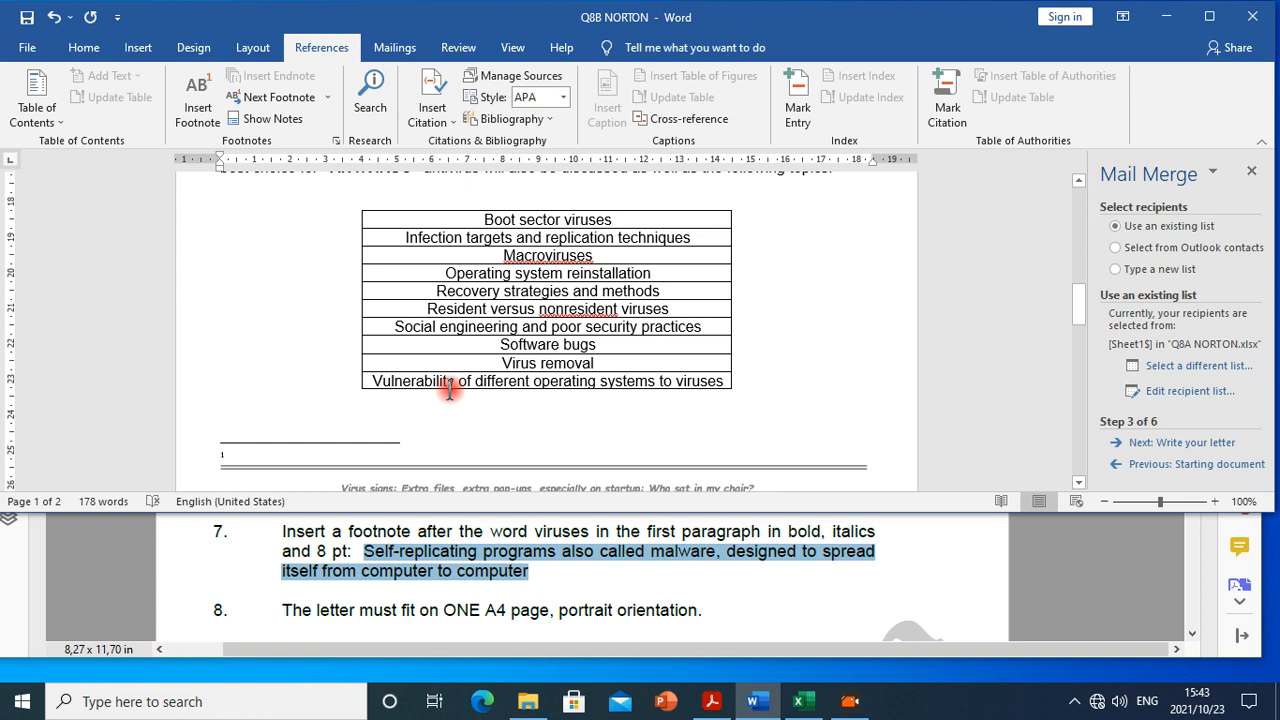
scroll(443, 380, up, 5)
click(343, 318)
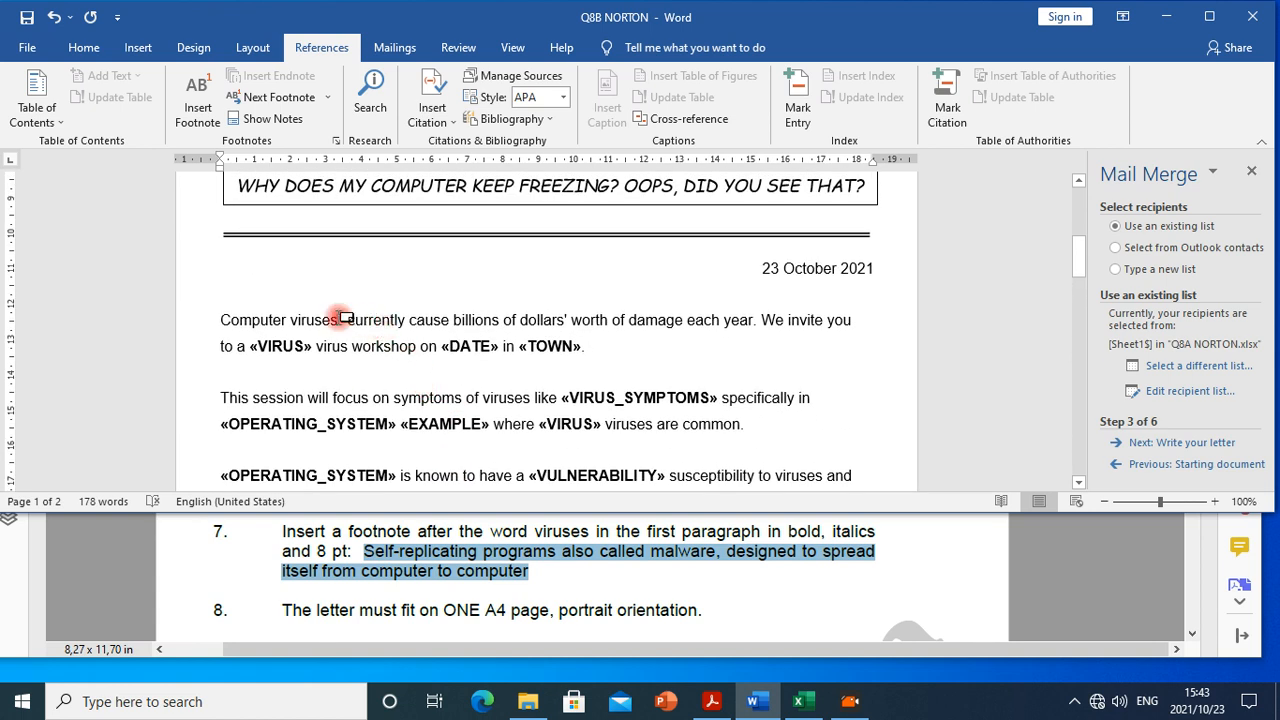
scroll(394, 374, down, 5)
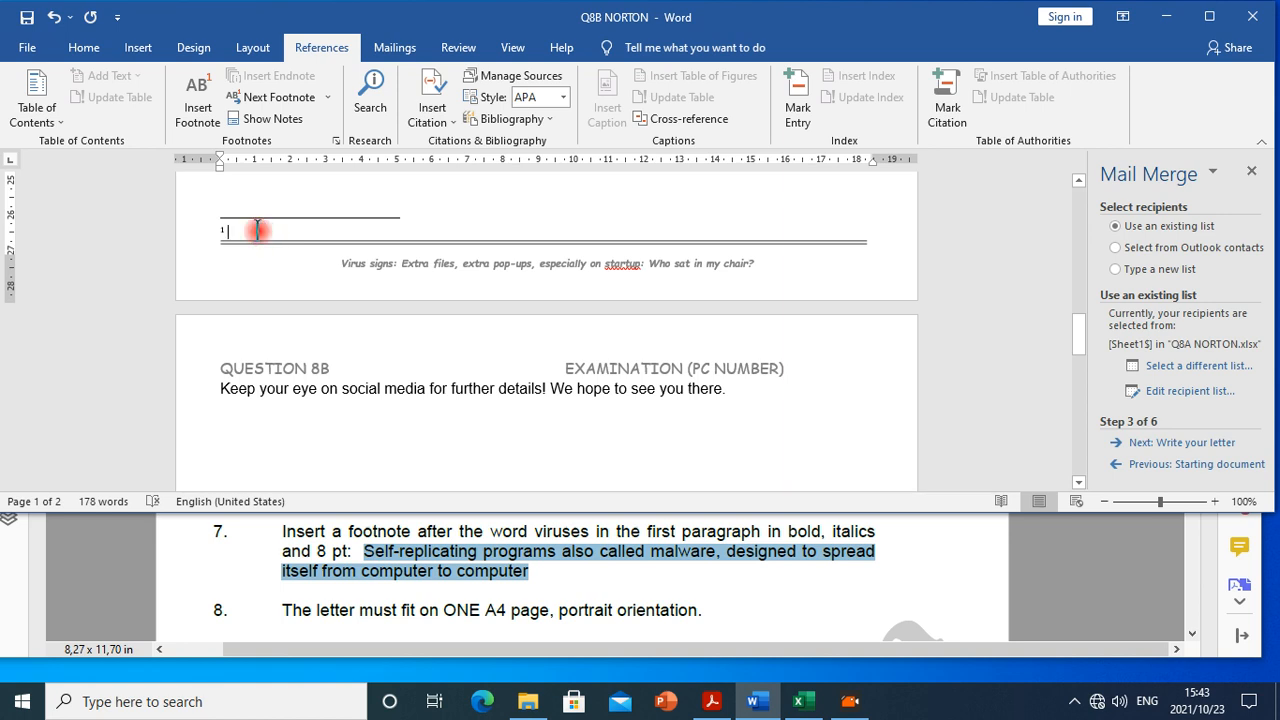
Paste the copied text into the footnote with its source formatting and remove the line break before "itself".
right_click(257, 231)
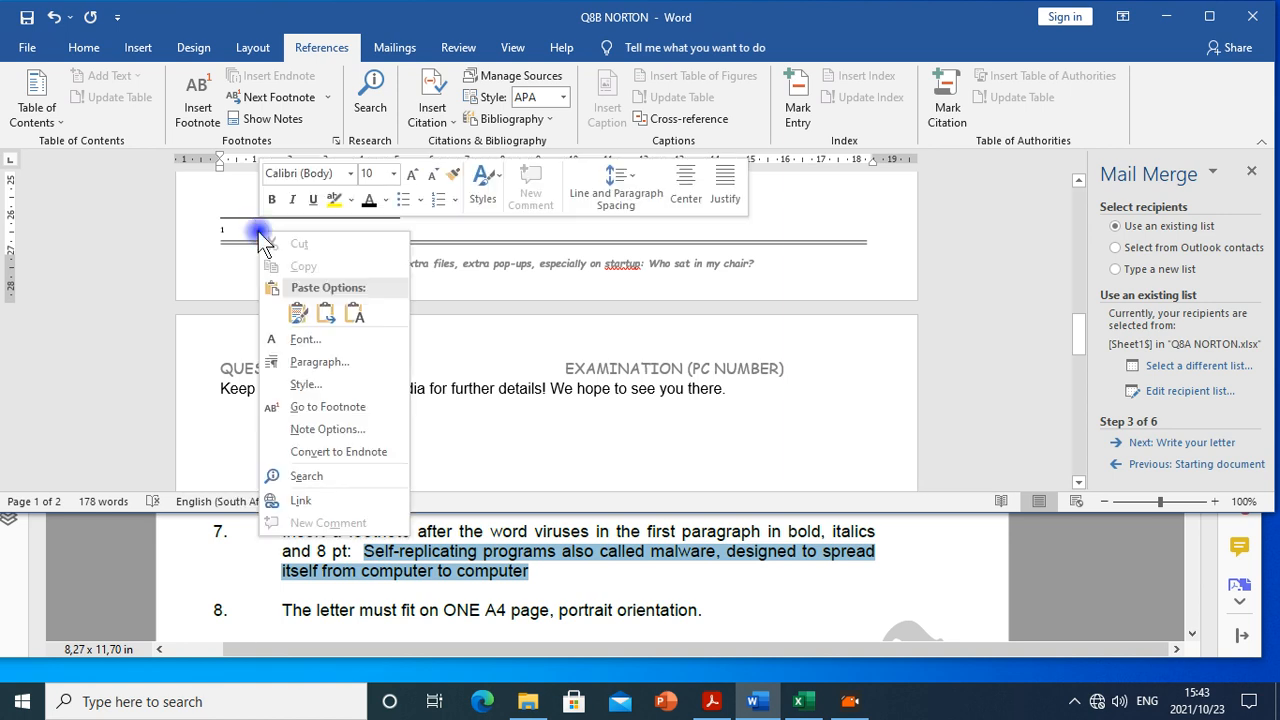
click(300, 315)
click(209, 242)
key(BackSpace)
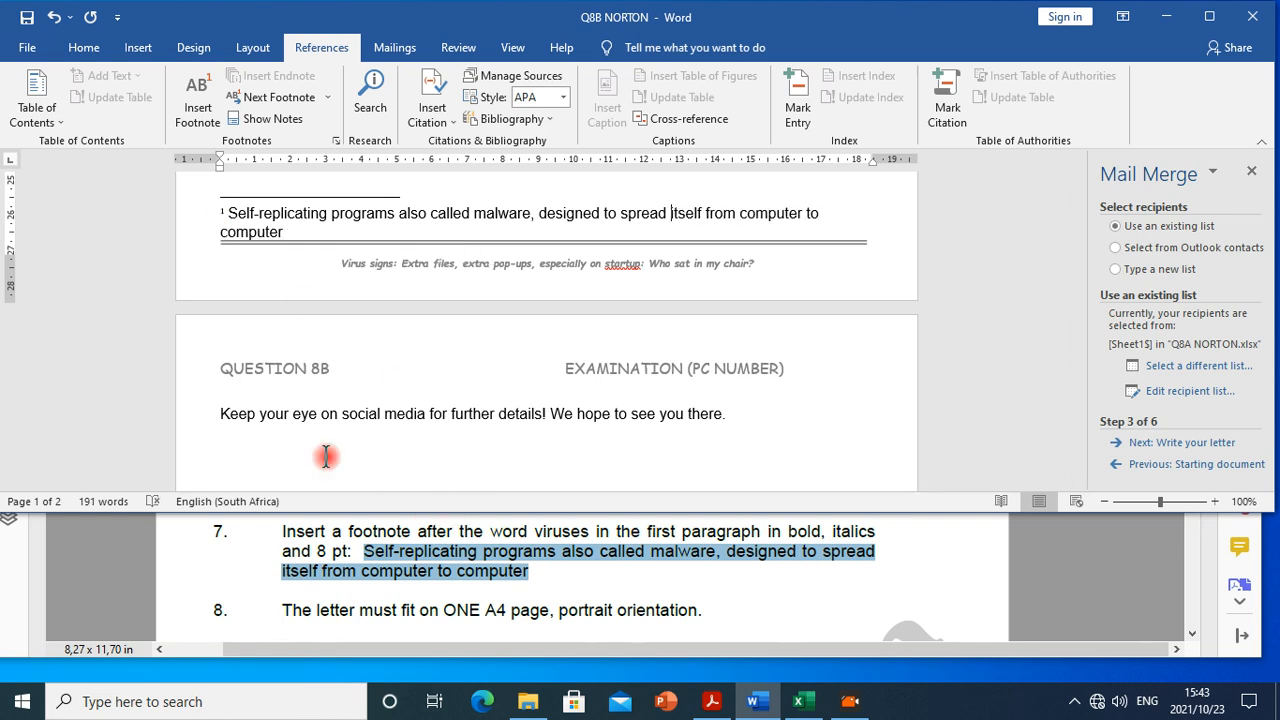
click(52, 17)
Format the footnote text as 8 pt, bold and italic.
triple_click(272, 212)
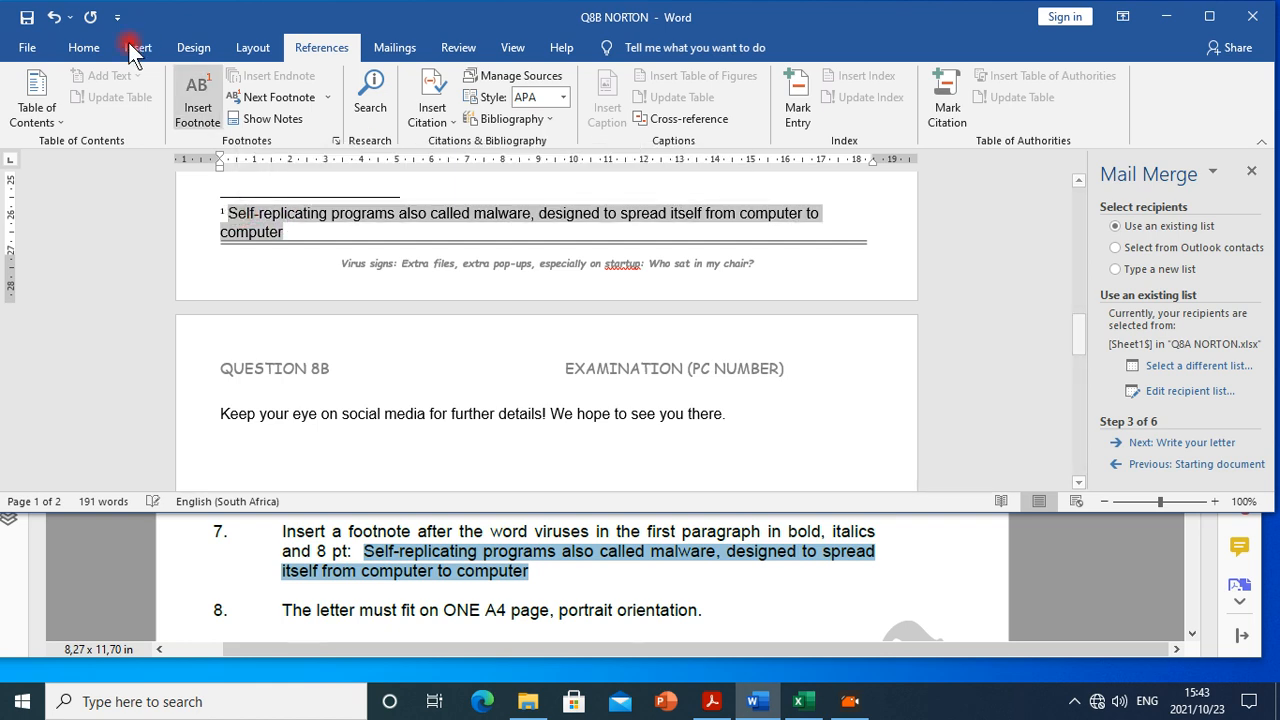
click(88, 48)
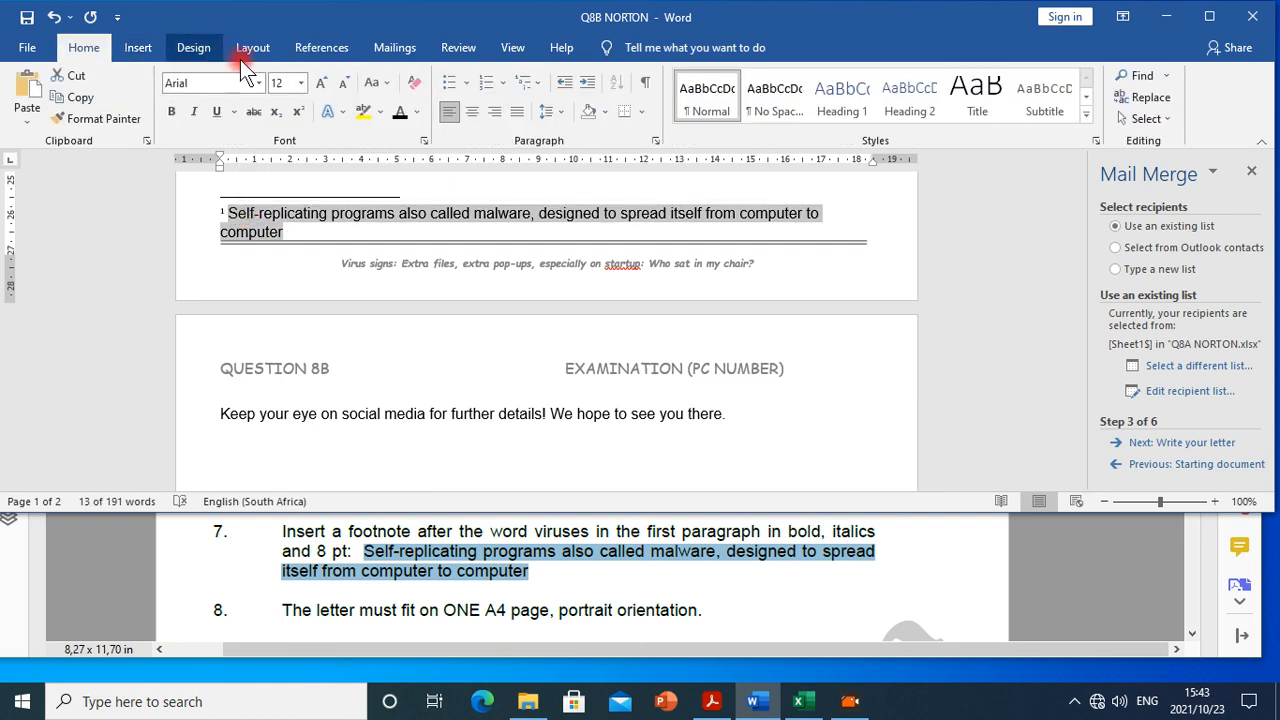
click(340, 82)
click(340, 83)
click(340, 83)
click(340, 83)
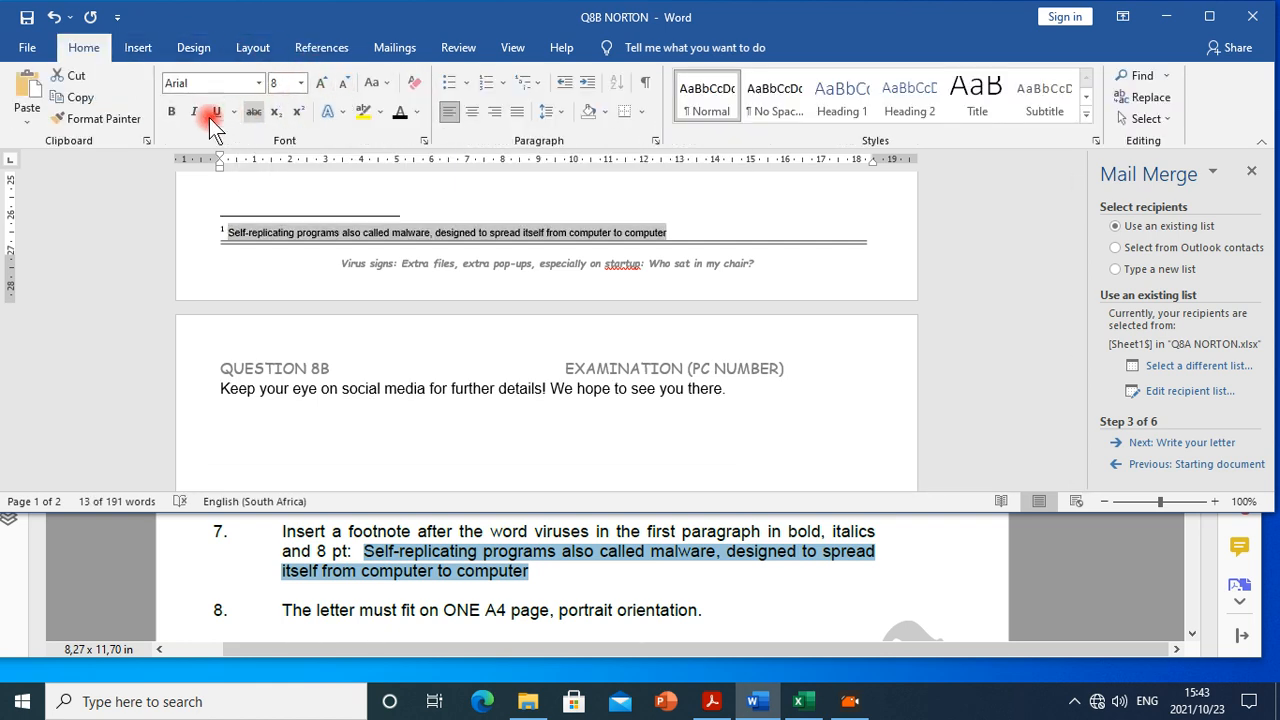
click(171, 112)
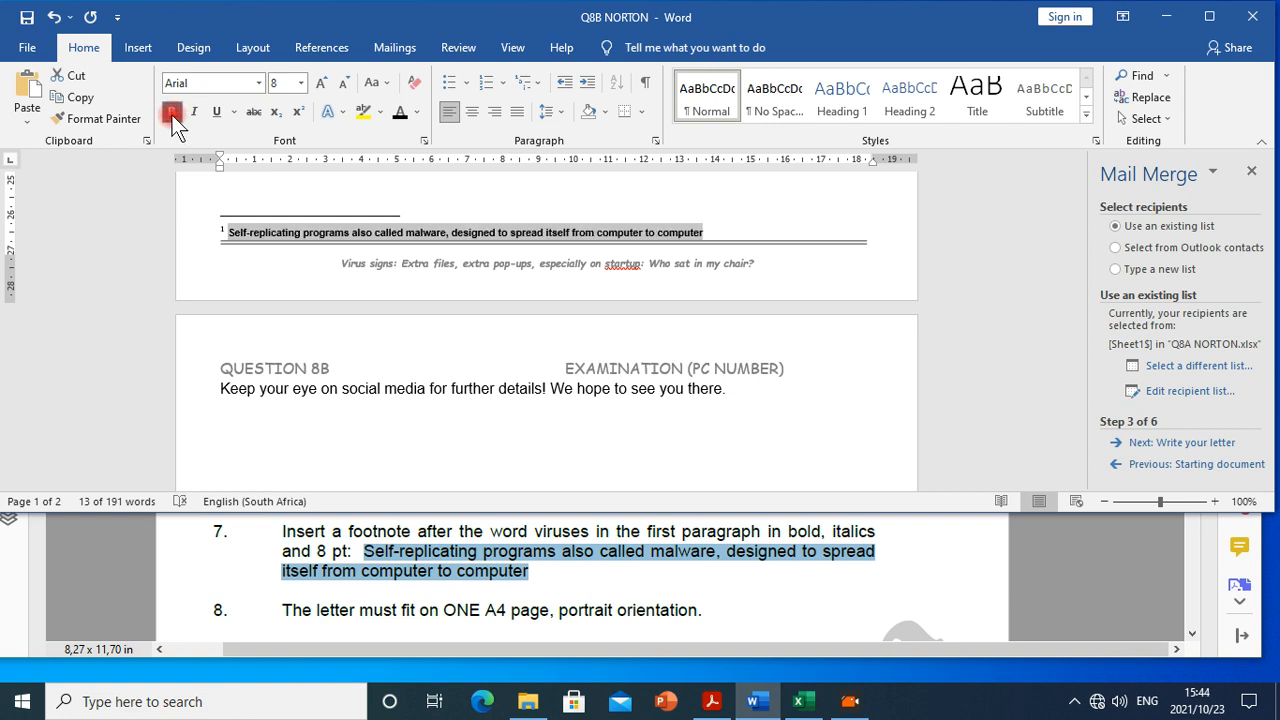
click(196, 112)
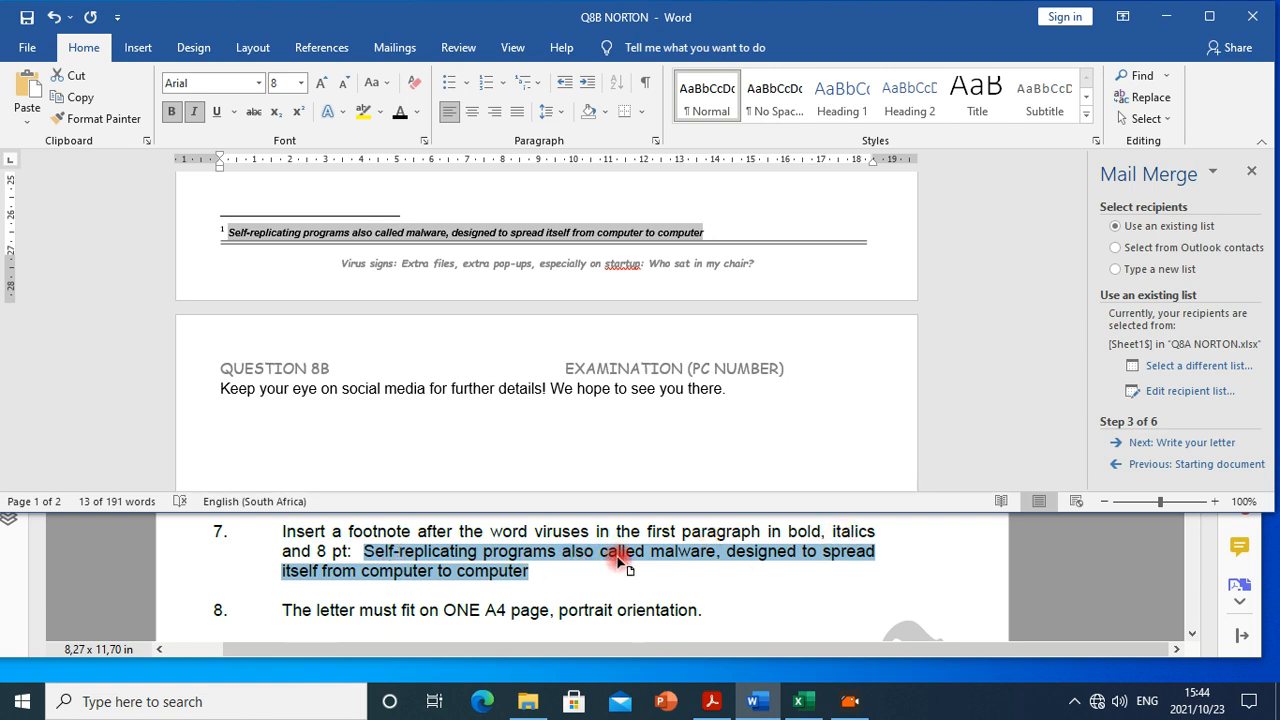
Delete the blank line between the date and the first paragraph of the letter.
scroll(486, 265, up, 8)
scroll(523, 310, up, 5)
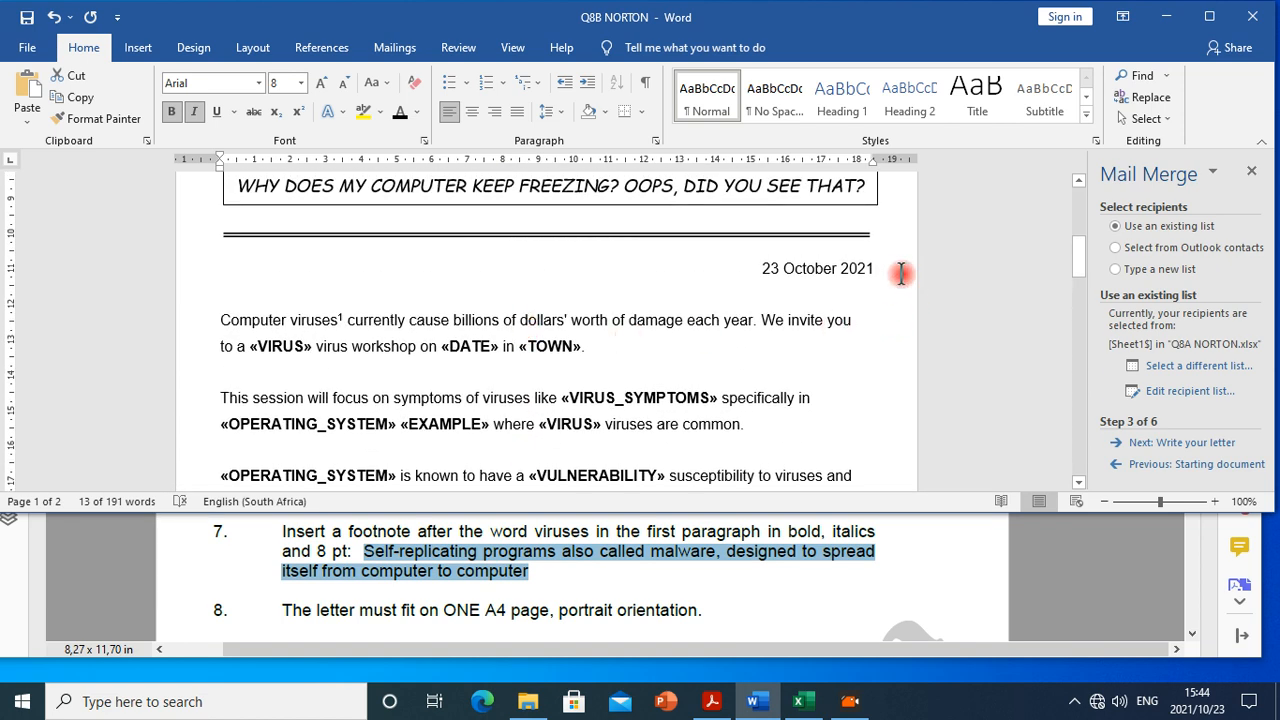
click(903, 277)
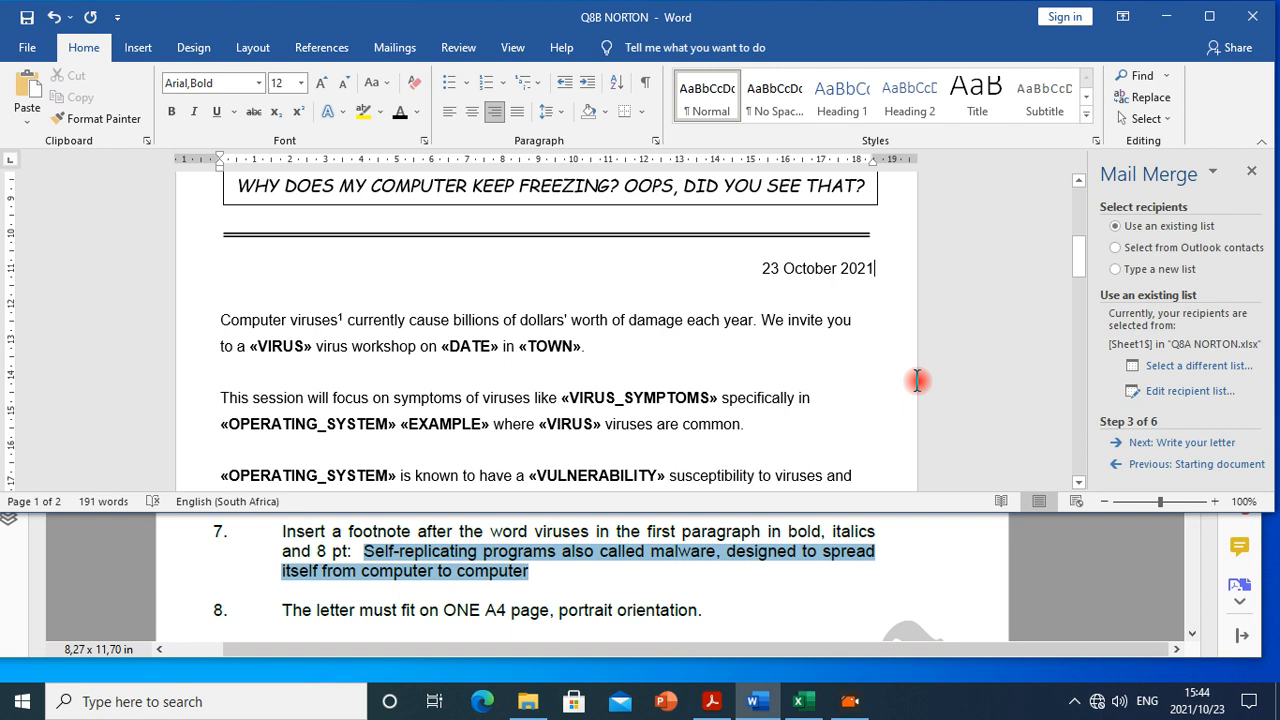
scroll(917, 380, down, 6)
scroll(550, 373, down, 5)
scroll(554, 371, up, 2)
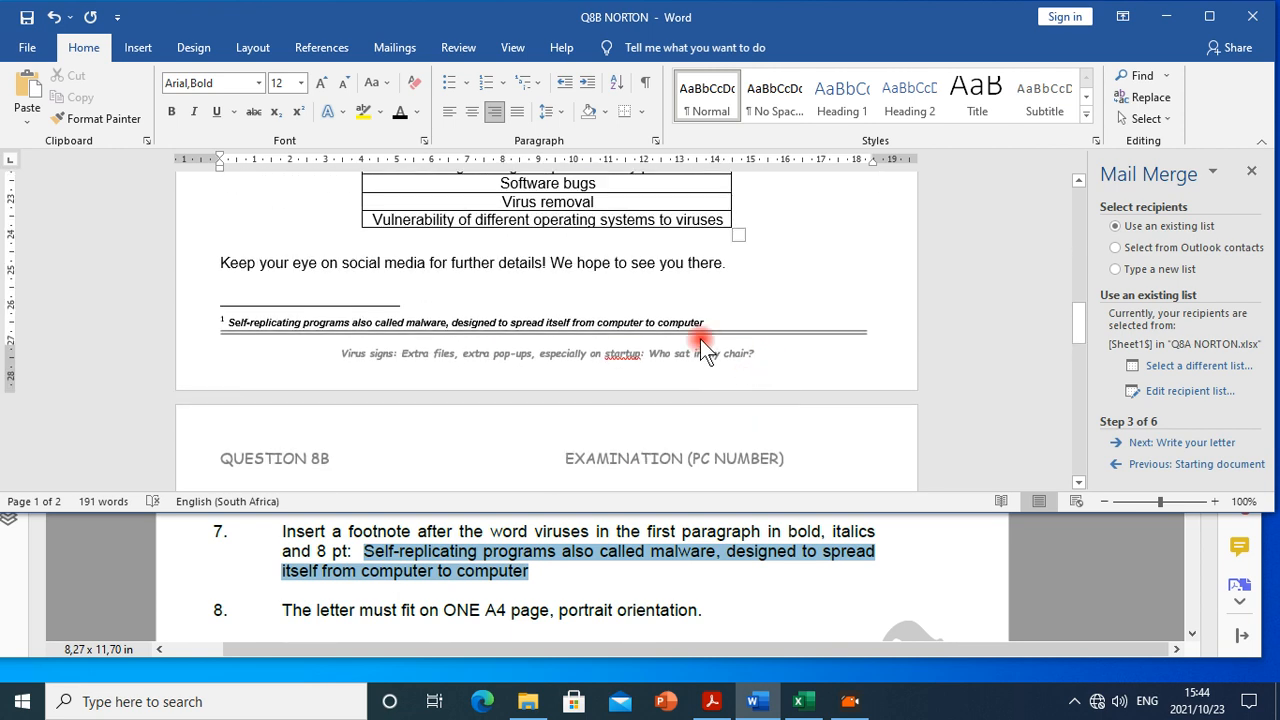
Delete the empty paragraph after the closing line "We hope to see you there." to fit the letter on one page, and review the letter.
click(814, 289)
scroll(815, 290, up, 1)
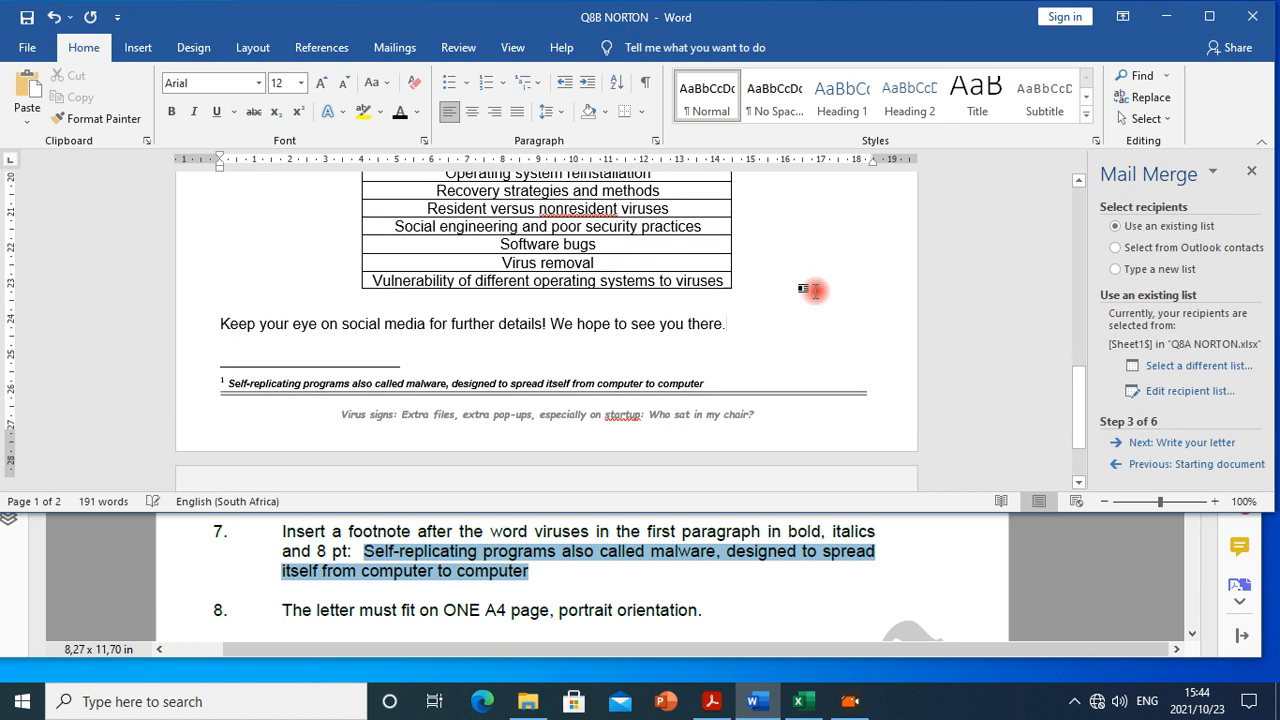
key(Delete)
scroll(743, 380, up, 4)
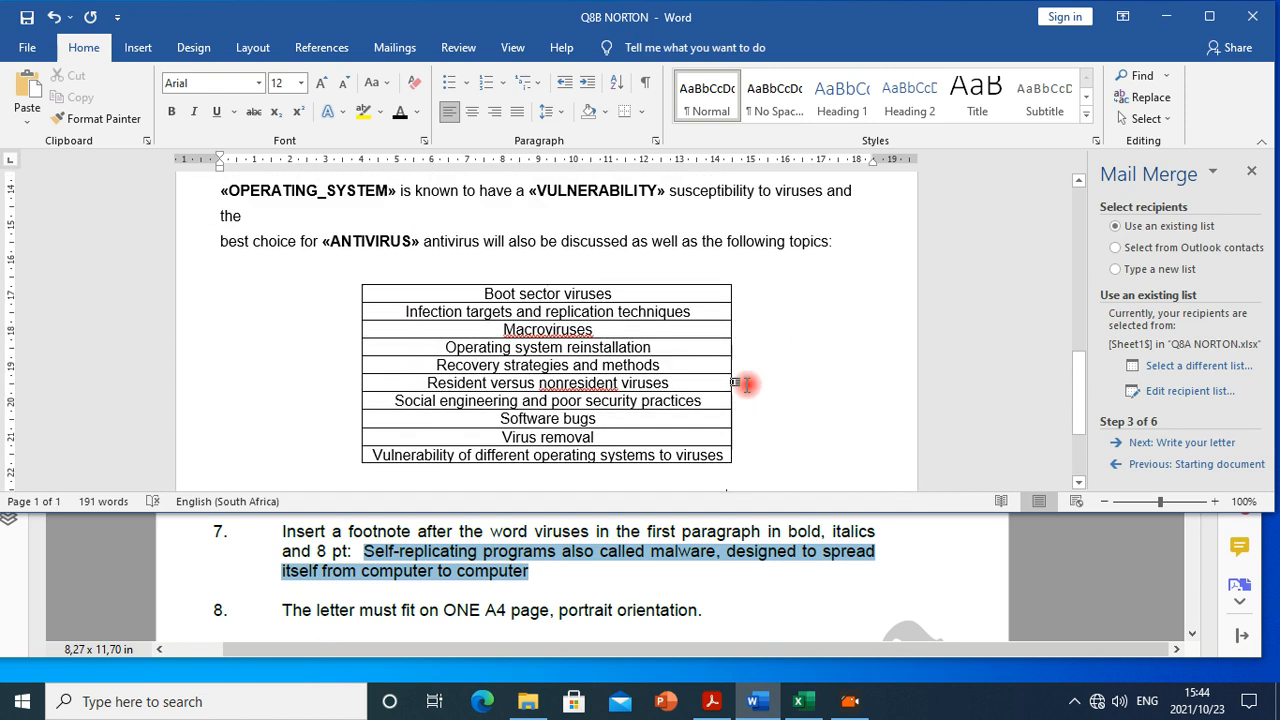
click(748, 384)
scroll(761, 357, up, 5)
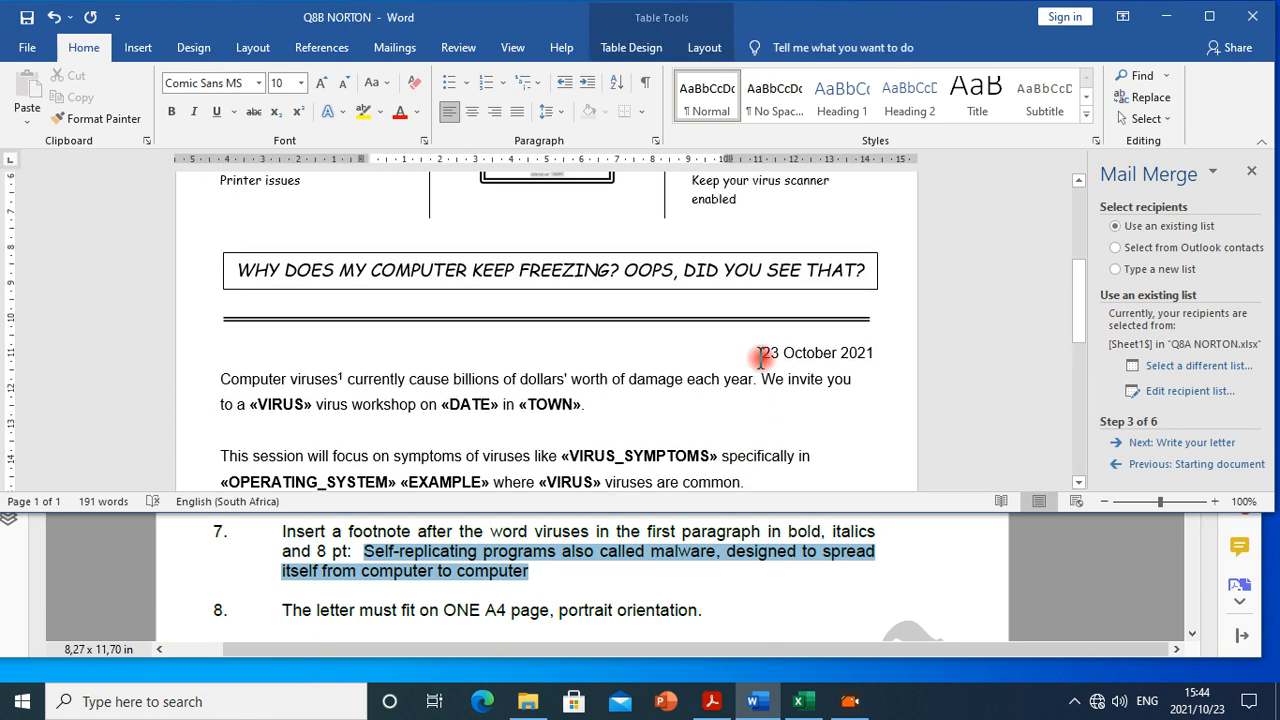
scroll(761, 357, down, 4)
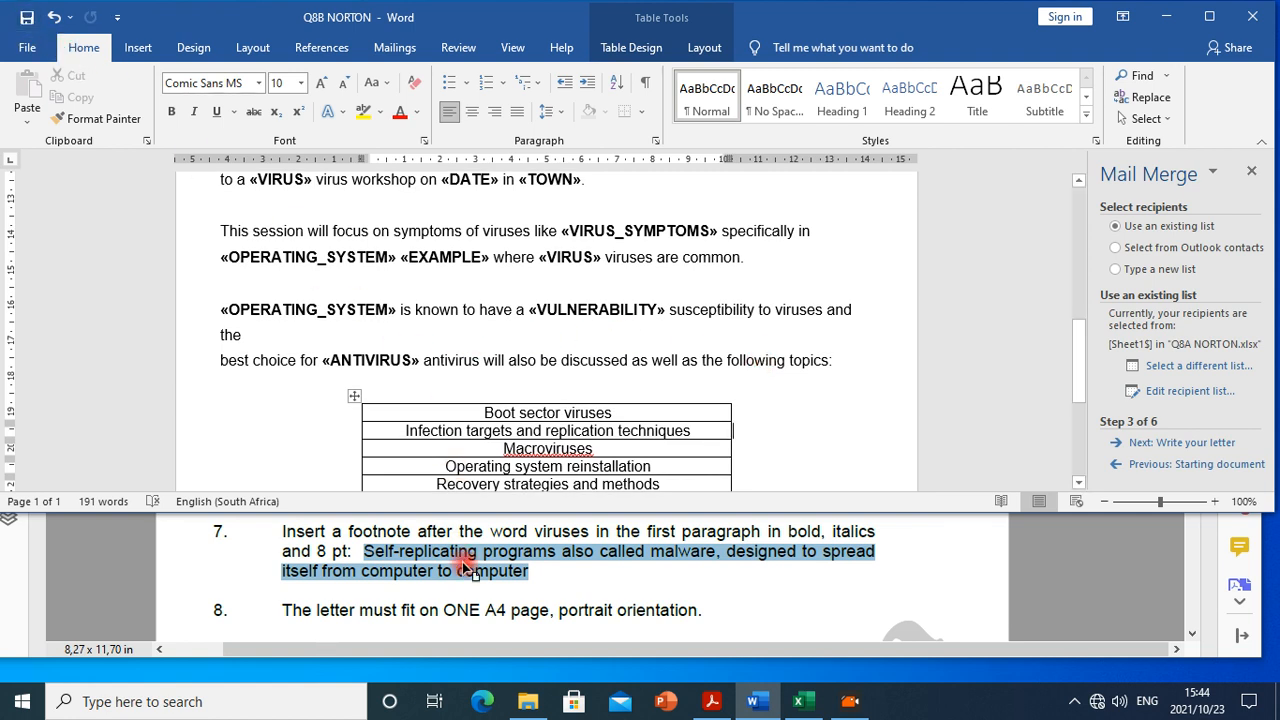
Switch to the exam PDF in Acrobat Reader and read the remaining Question 8B instructions and the Question 8C instructions on page 18.
click(385, 571)
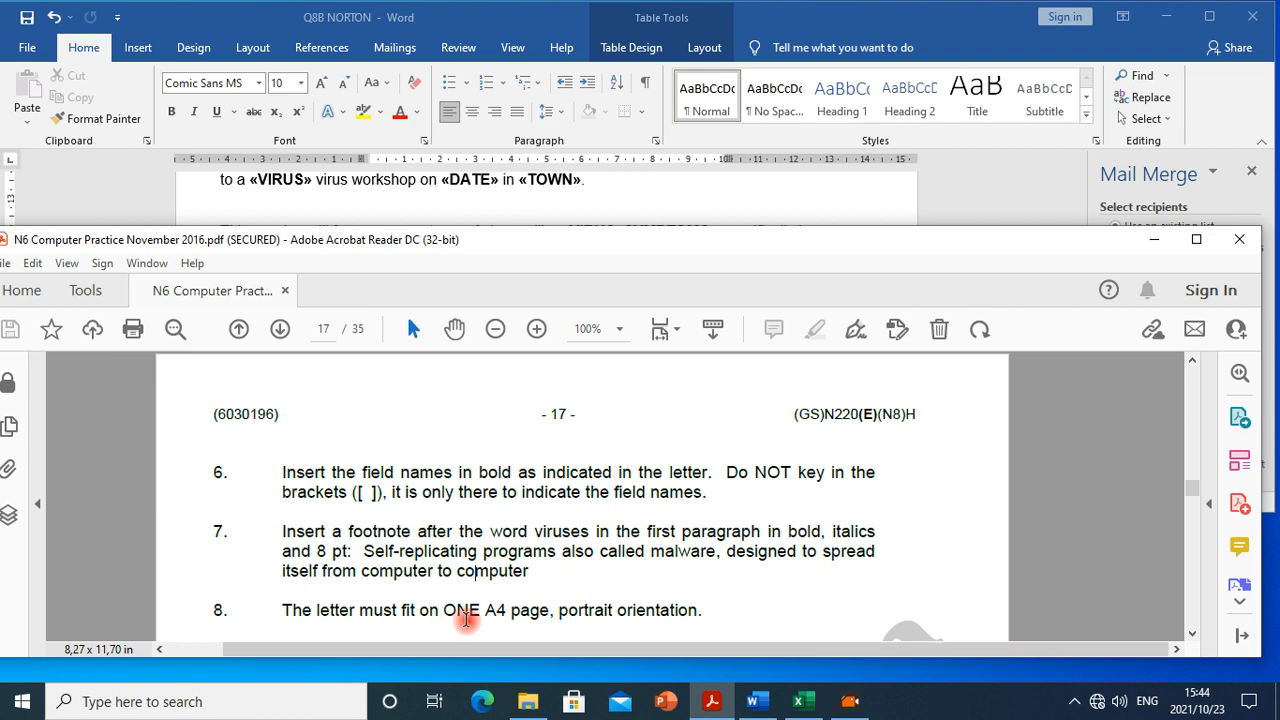
scroll(590, 605, down, 3)
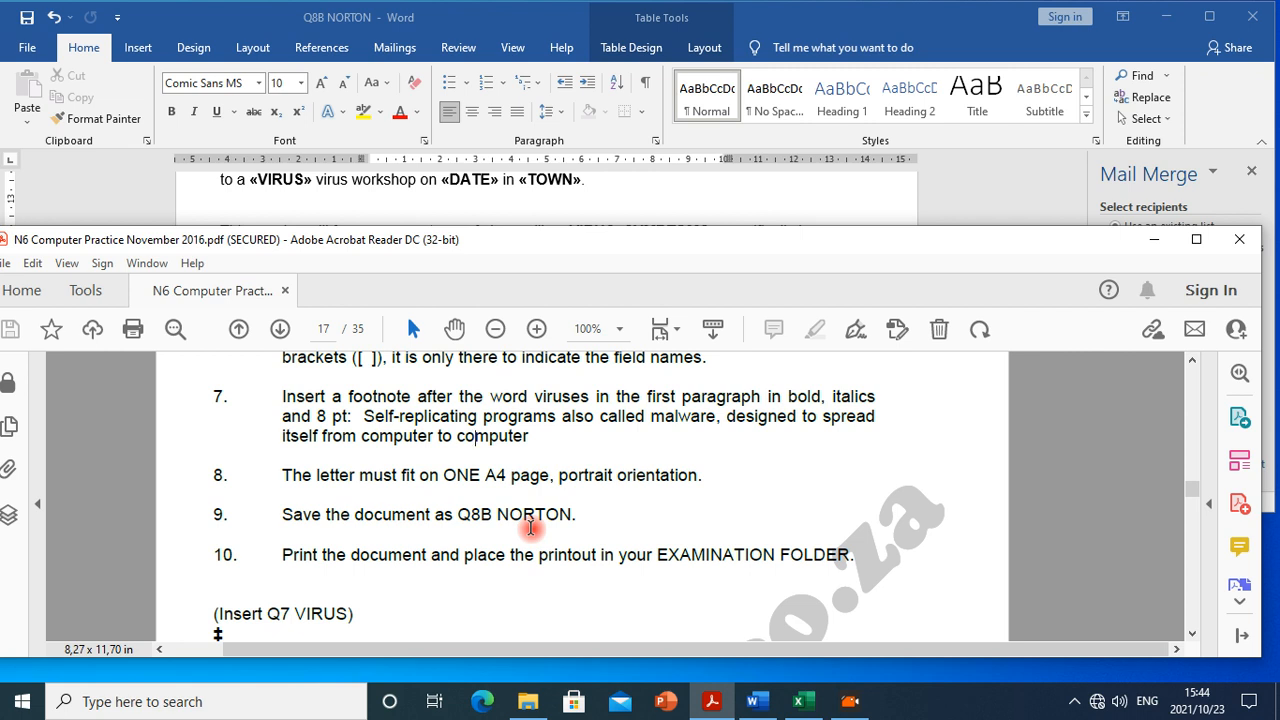
scroll(501, 562, down, 2)
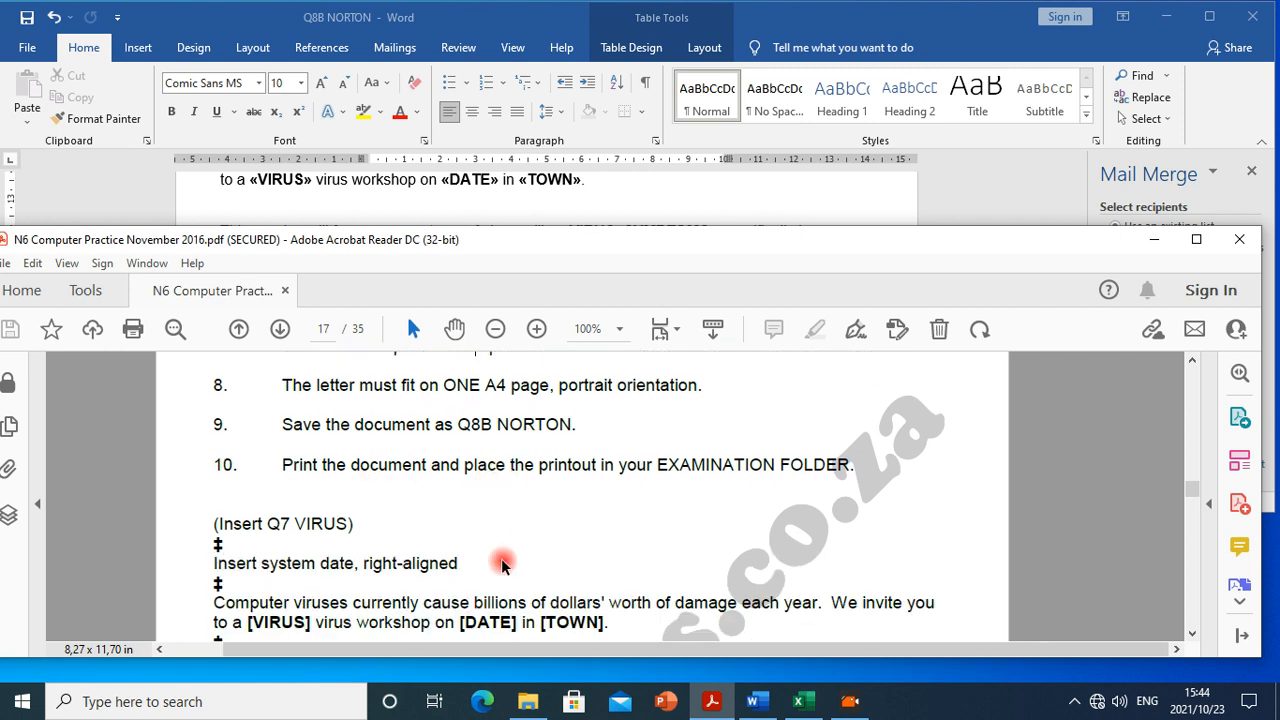
scroll(502, 563, down, 10)
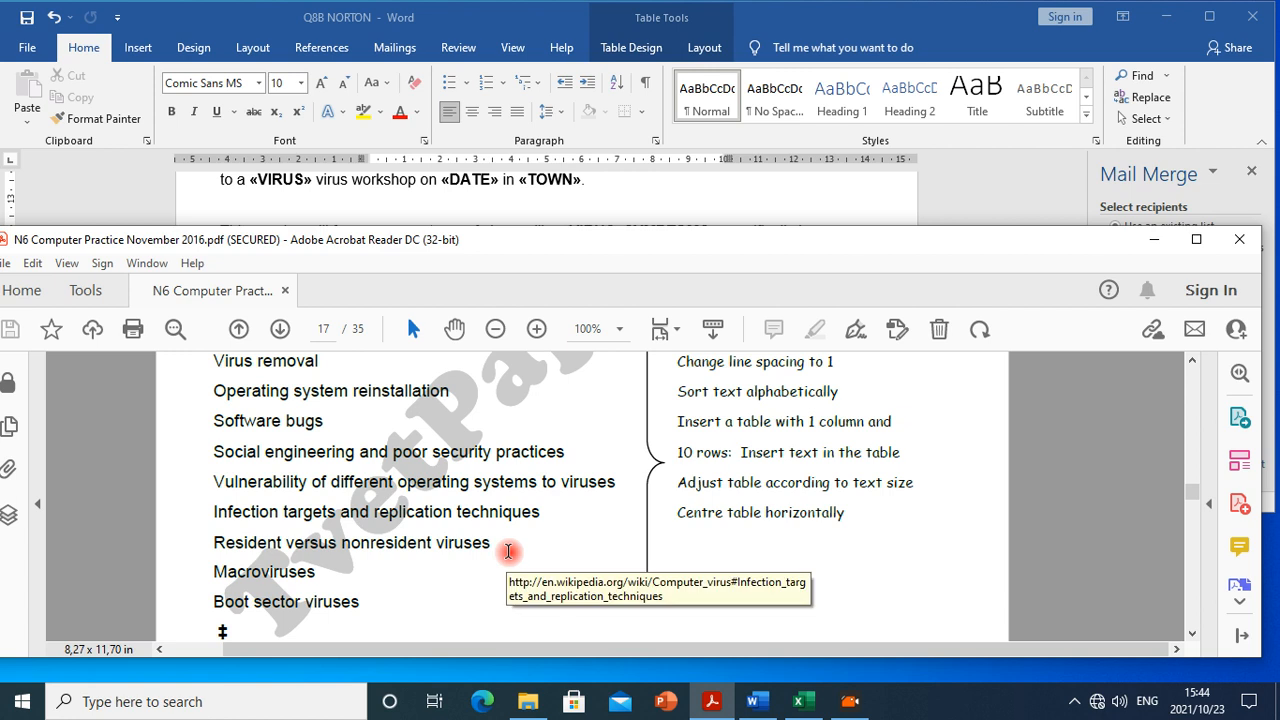
scroll(506, 557, down, 4)
scroll(508, 550, down, 9)
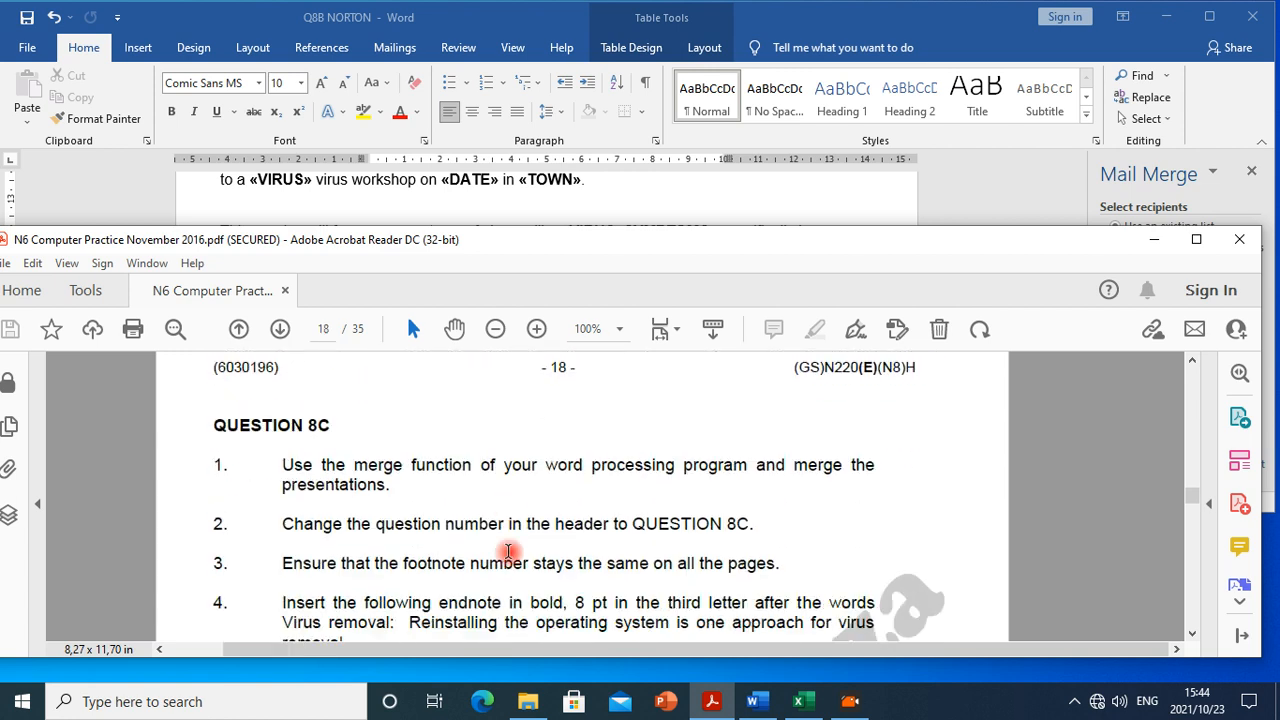
scroll(508, 551, down, 1)
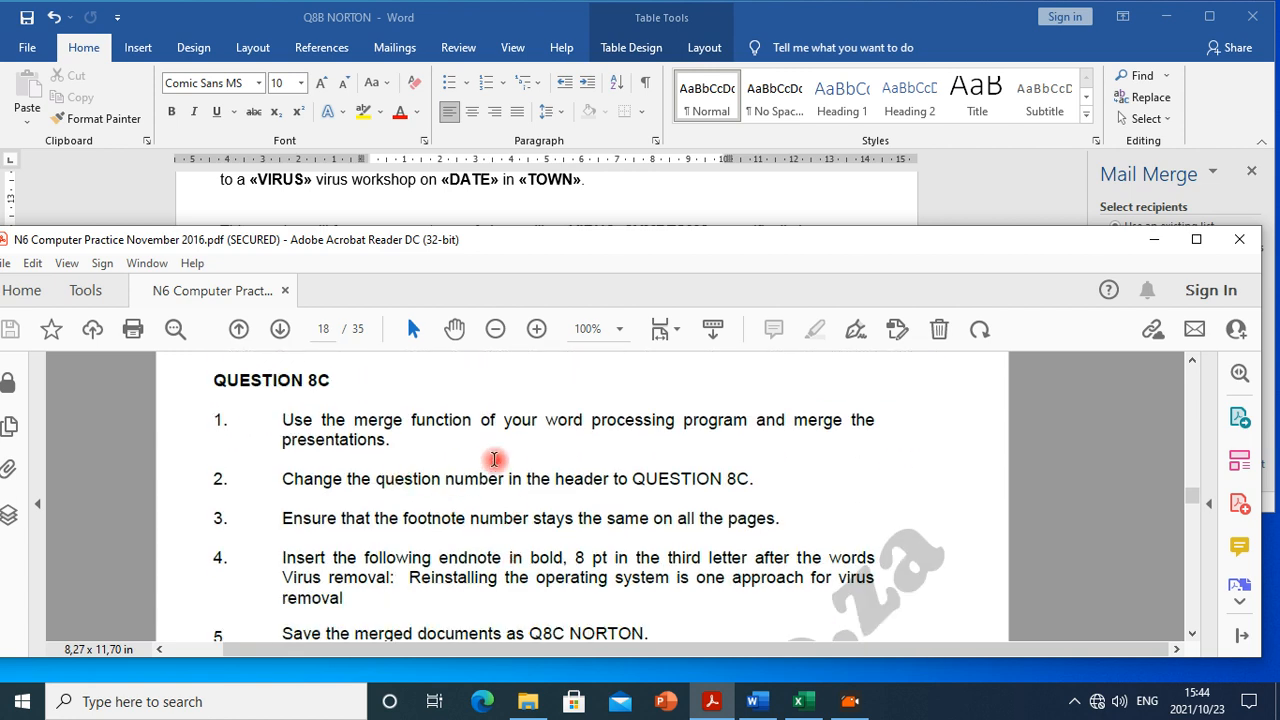